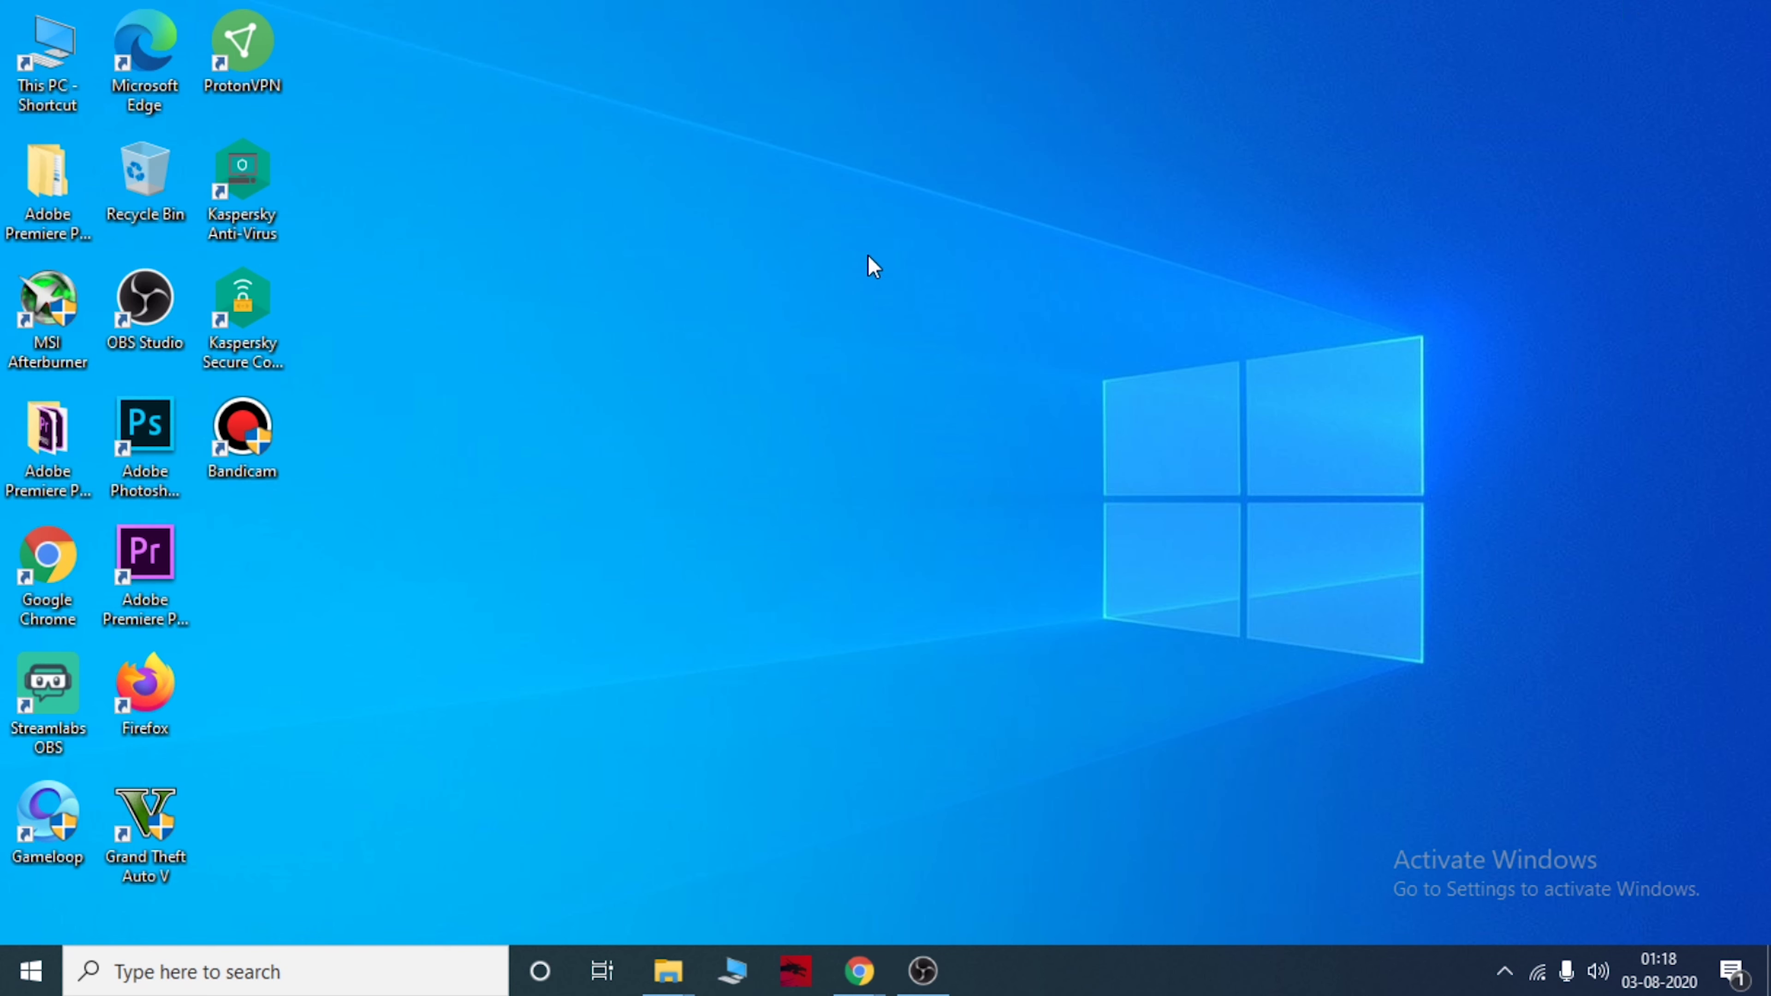
Refresh the desktop and open Local Disk (C:) from This PC in a maximized window.
{"action": "right_click", "coordinate": [894, 467]}
{"action": "left_click", "coordinate": [945, 536]}
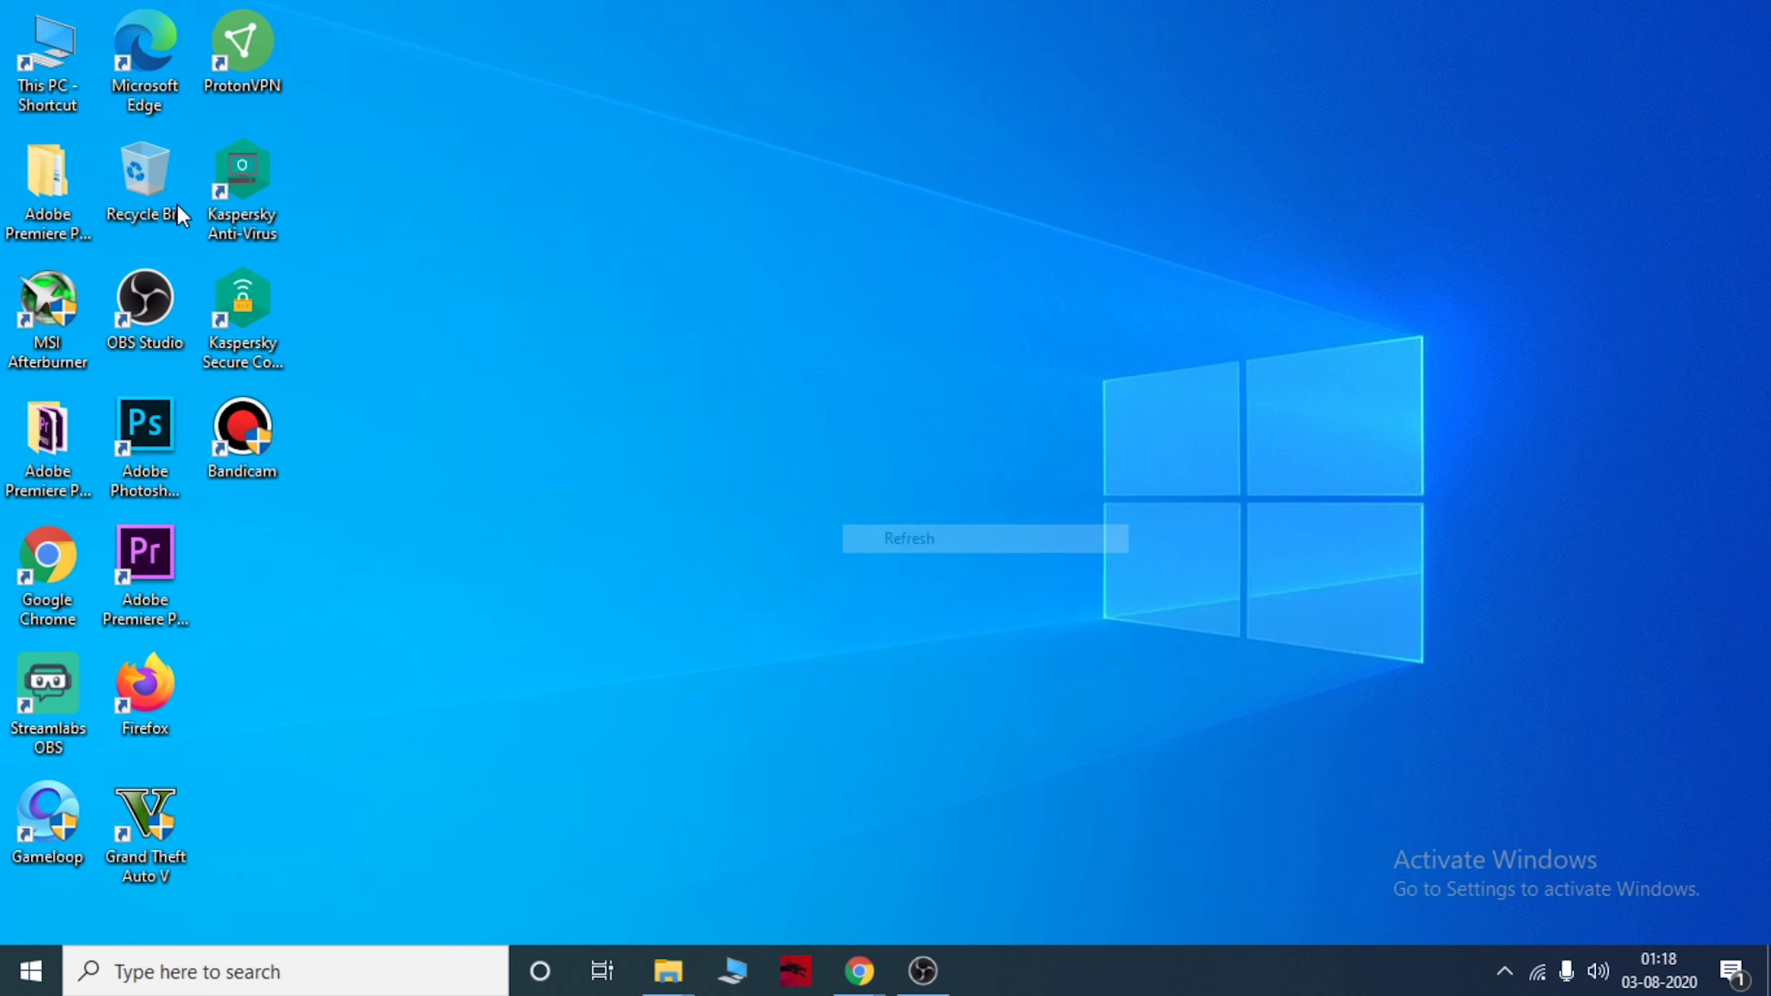
{"action": "double_click", "coordinate": [38, 40]}
{"action": "scroll", "coordinate": [376, 490], "scroll_direction": "down", "scroll_amount": 2}
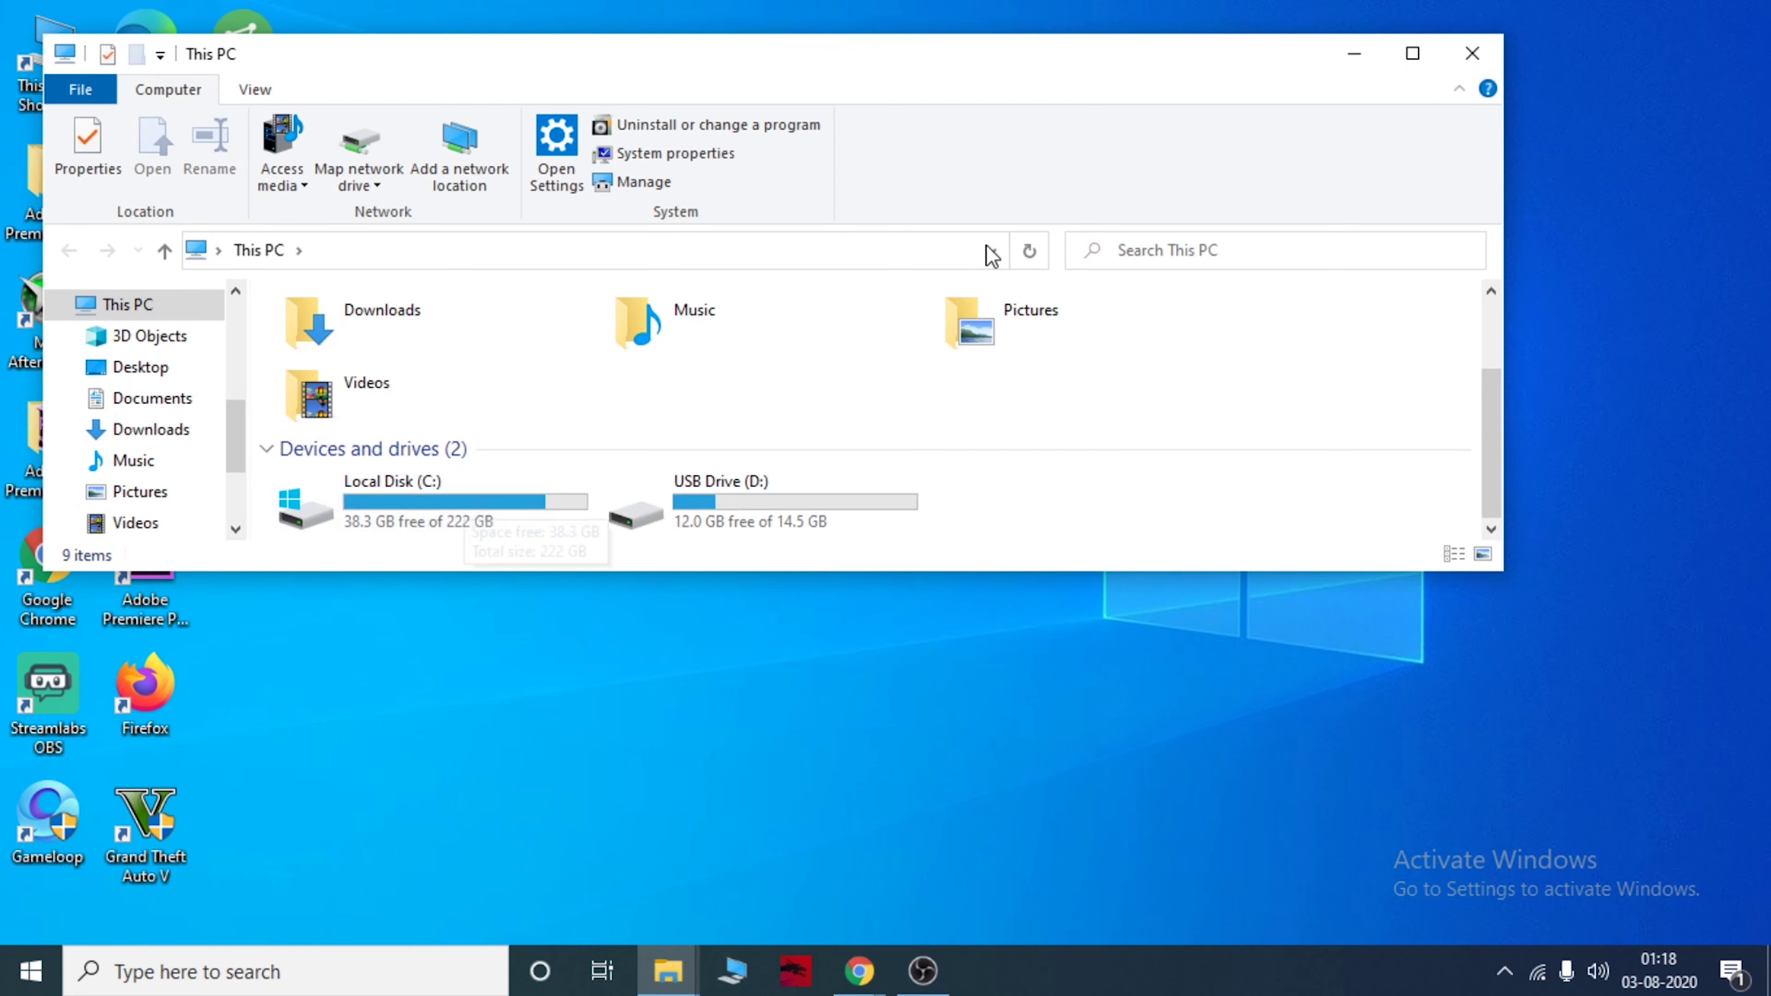
{"action": "left_click", "coordinate": [1414, 63]}
{"action": "double_click", "coordinate": [435, 500]}
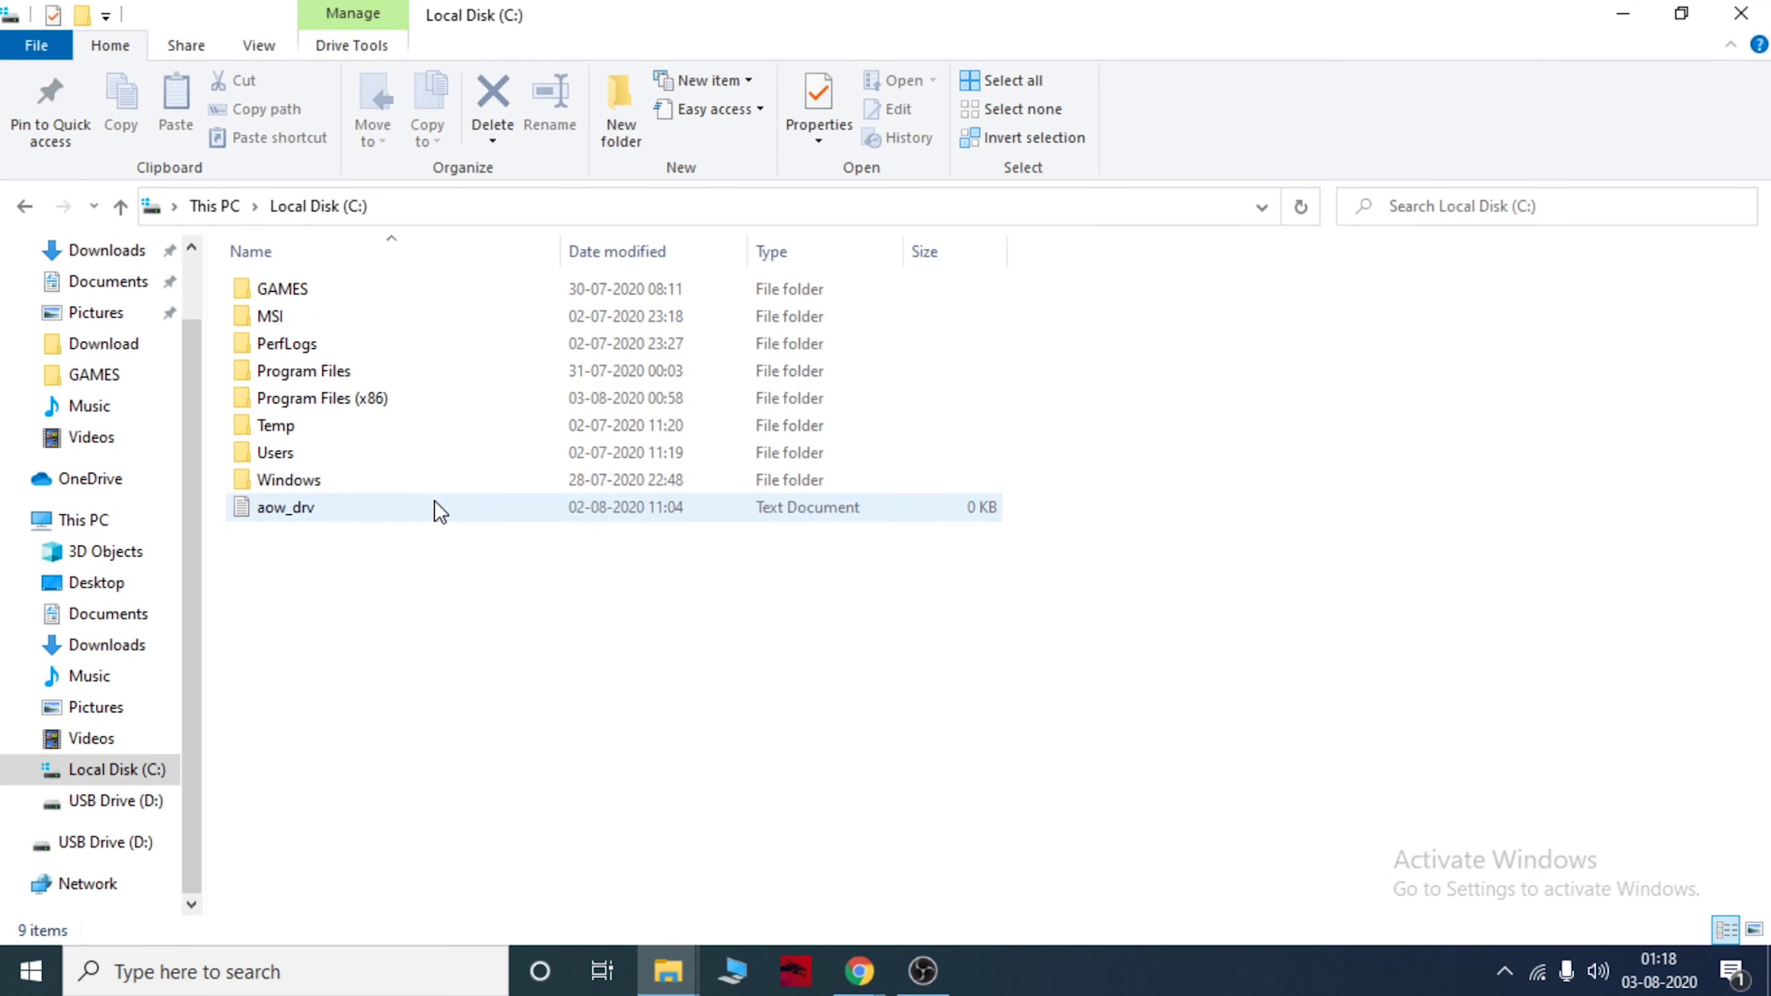
Refresh the Local Disk (C:) view, and refresh the desktop with the drive window minimized.
{"action": "right_click", "coordinate": [326, 580]}
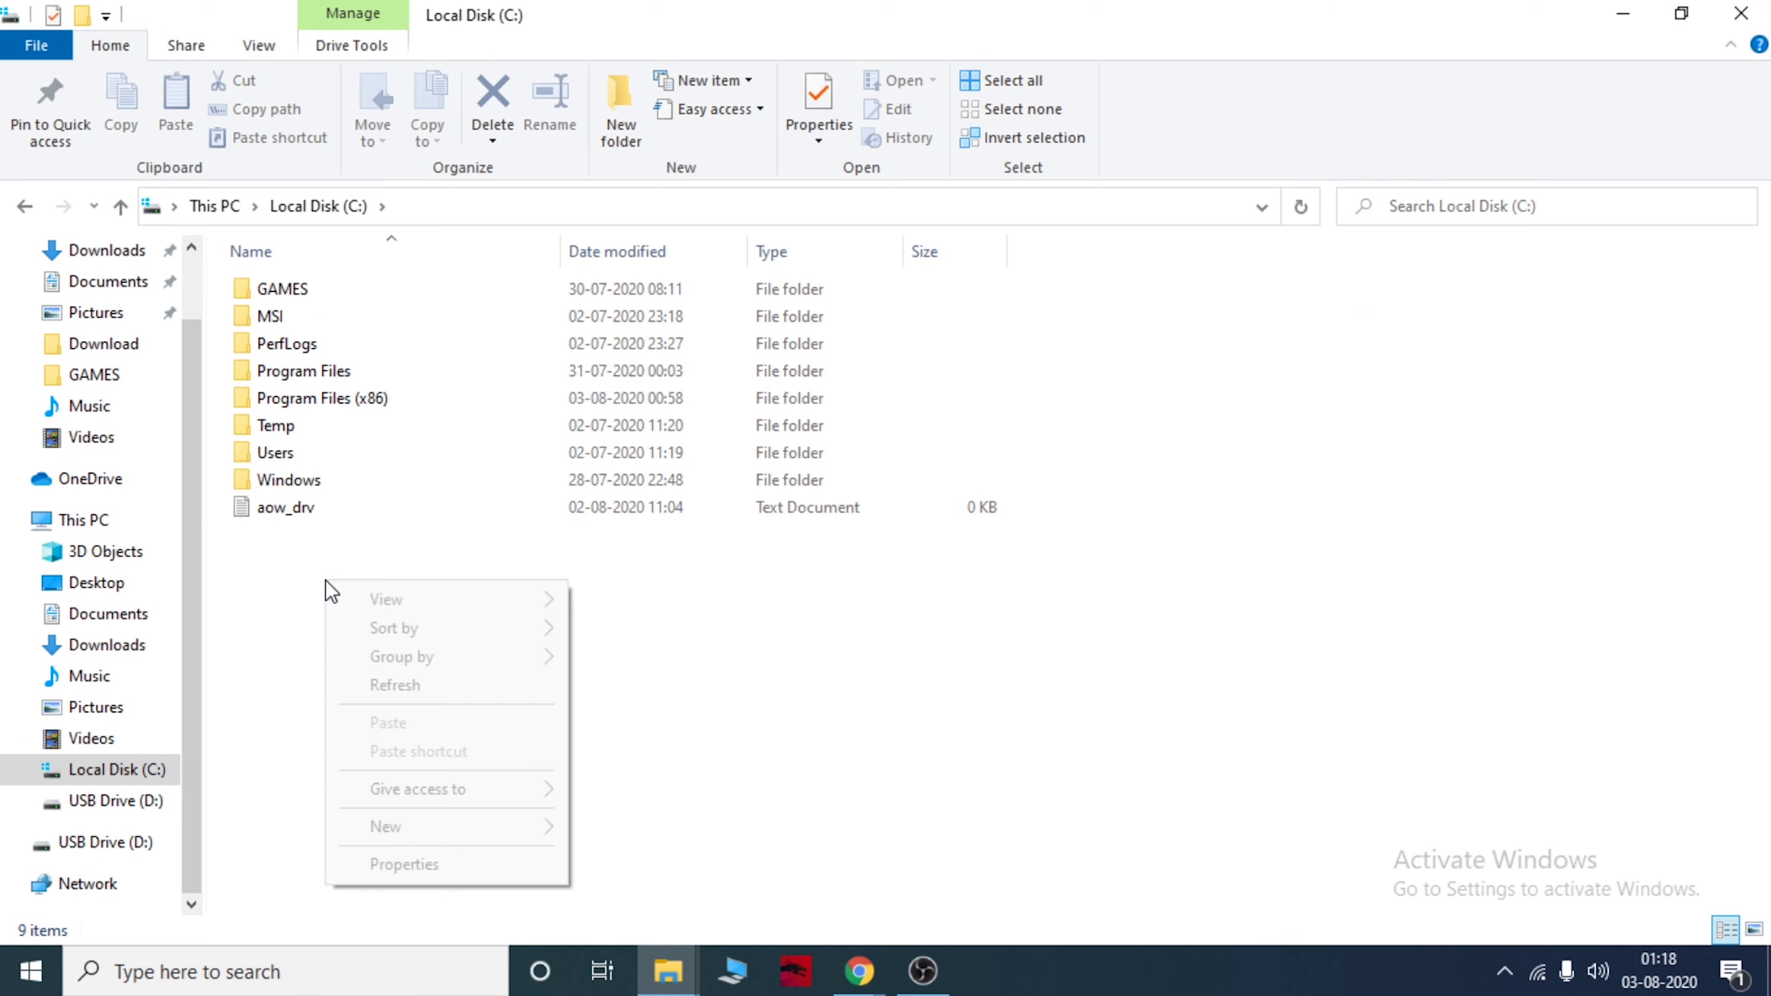
{"action": "left_click", "coordinate": [458, 687]}
{"action": "right_click", "coordinate": [408, 689]}
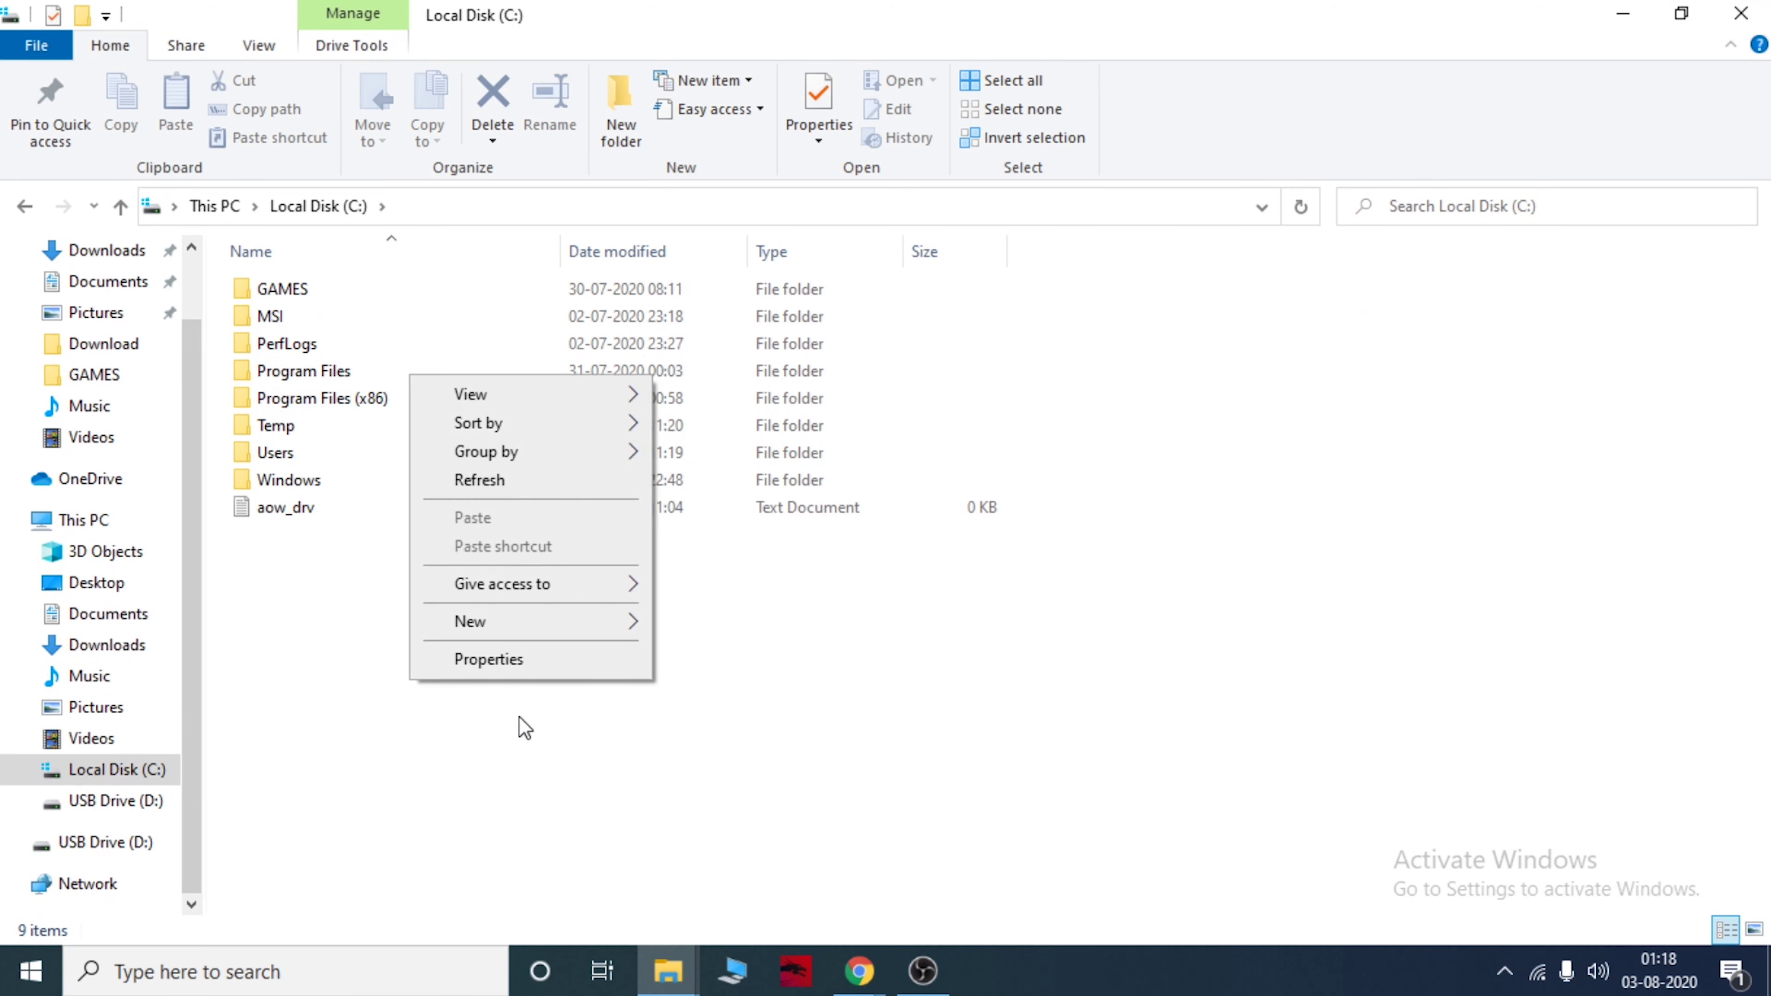
{"action": "left_click", "coordinate": [467, 485]}
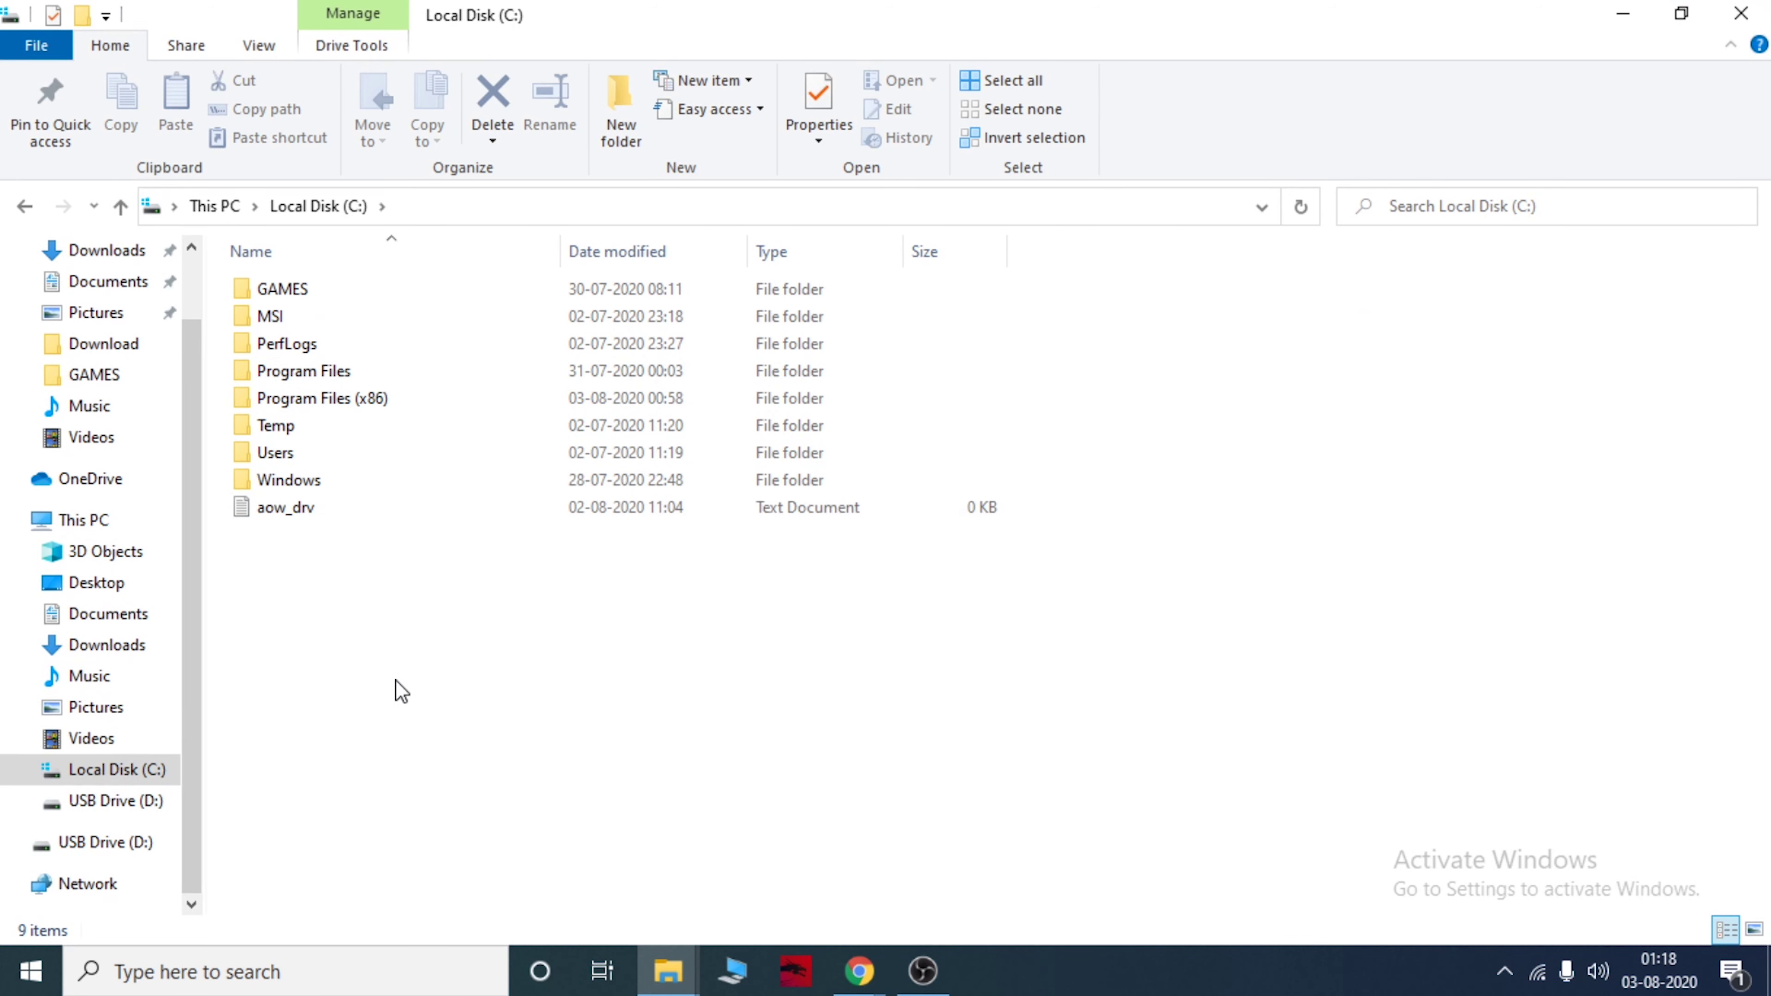
{"action": "left_click", "coordinate": [1624, 14]}
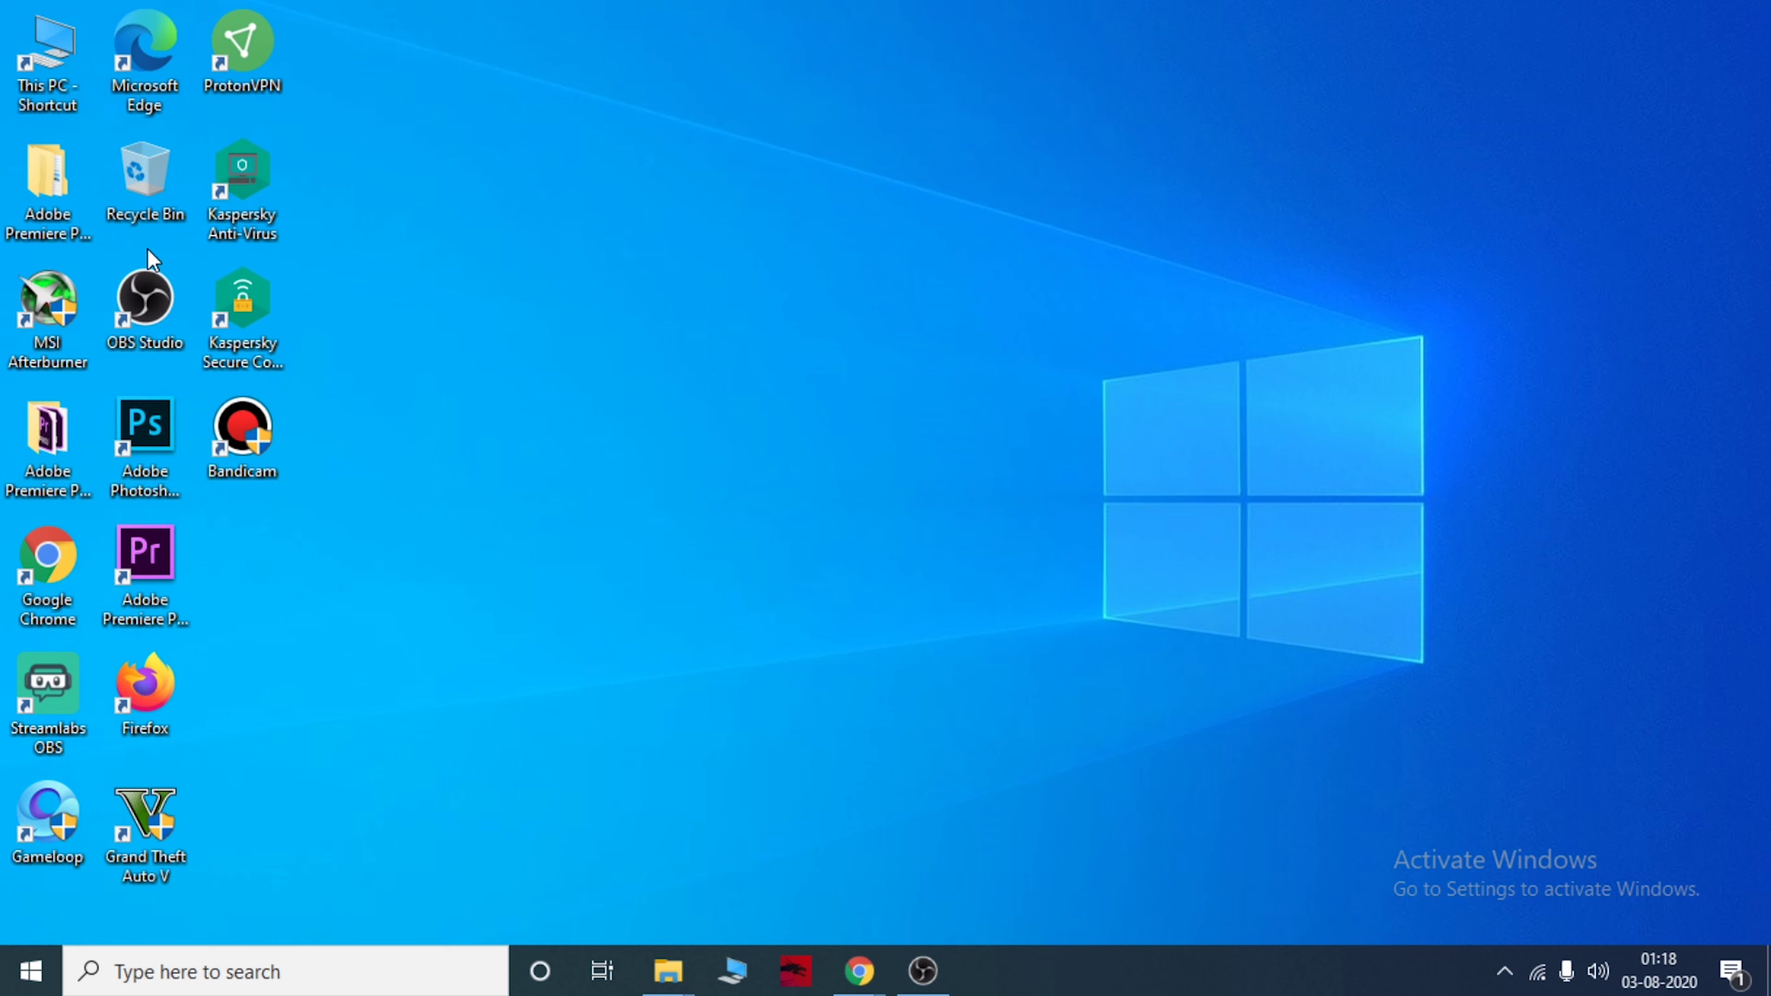
{"action": "right_click", "coordinate": [766, 368]}
{"action": "left_click", "coordinate": [861, 444]}
Open the prefetch folder through the Run dialog, granting permanent access to it, and maximize its window.
{"action": "key", "text": "super+r"}
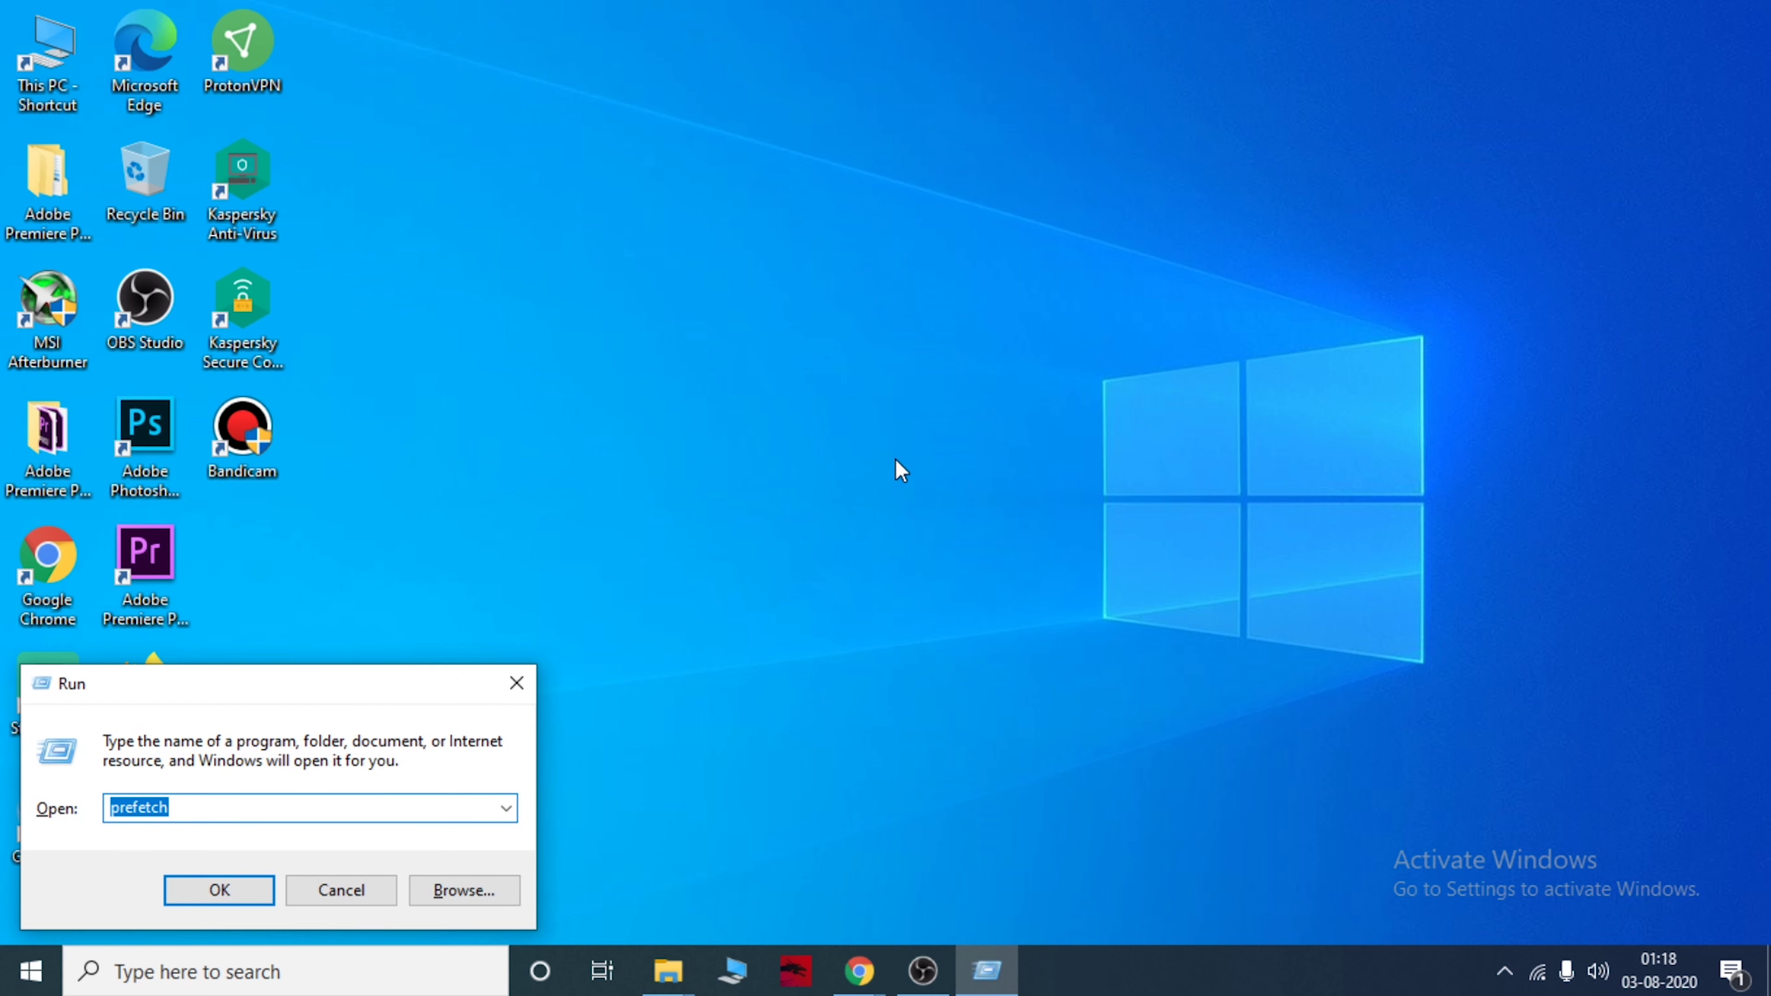
{"action": "left_click", "coordinate": [507, 811]}
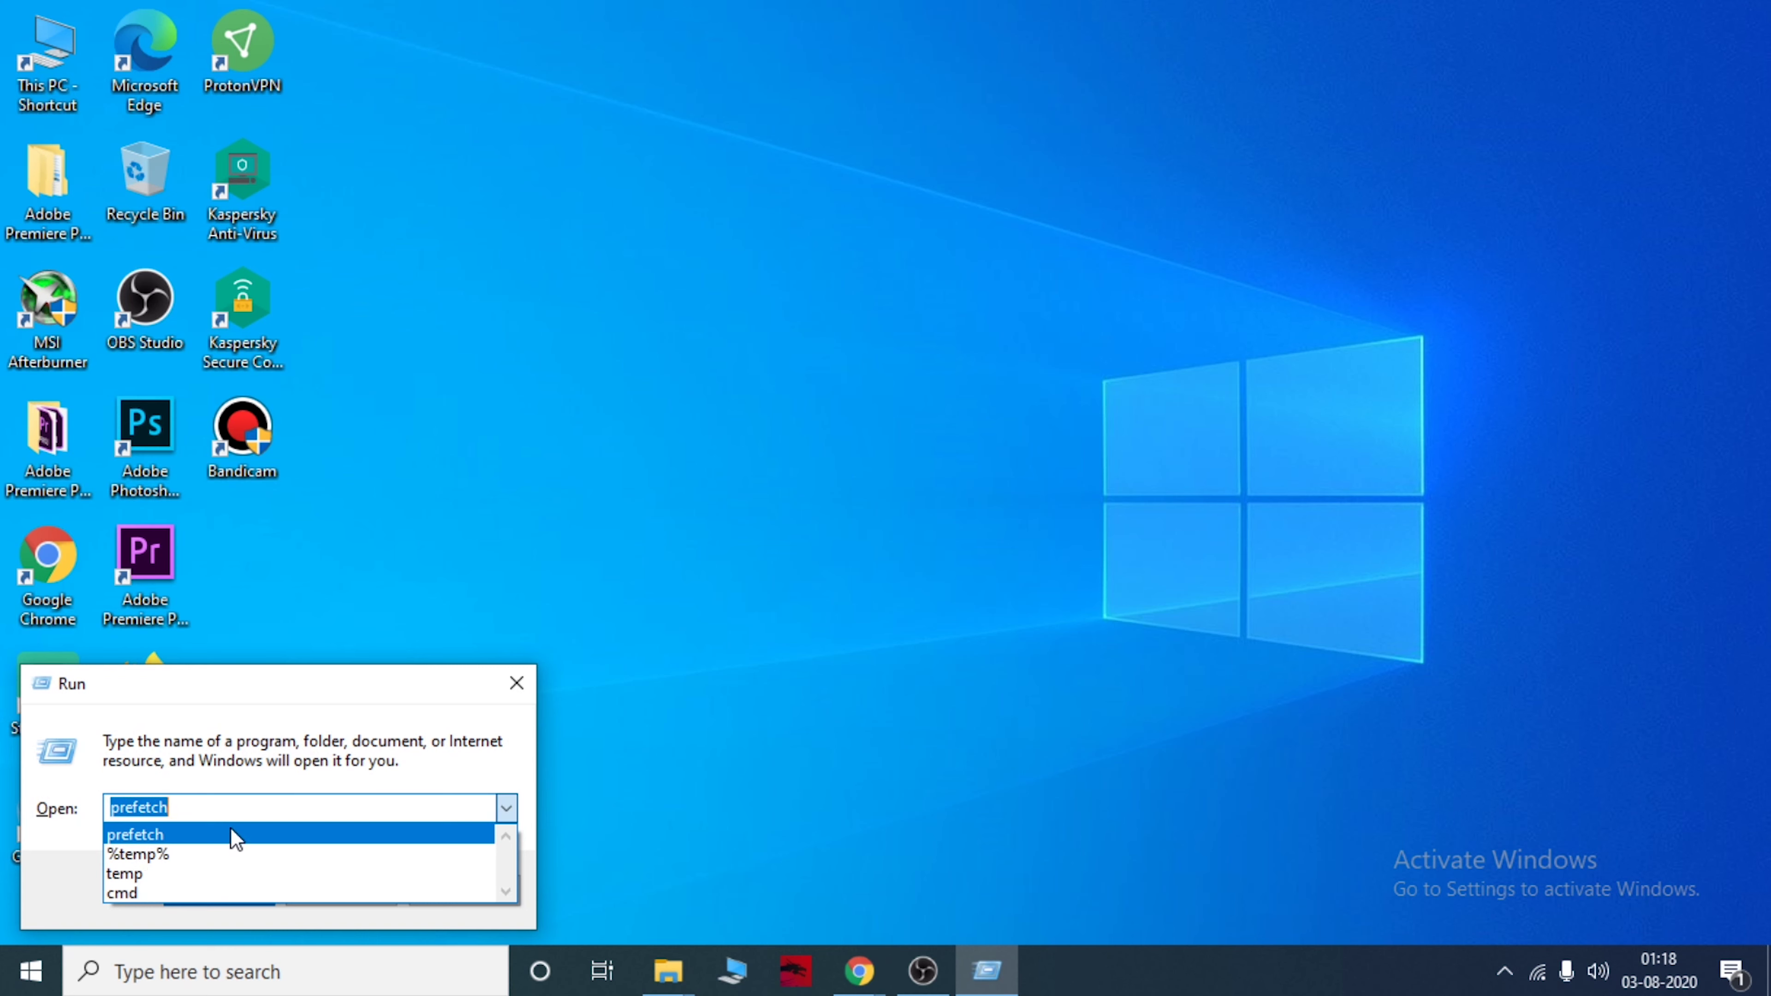
{"action": "left_click", "coordinate": [190, 805]}
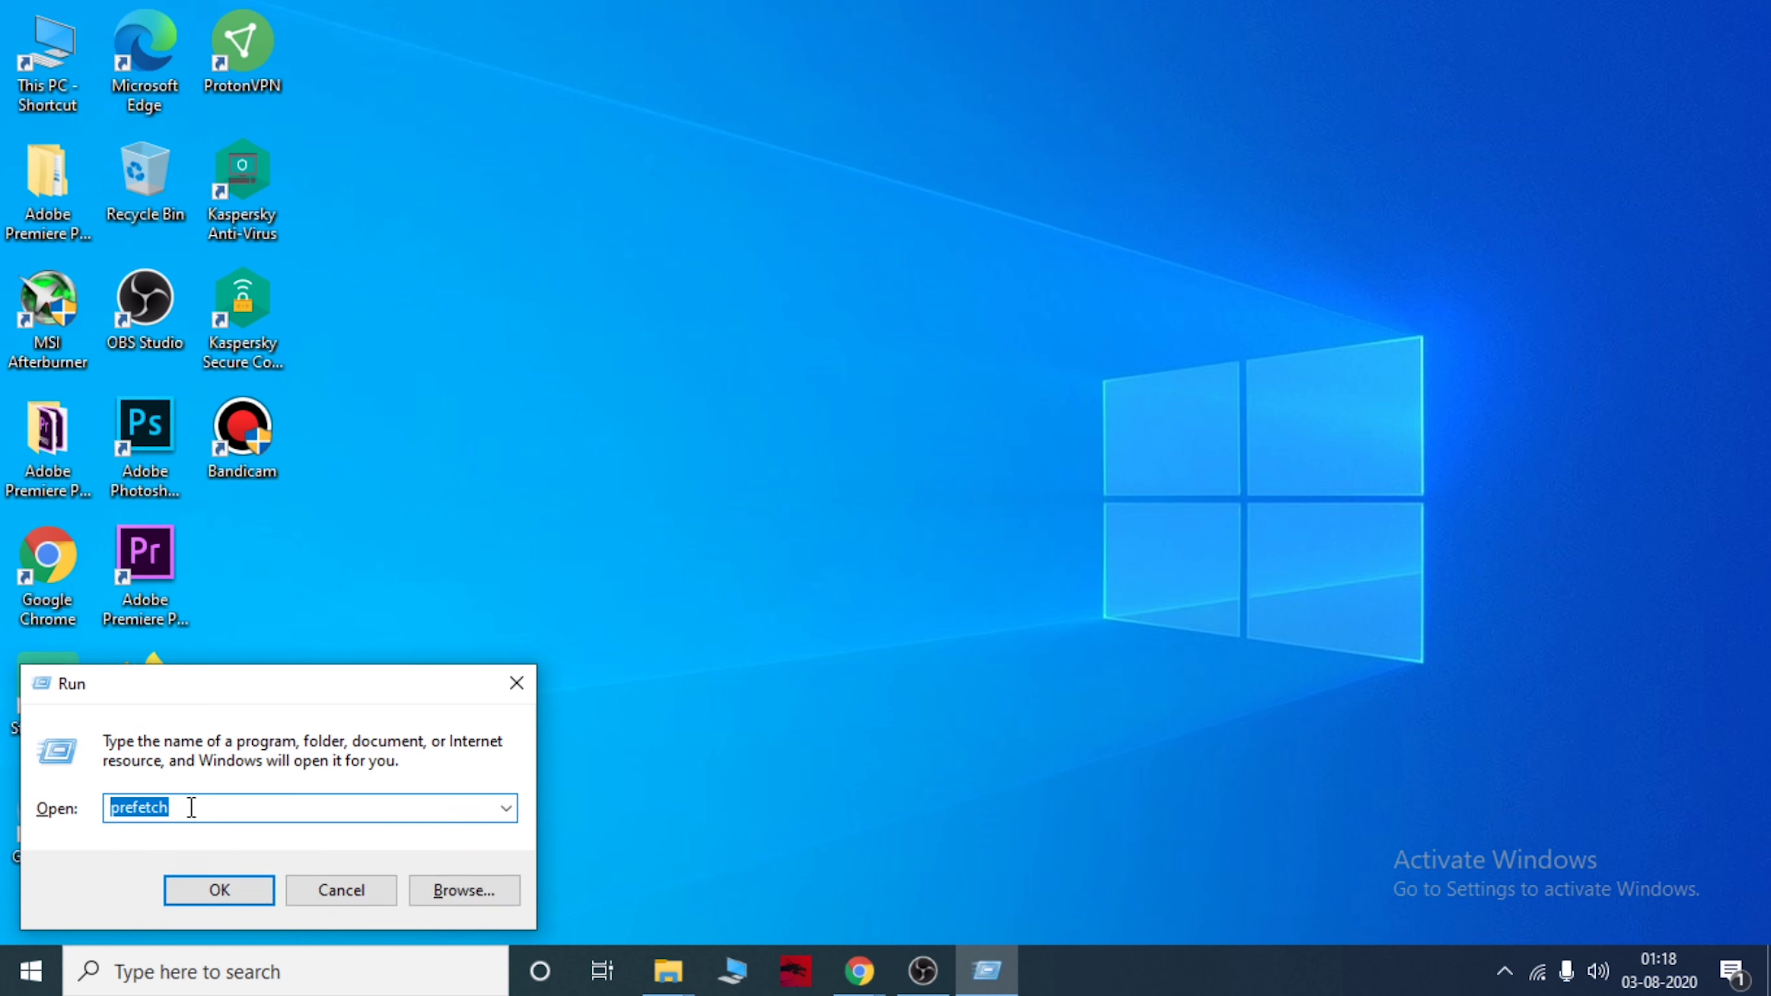
{"action": "left_click", "coordinate": [221, 893]}
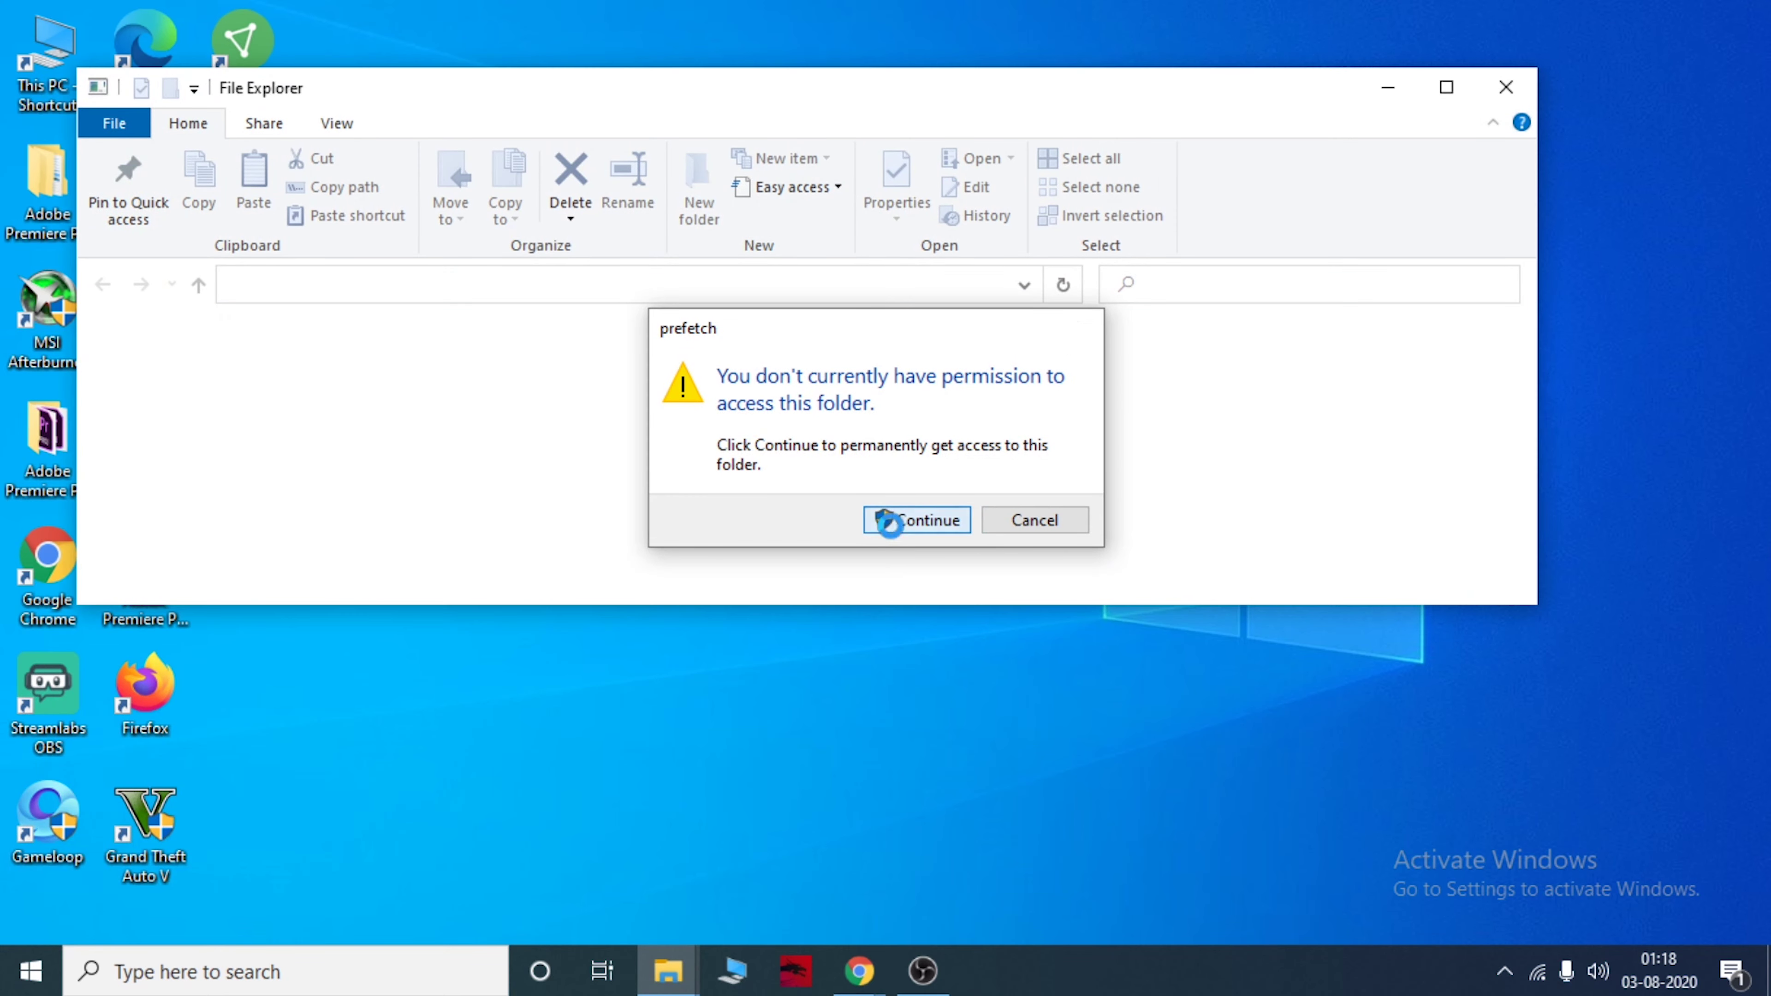
{"action": "left_click", "coordinate": [905, 529]}
{"action": "left_click", "coordinate": [1447, 90]}
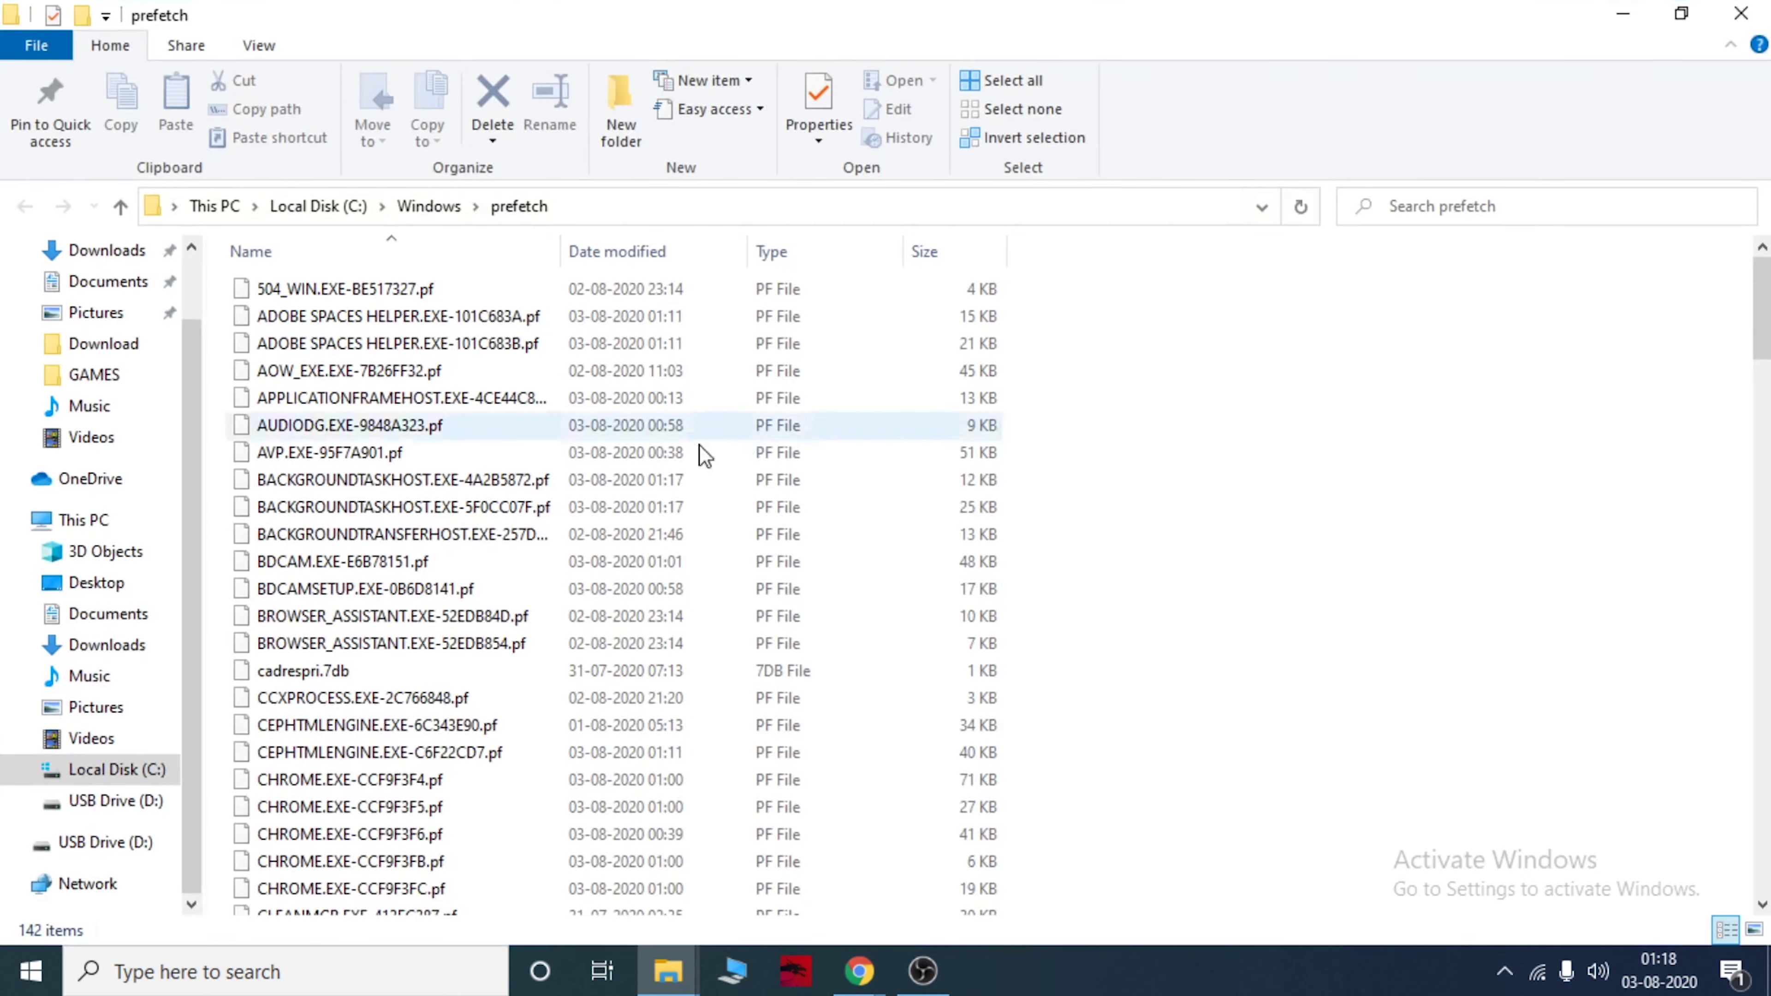
Delete all files in the prefetch folder, skipping every file in use, and close the folder window.
{"action": "scroll", "coordinate": [1377, 497], "scroll_direction": "down", "scroll_amount": 13}
{"action": "scroll", "coordinate": [1478, 377], "scroll_direction": "down", "scroll_amount": 20}
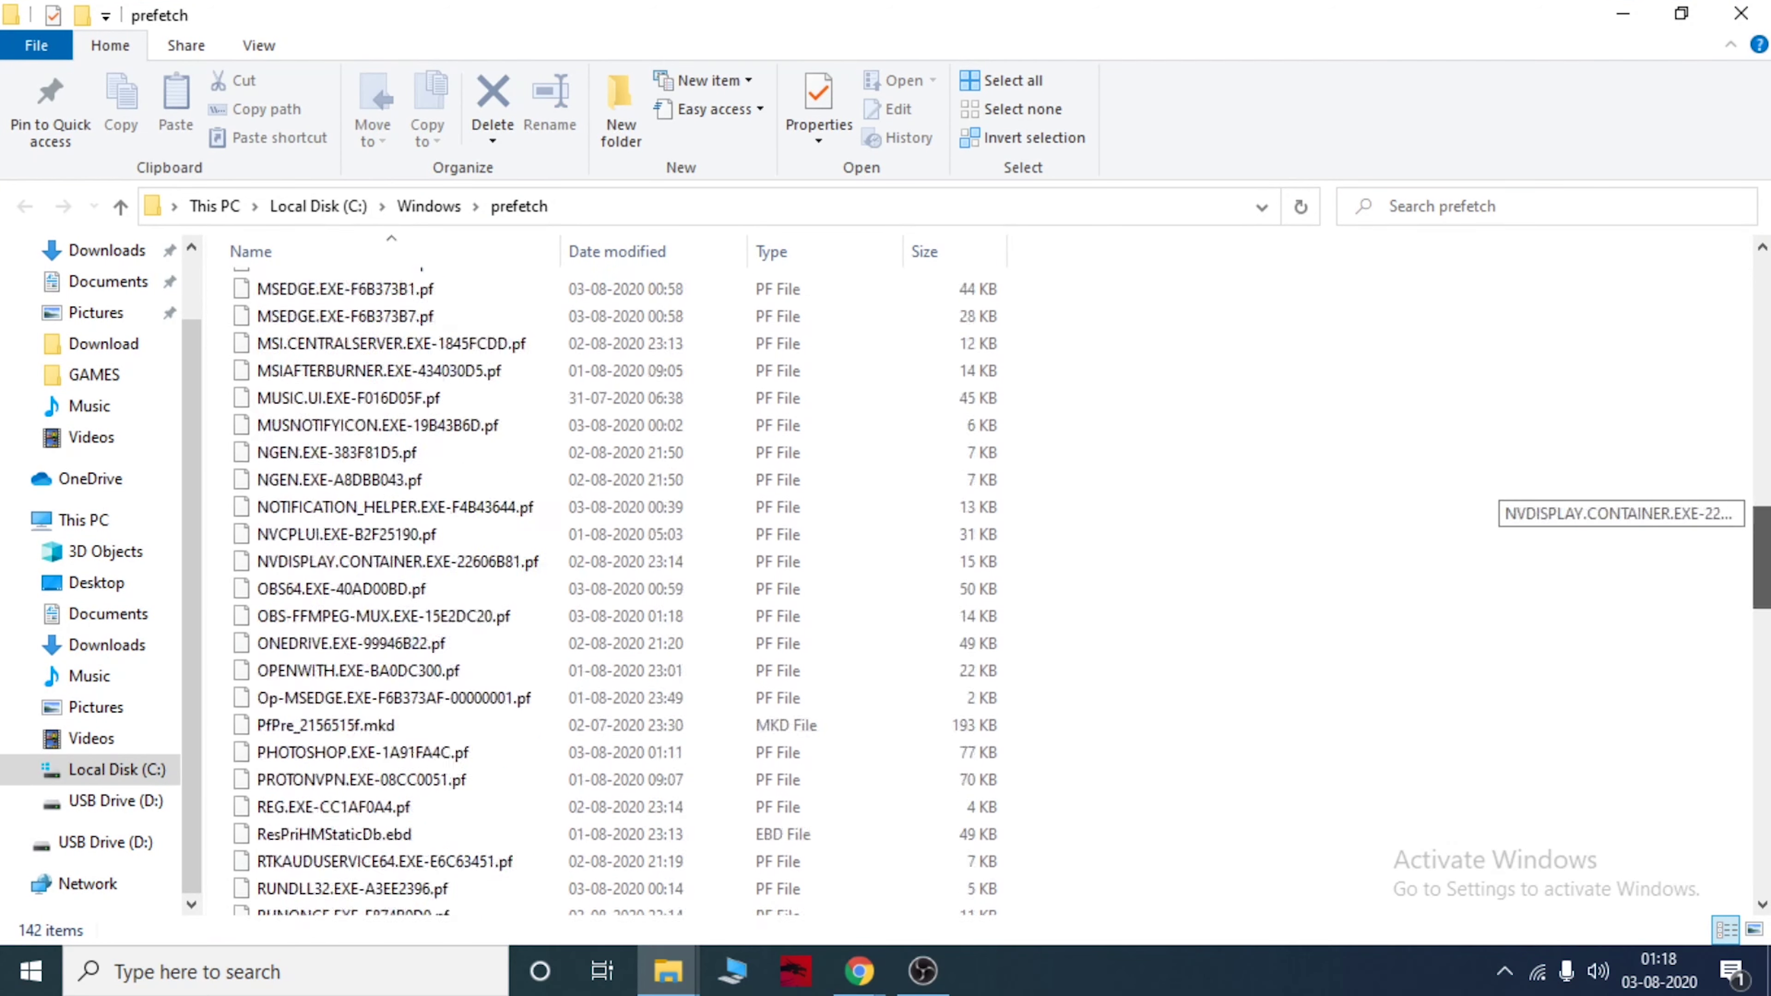
{"action": "scroll", "coordinate": [1485, 516], "scroll_direction": "up", "scroll_amount": 20}
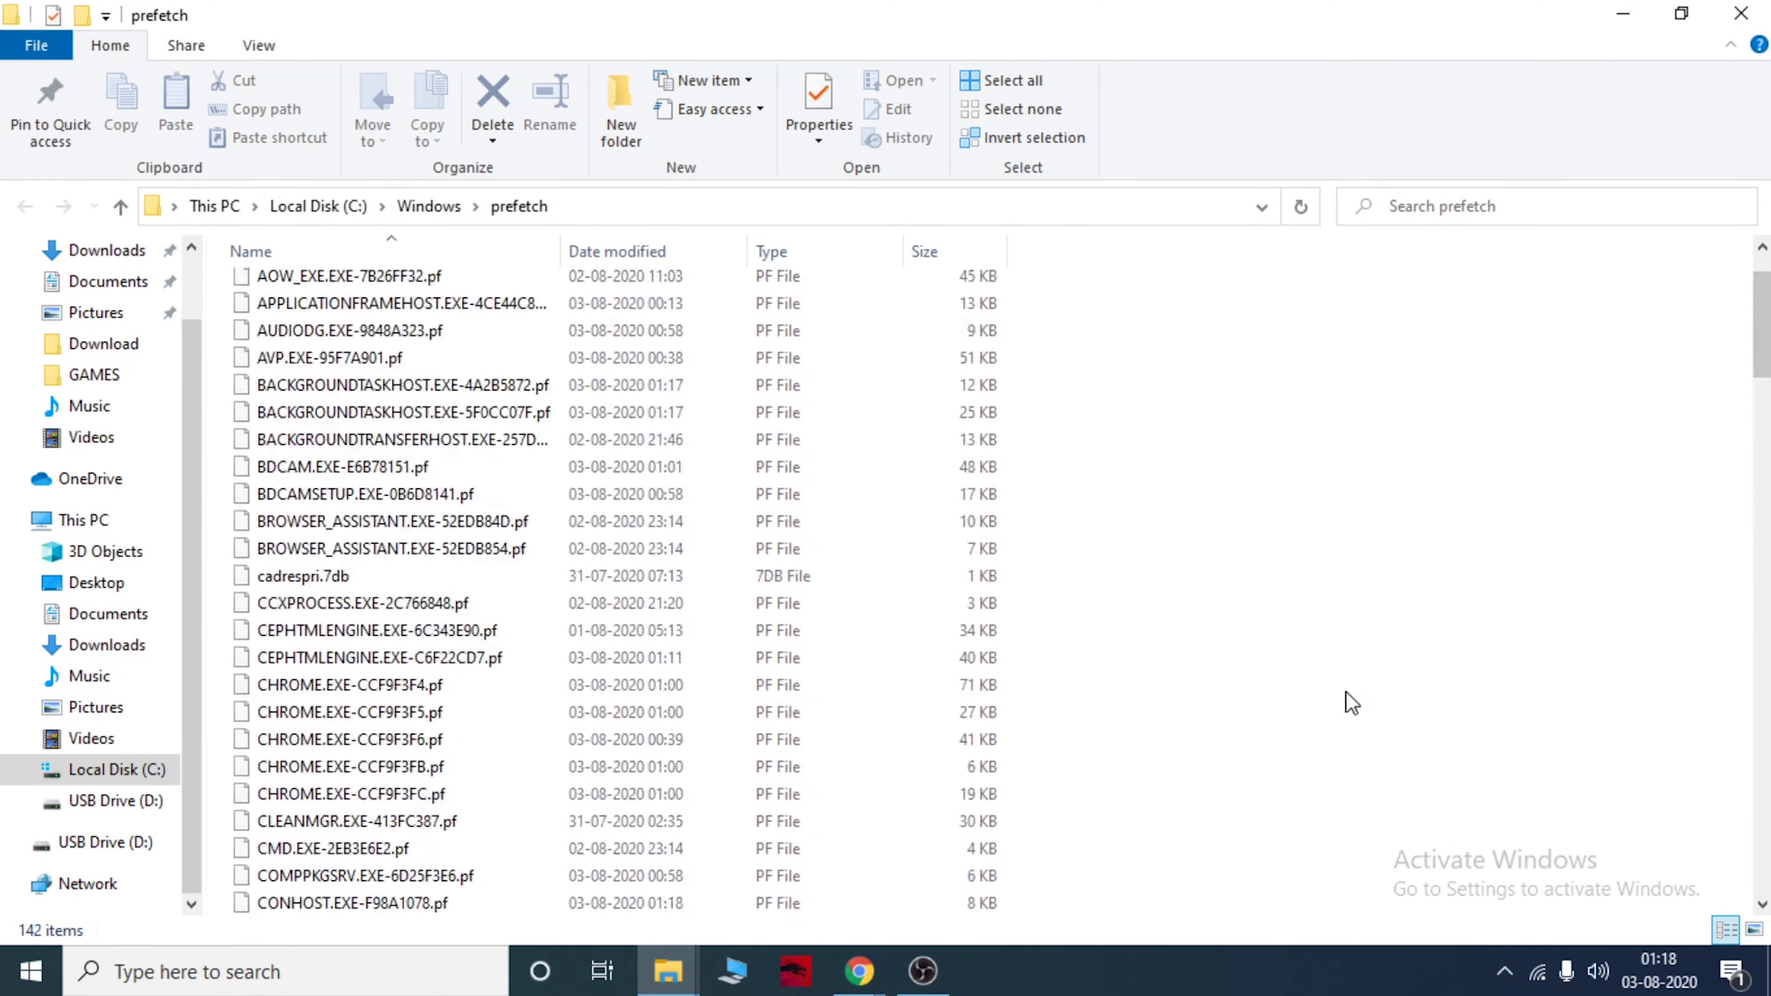
{"action": "key", "text": "ctrl+a"}
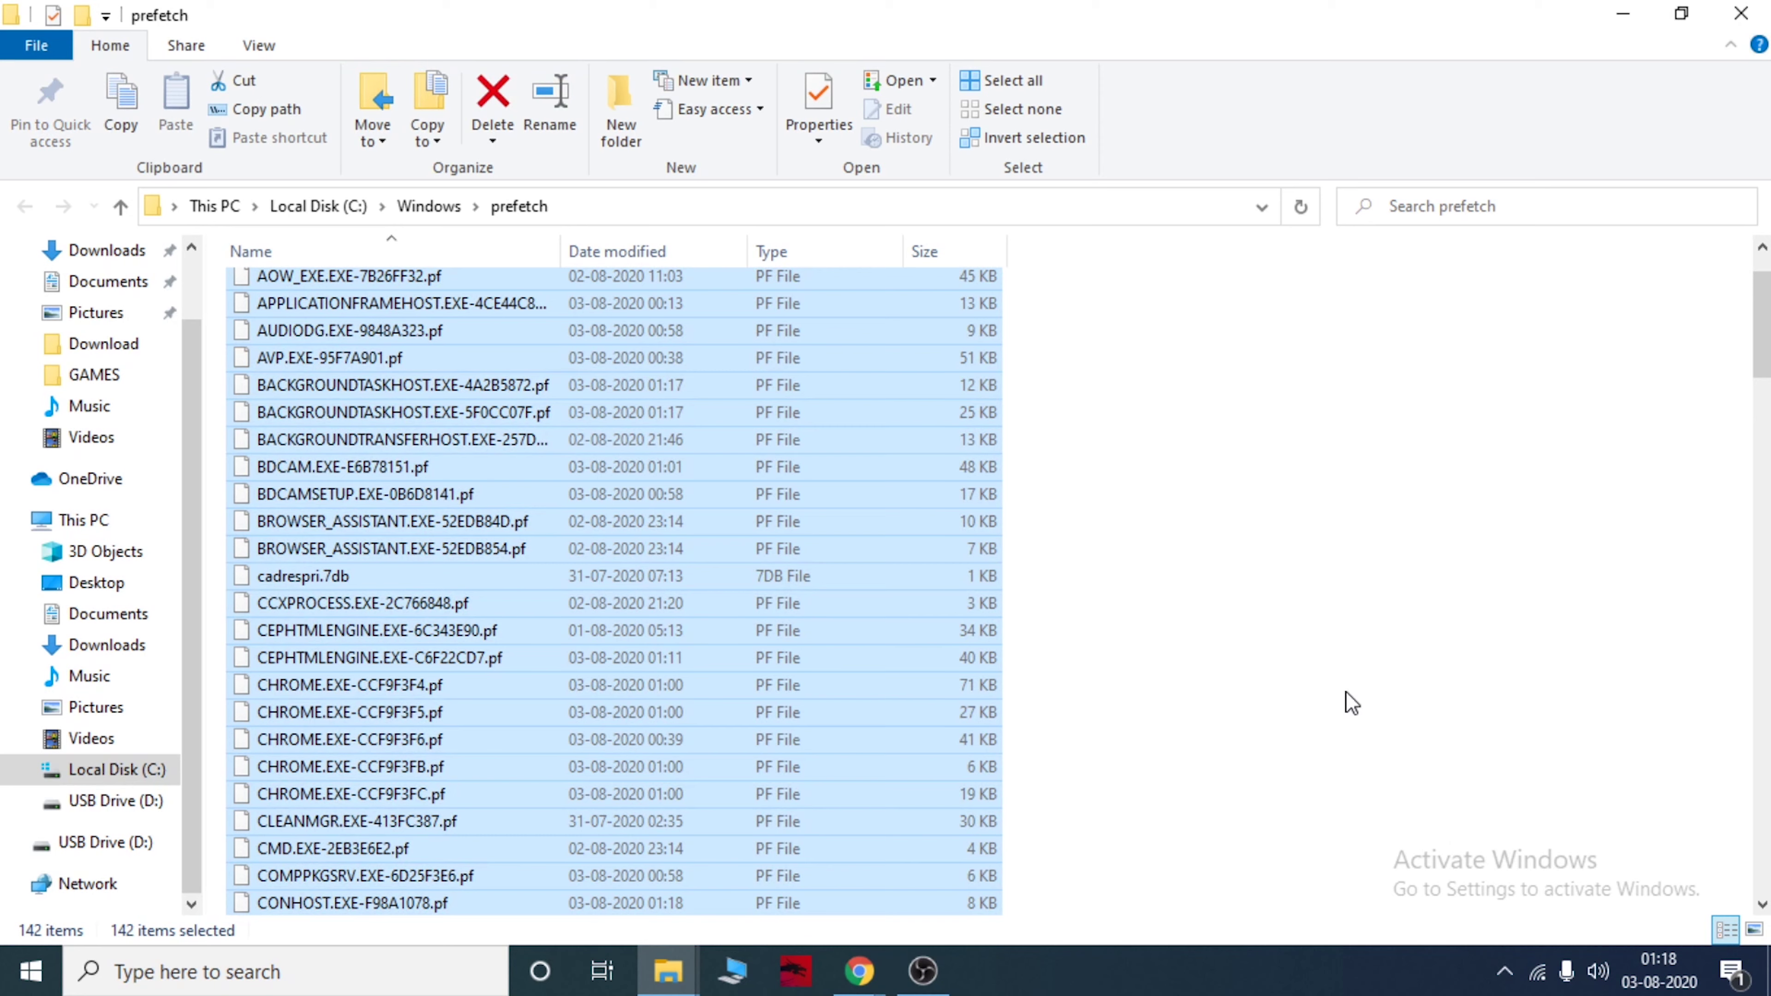
{"action": "right_click", "coordinate": [803, 412]}
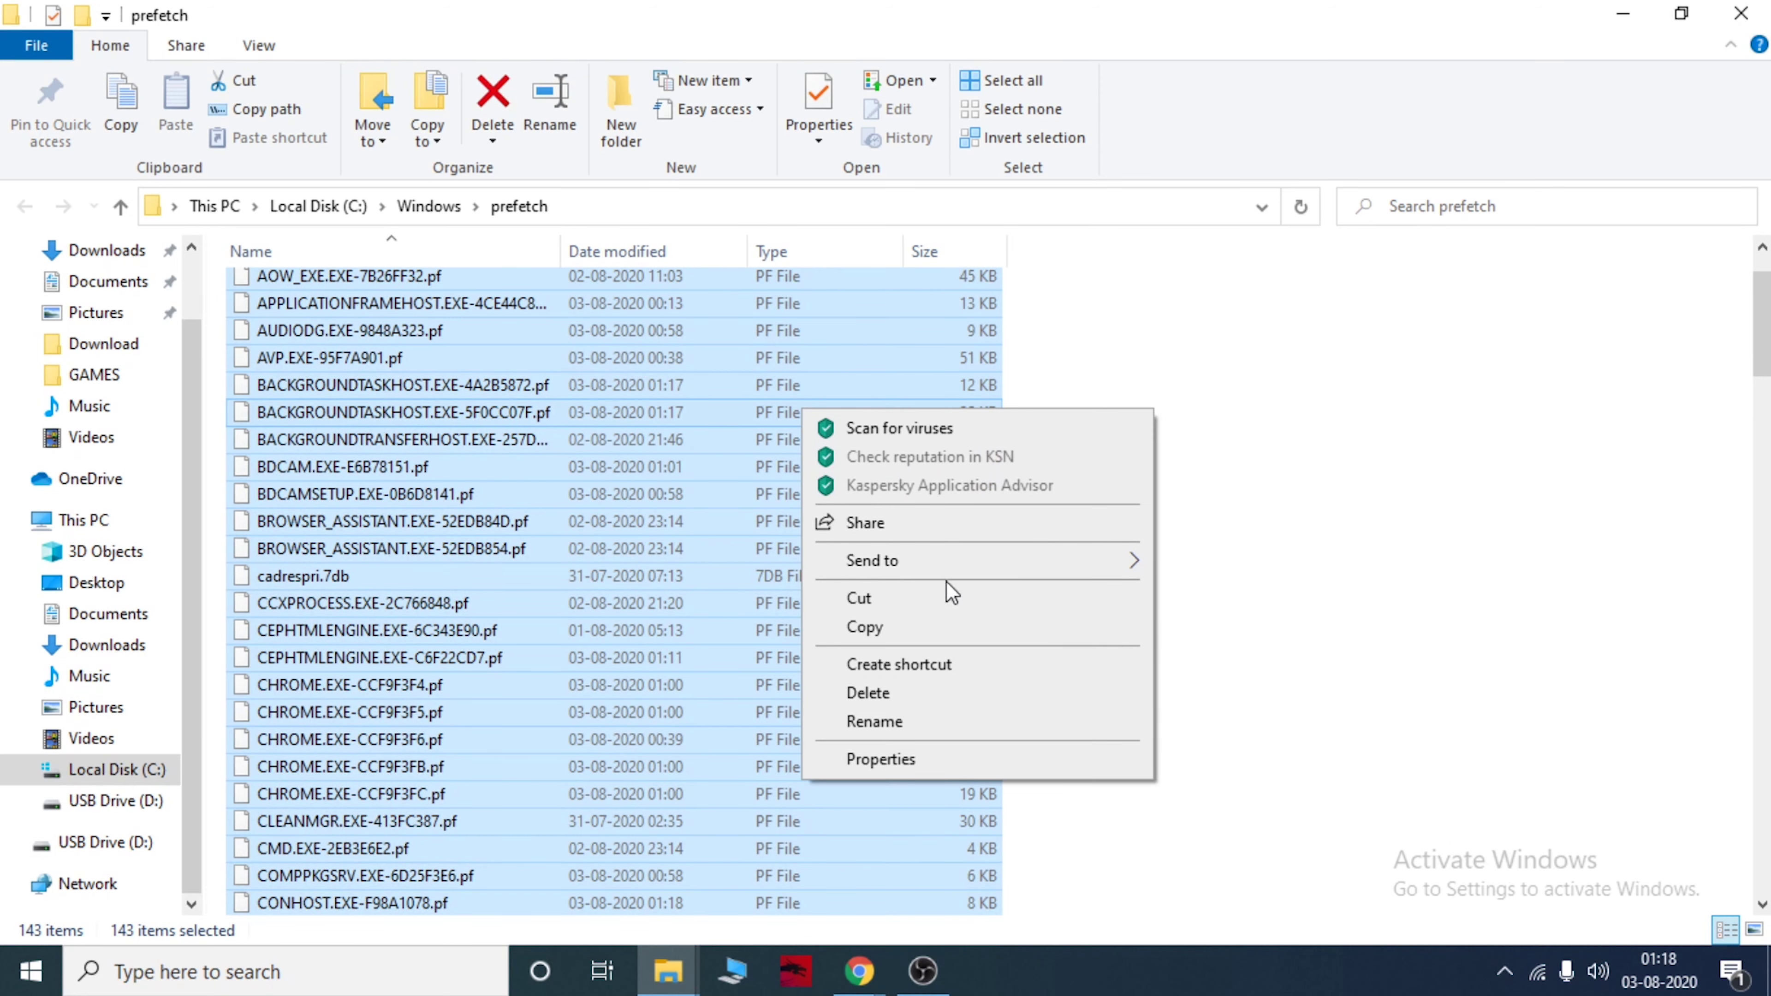
{"action": "left_click", "coordinate": [919, 693]}
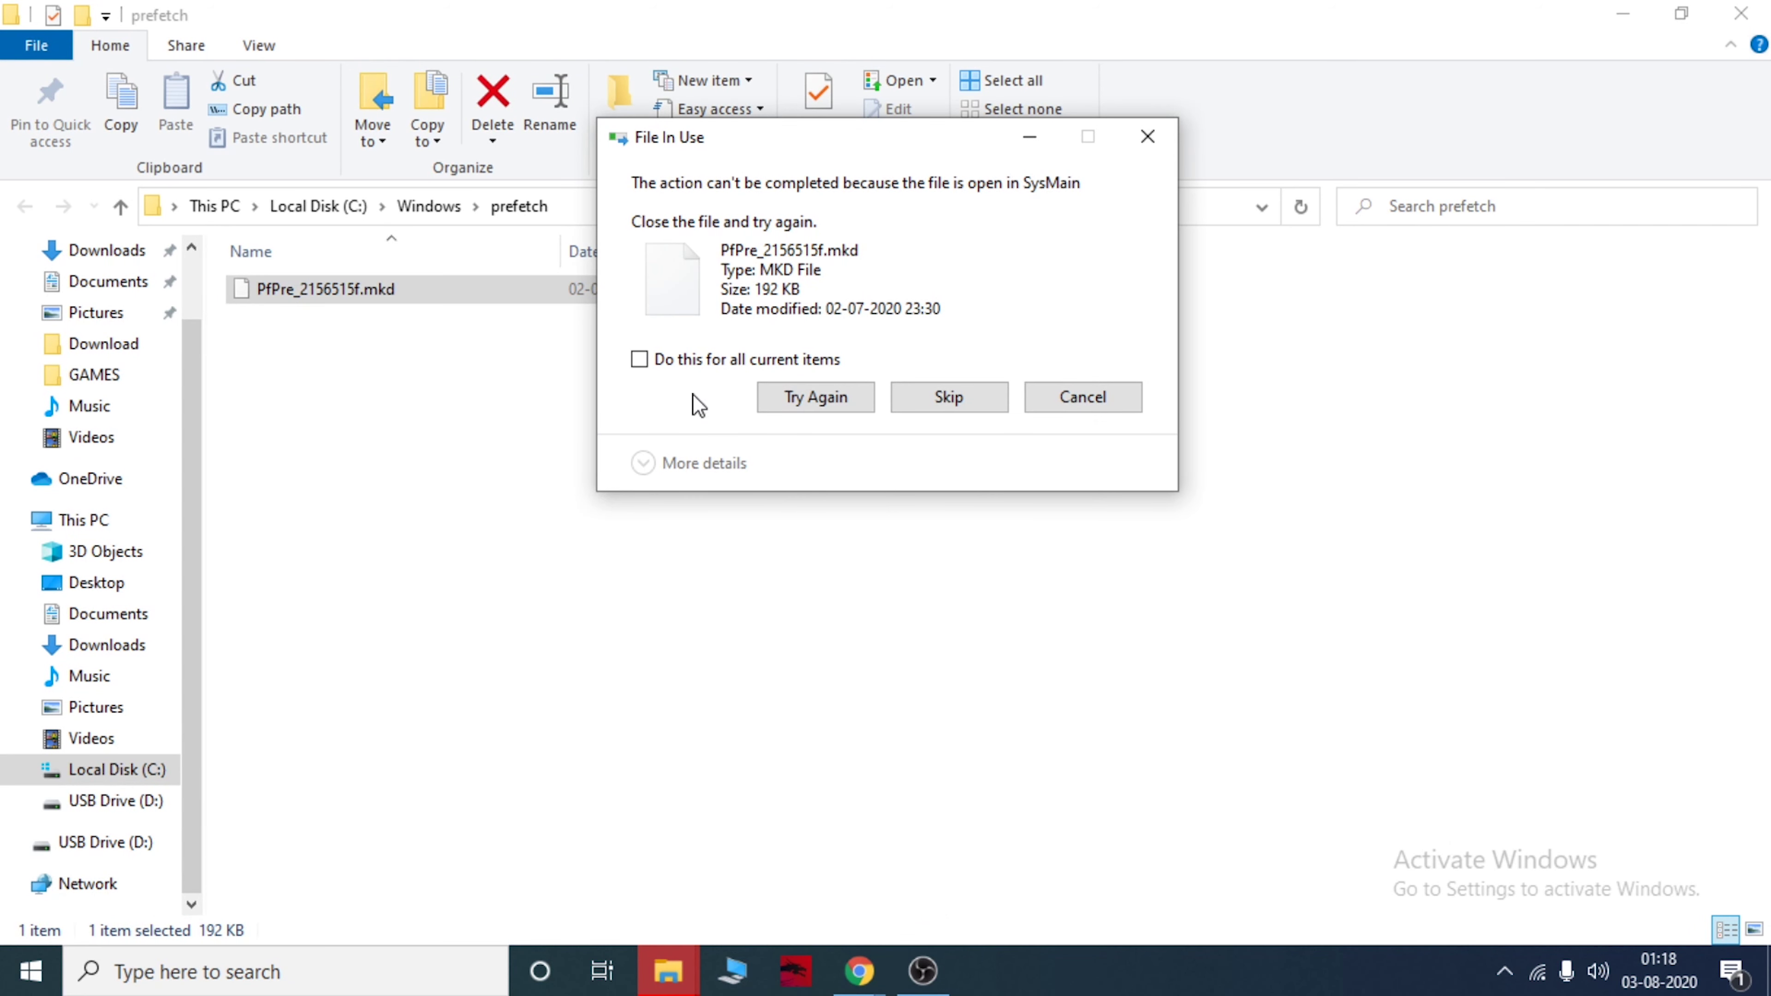
{"action": "left_click", "coordinate": [639, 359]}
{"action": "left_click", "coordinate": [924, 399]}
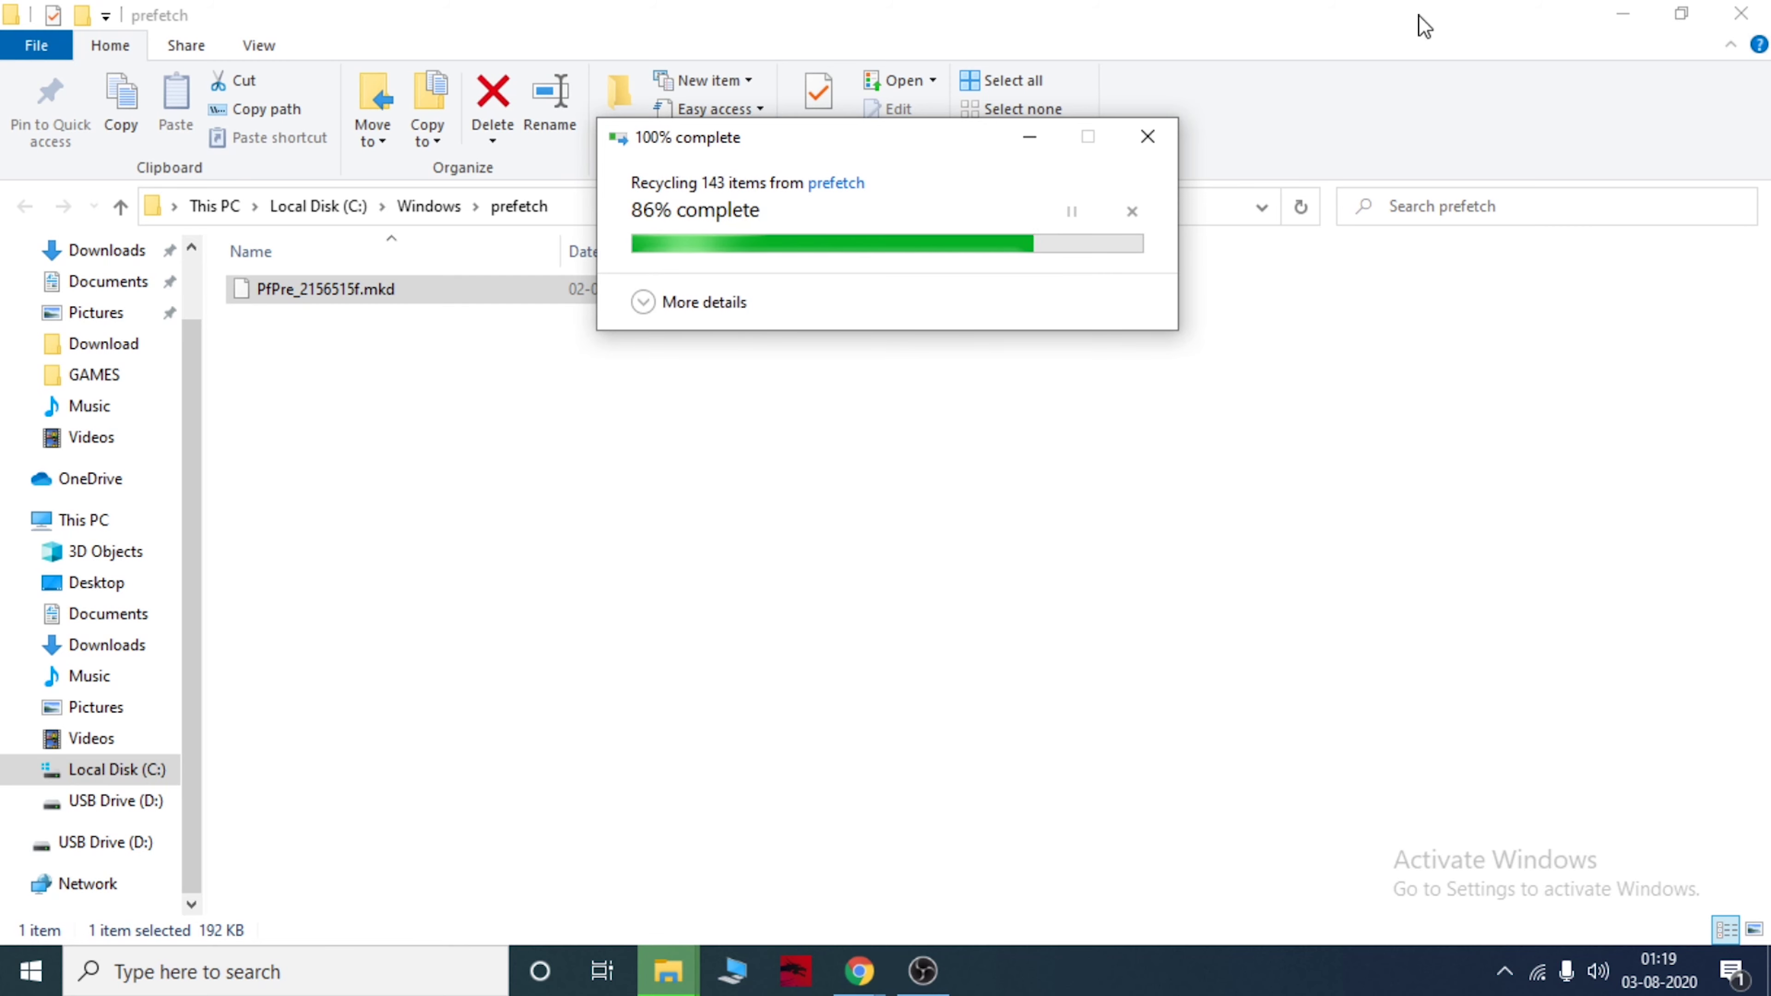
{"action": "left_click", "coordinate": [1740, 12]}
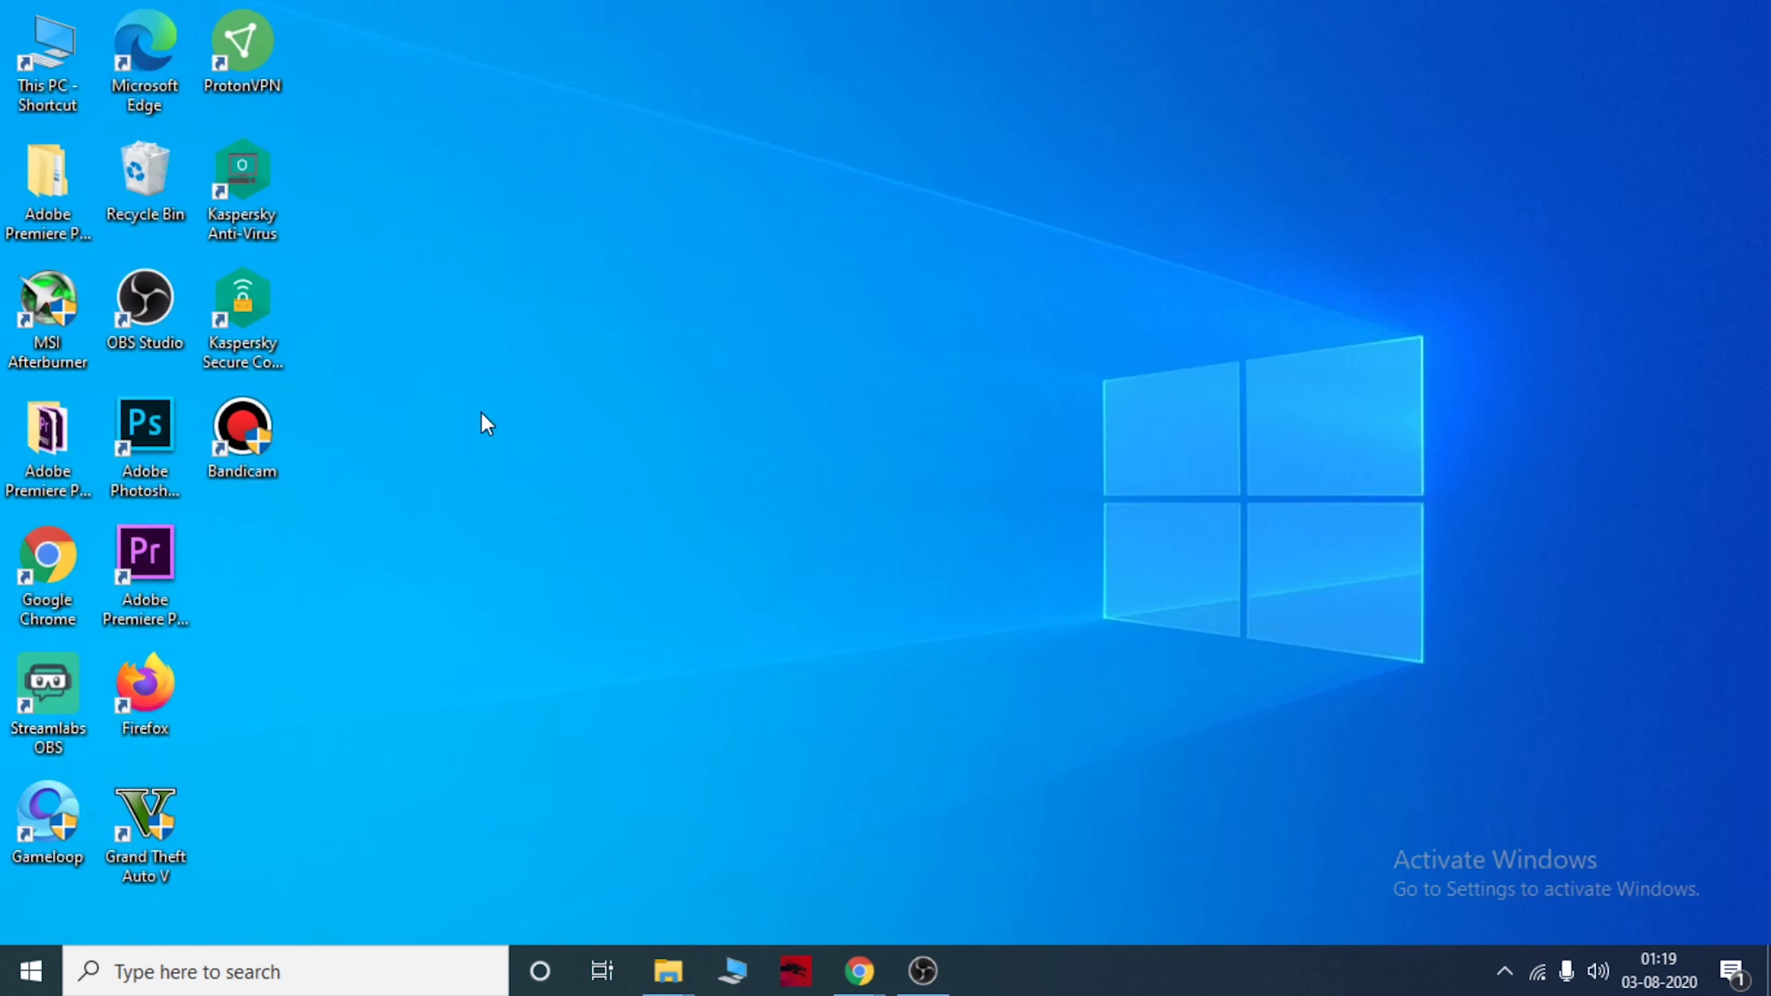
Open the user's temporary files folder by running %temp% and look through its contents.
{"action": "key", "text": "super+r"}
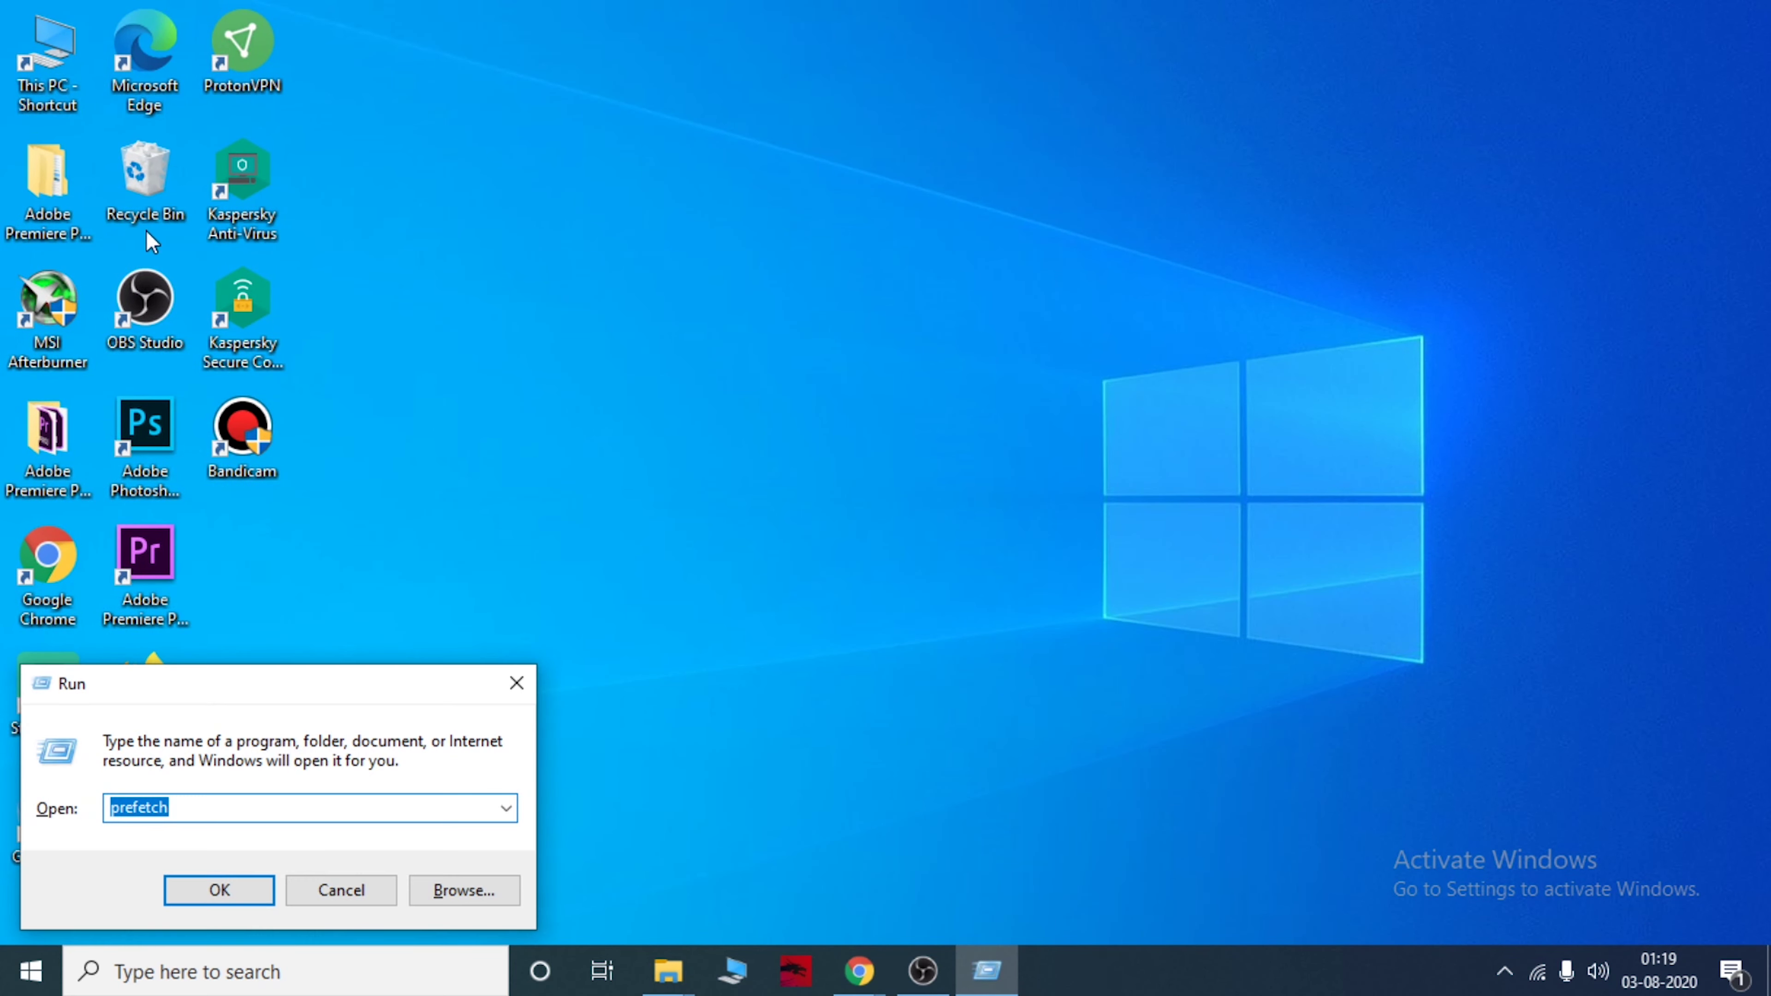
{"action": "left_click", "coordinate": [504, 811]}
{"action": "left_click", "coordinate": [294, 851]}
{"action": "left_click", "coordinate": [125, 808]}
{"action": "left_click", "coordinate": [209, 892]}
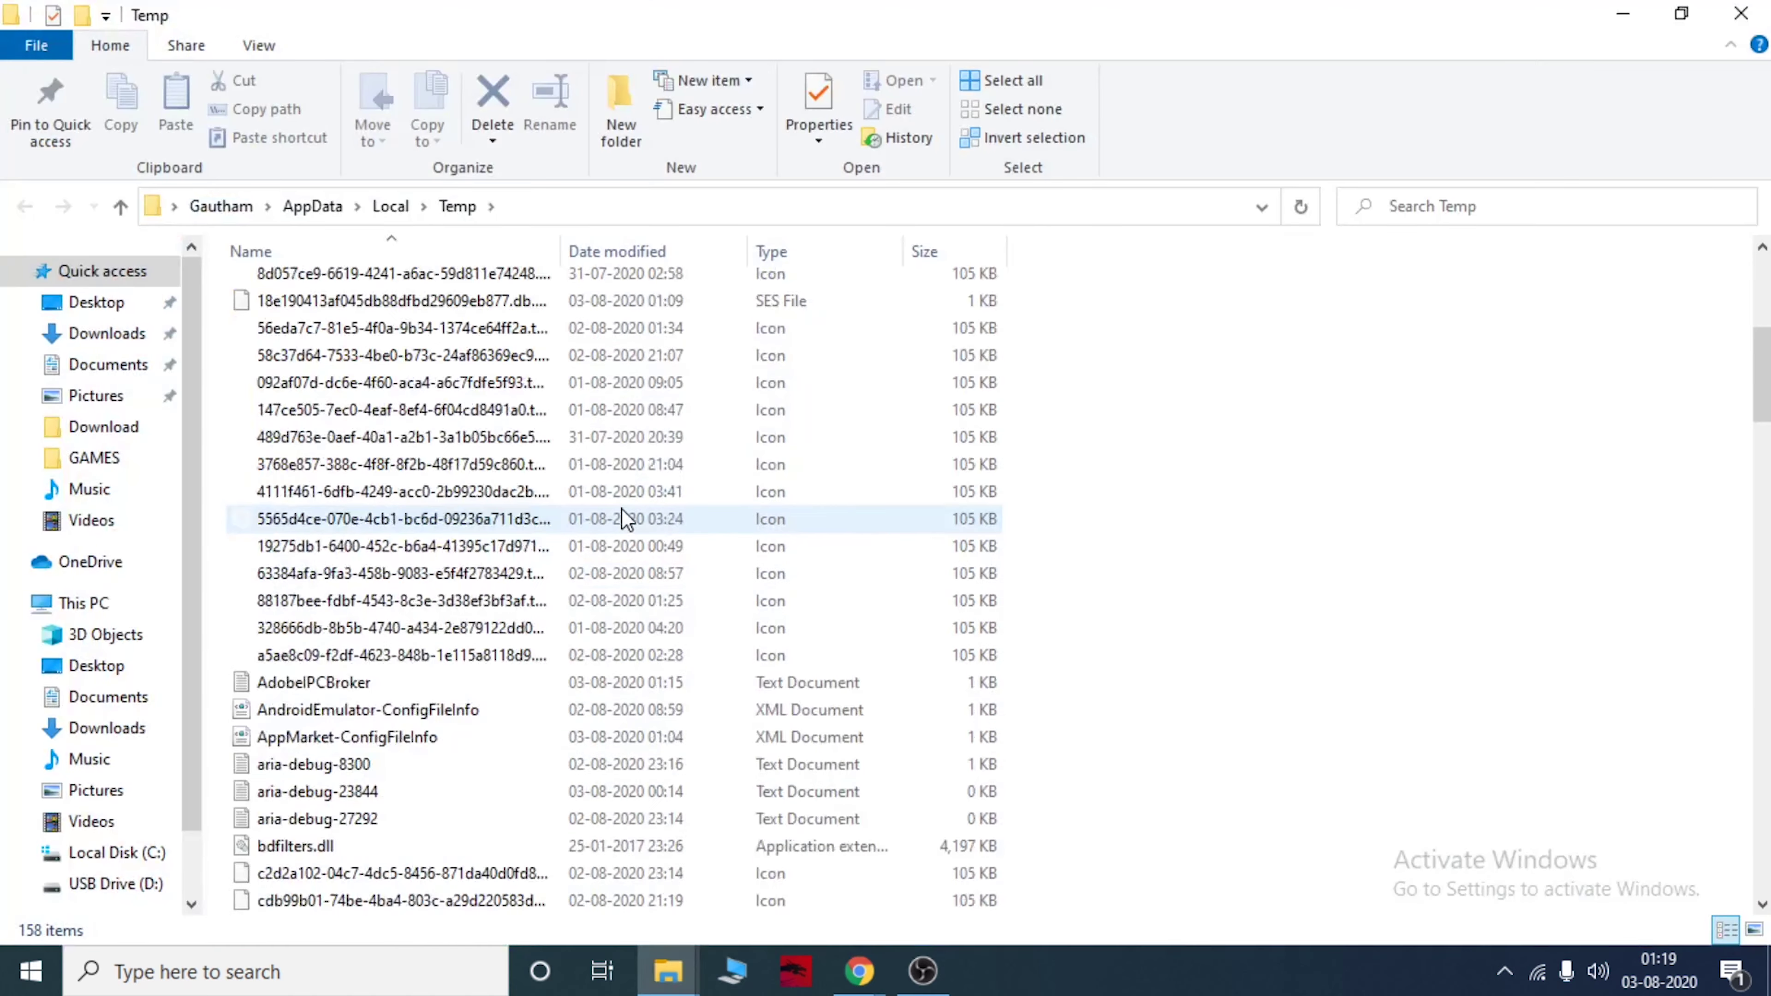
{"action": "scroll", "coordinate": [626, 520], "scroll_direction": "down", "scroll_amount": 14}
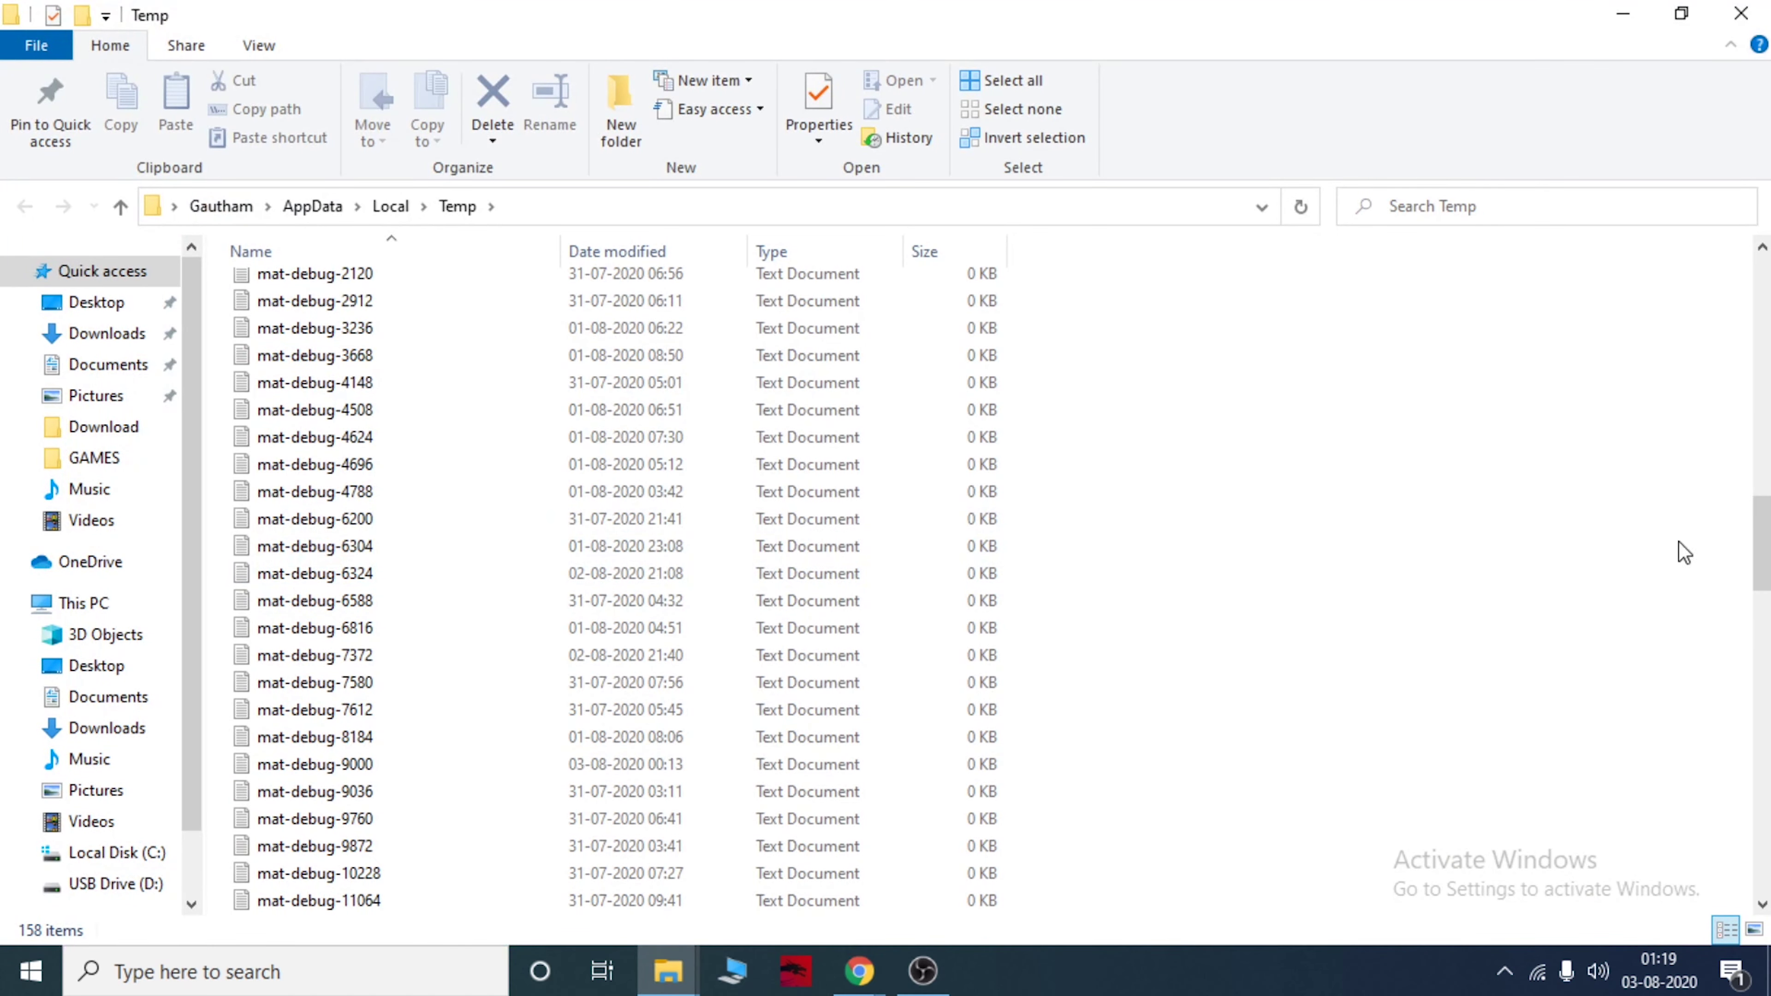
{"action": "left_click_drag", "start_coordinate": [1762, 544], "coordinate": [1725, 294]}
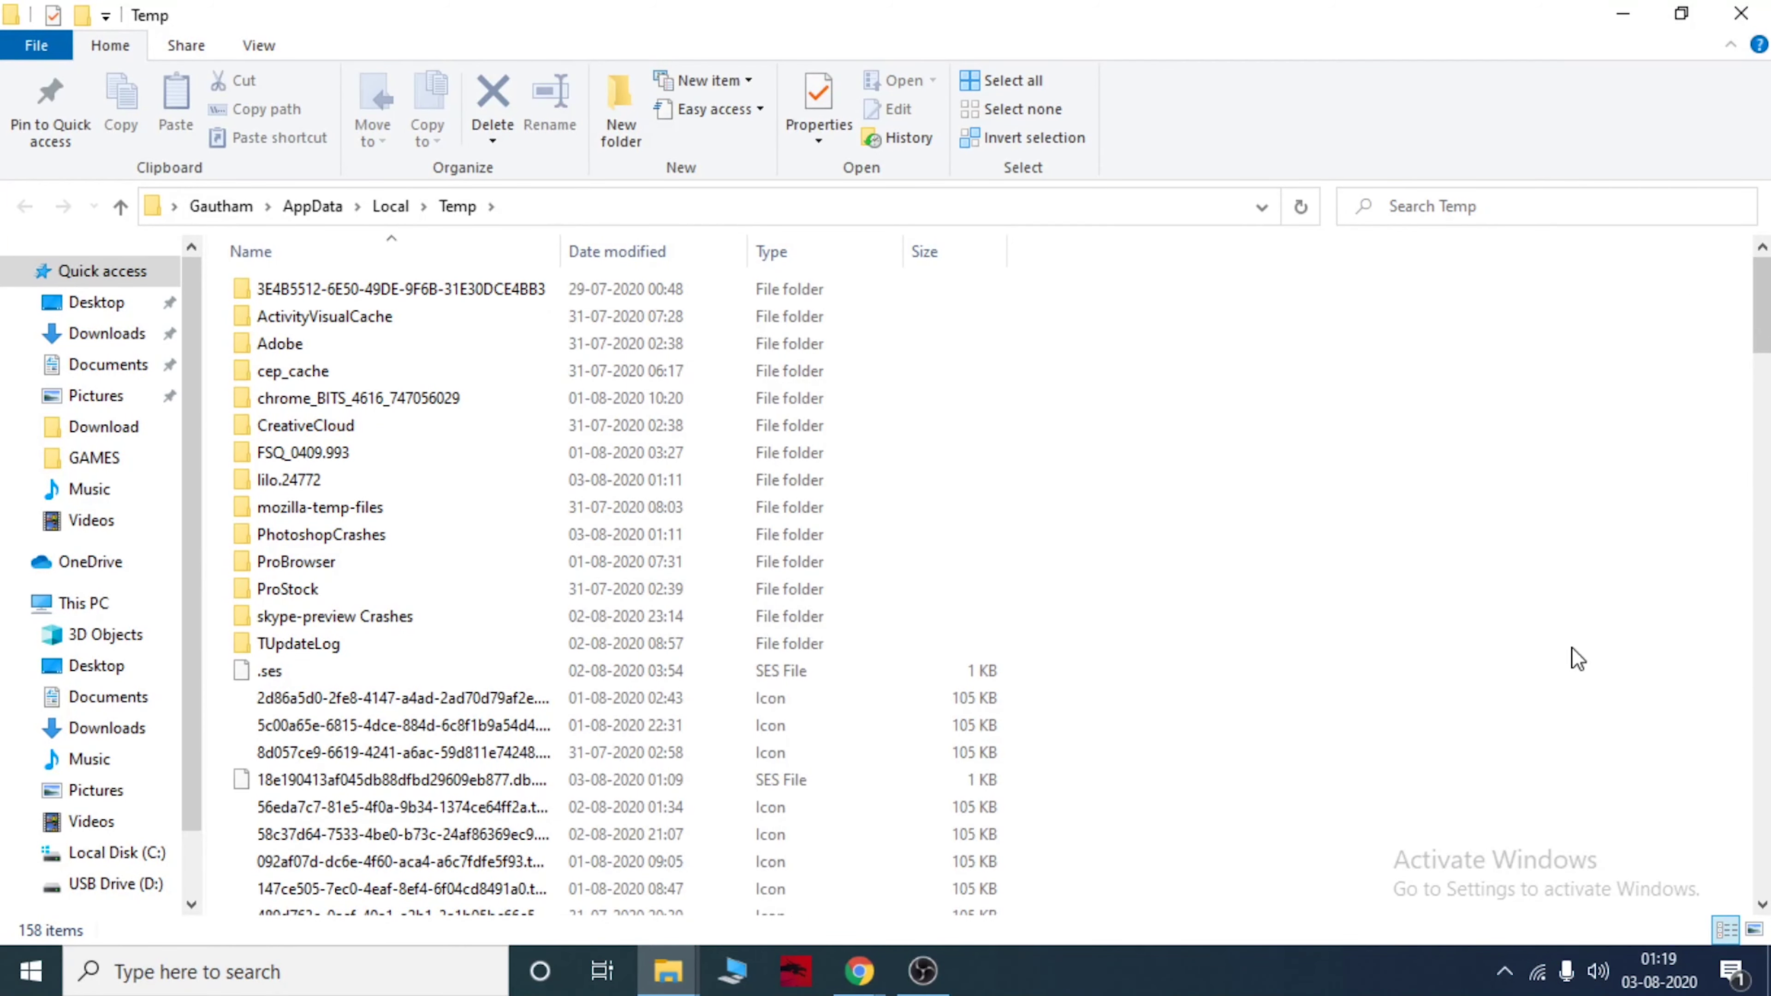
{"action": "key", "text": "ctrl+a"}
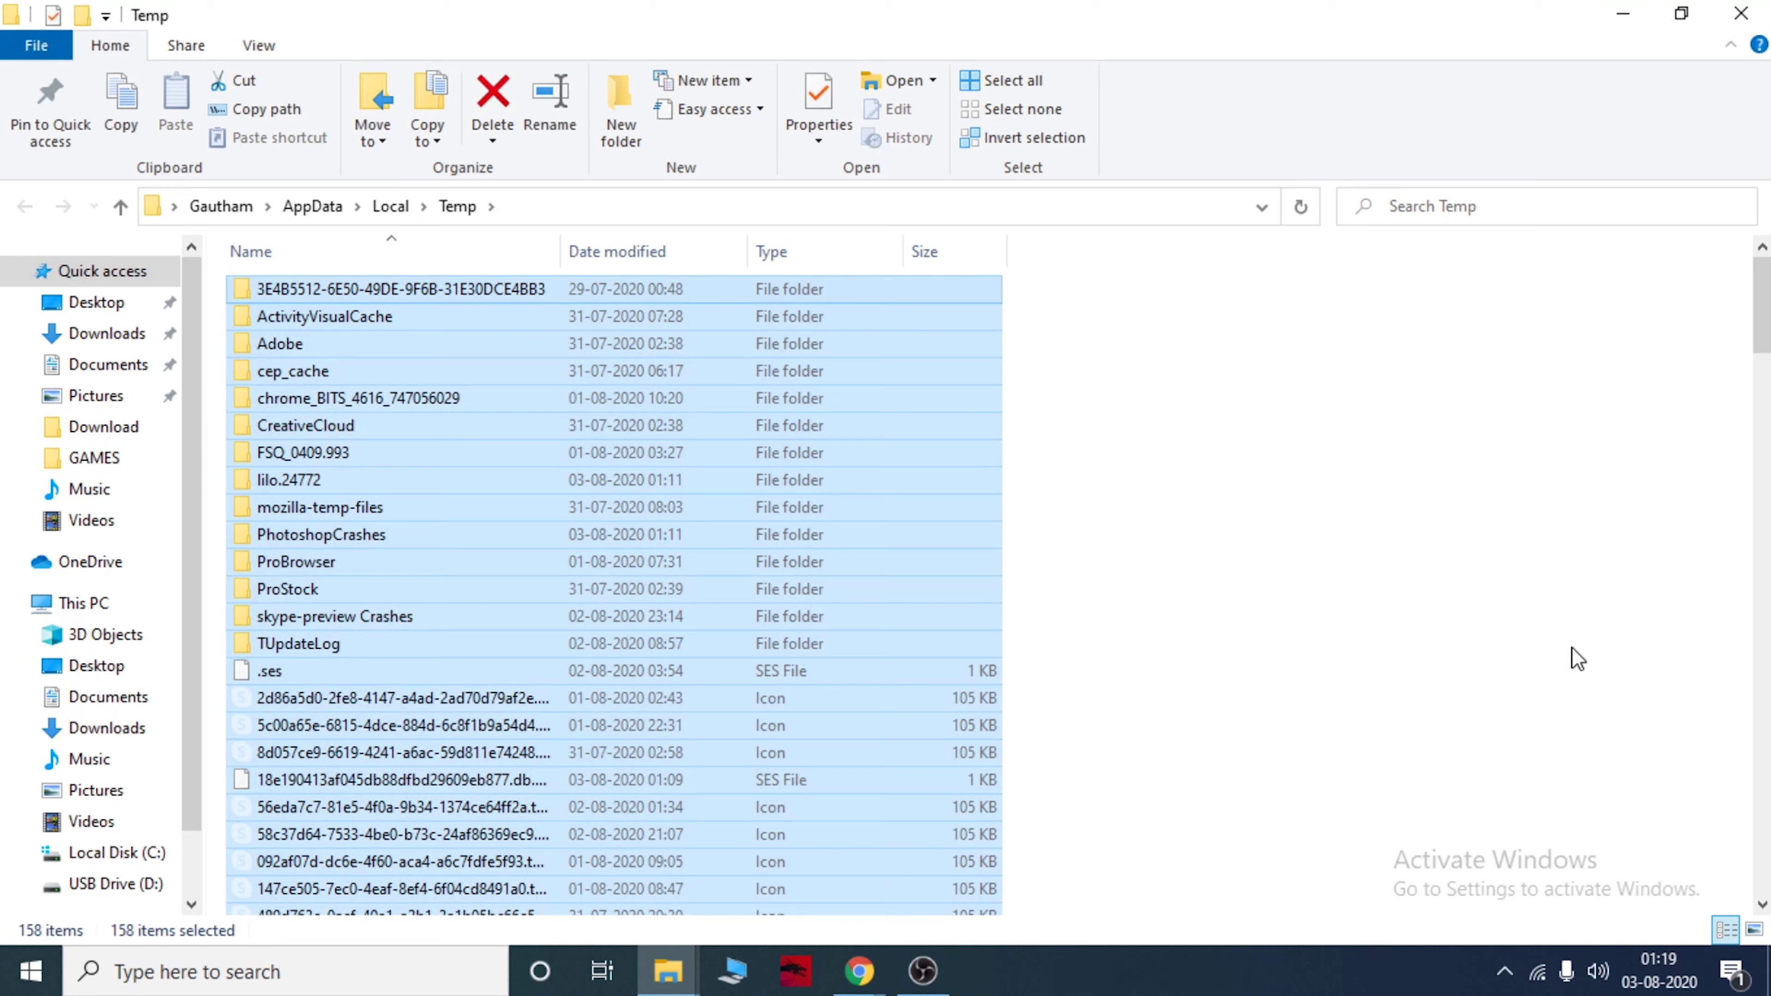
{"action": "right_click", "coordinate": [1572, 656]}
{"action": "left_click", "coordinate": [985, 506]}
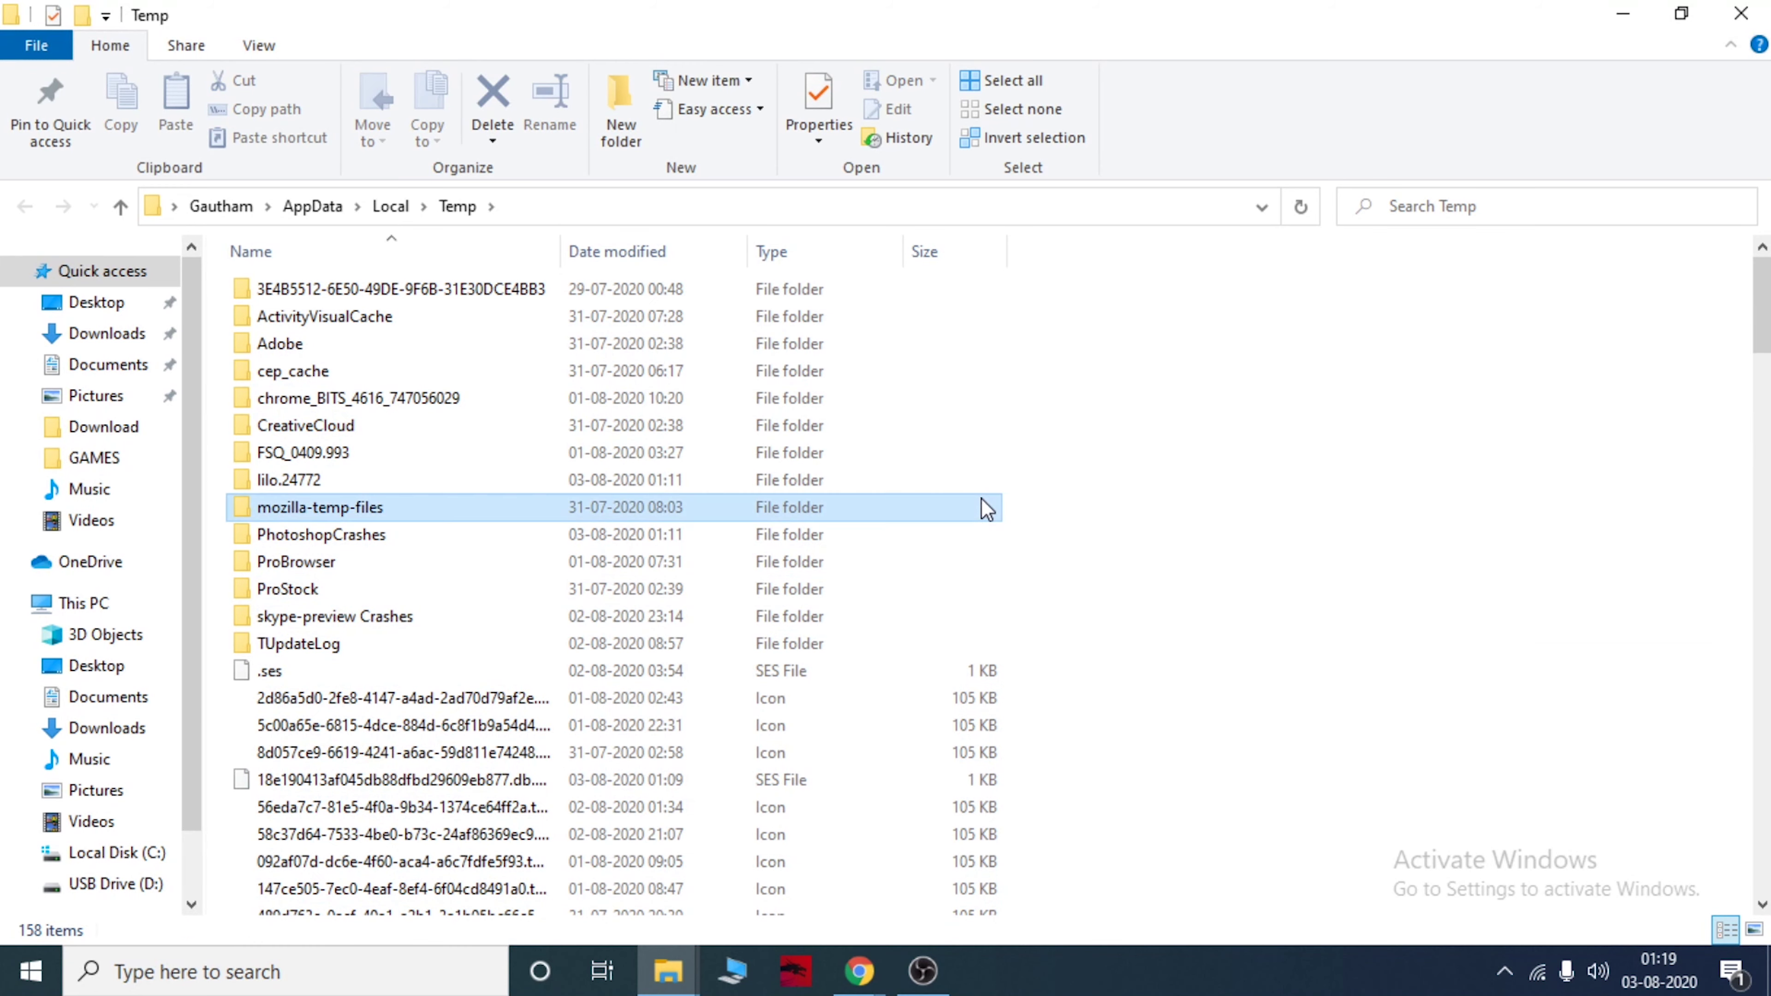
Delete everything in the user's Temp folder, retrying items in use and granting administrator permission for all current items, and return to the desktop.
{"action": "key", "text": "ctrl+a"}
{"action": "key", "text": "Delete"}
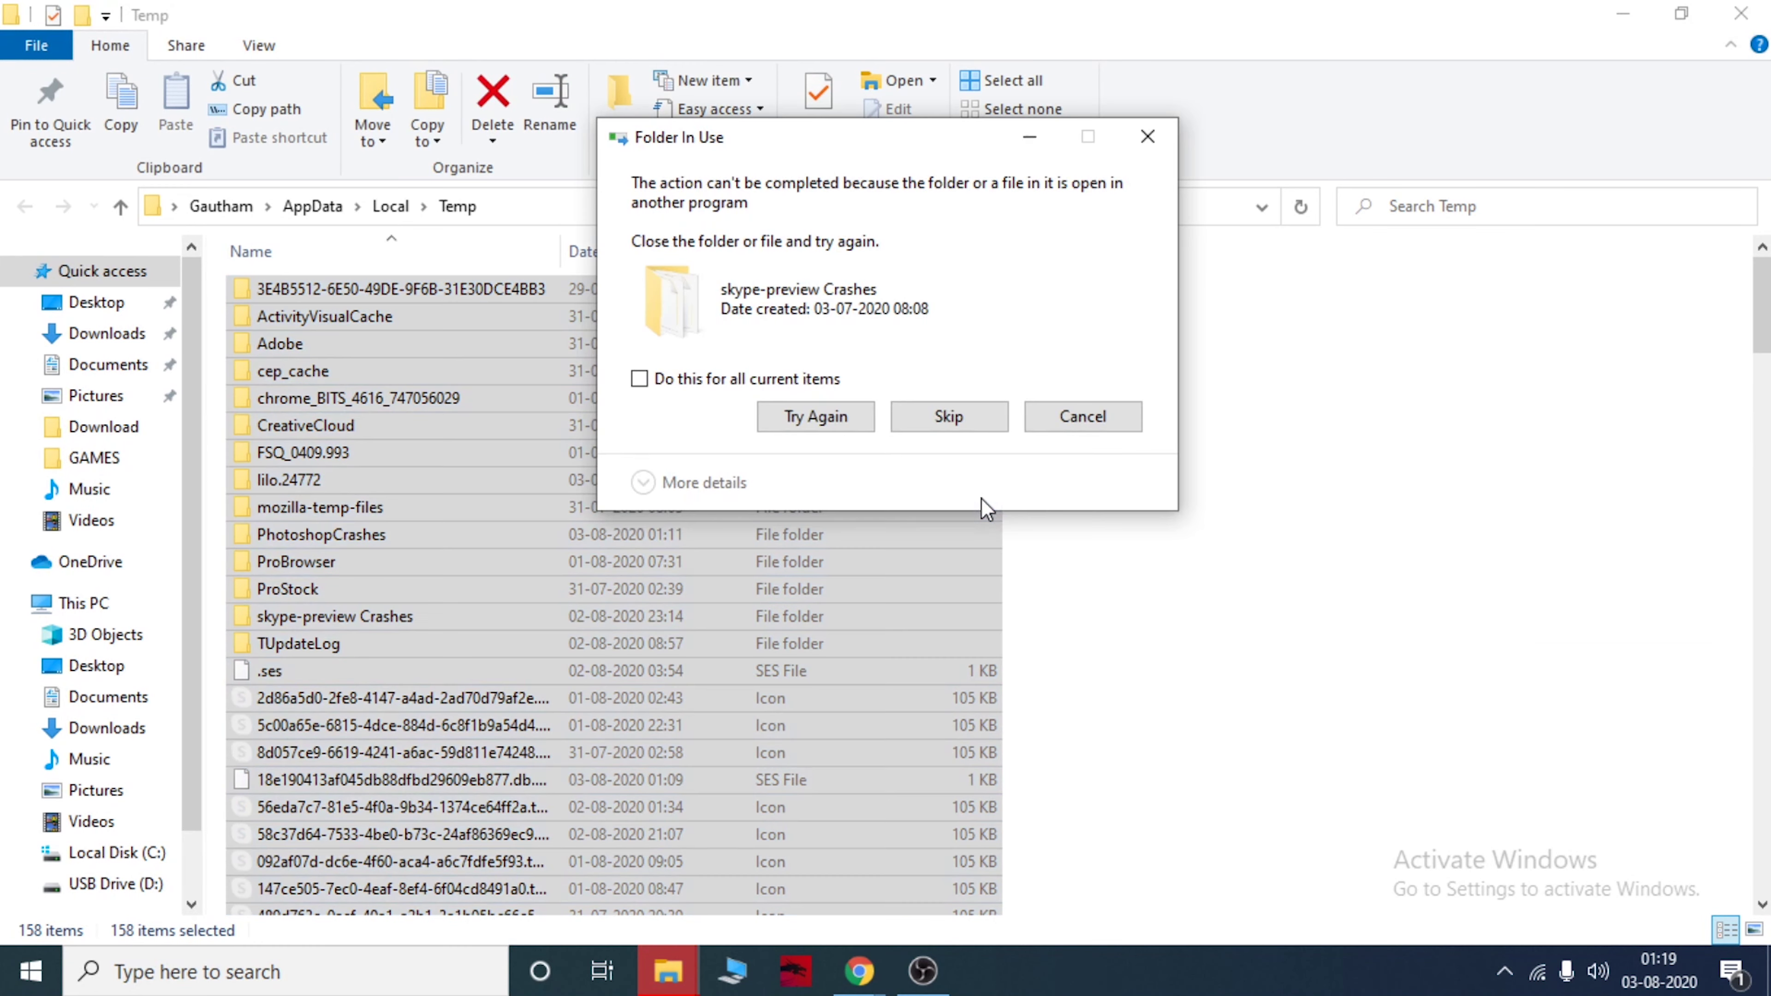
{"action": "left_click", "coordinate": [639, 378]}
{"action": "left_click", "coordinate": [821, 416]}
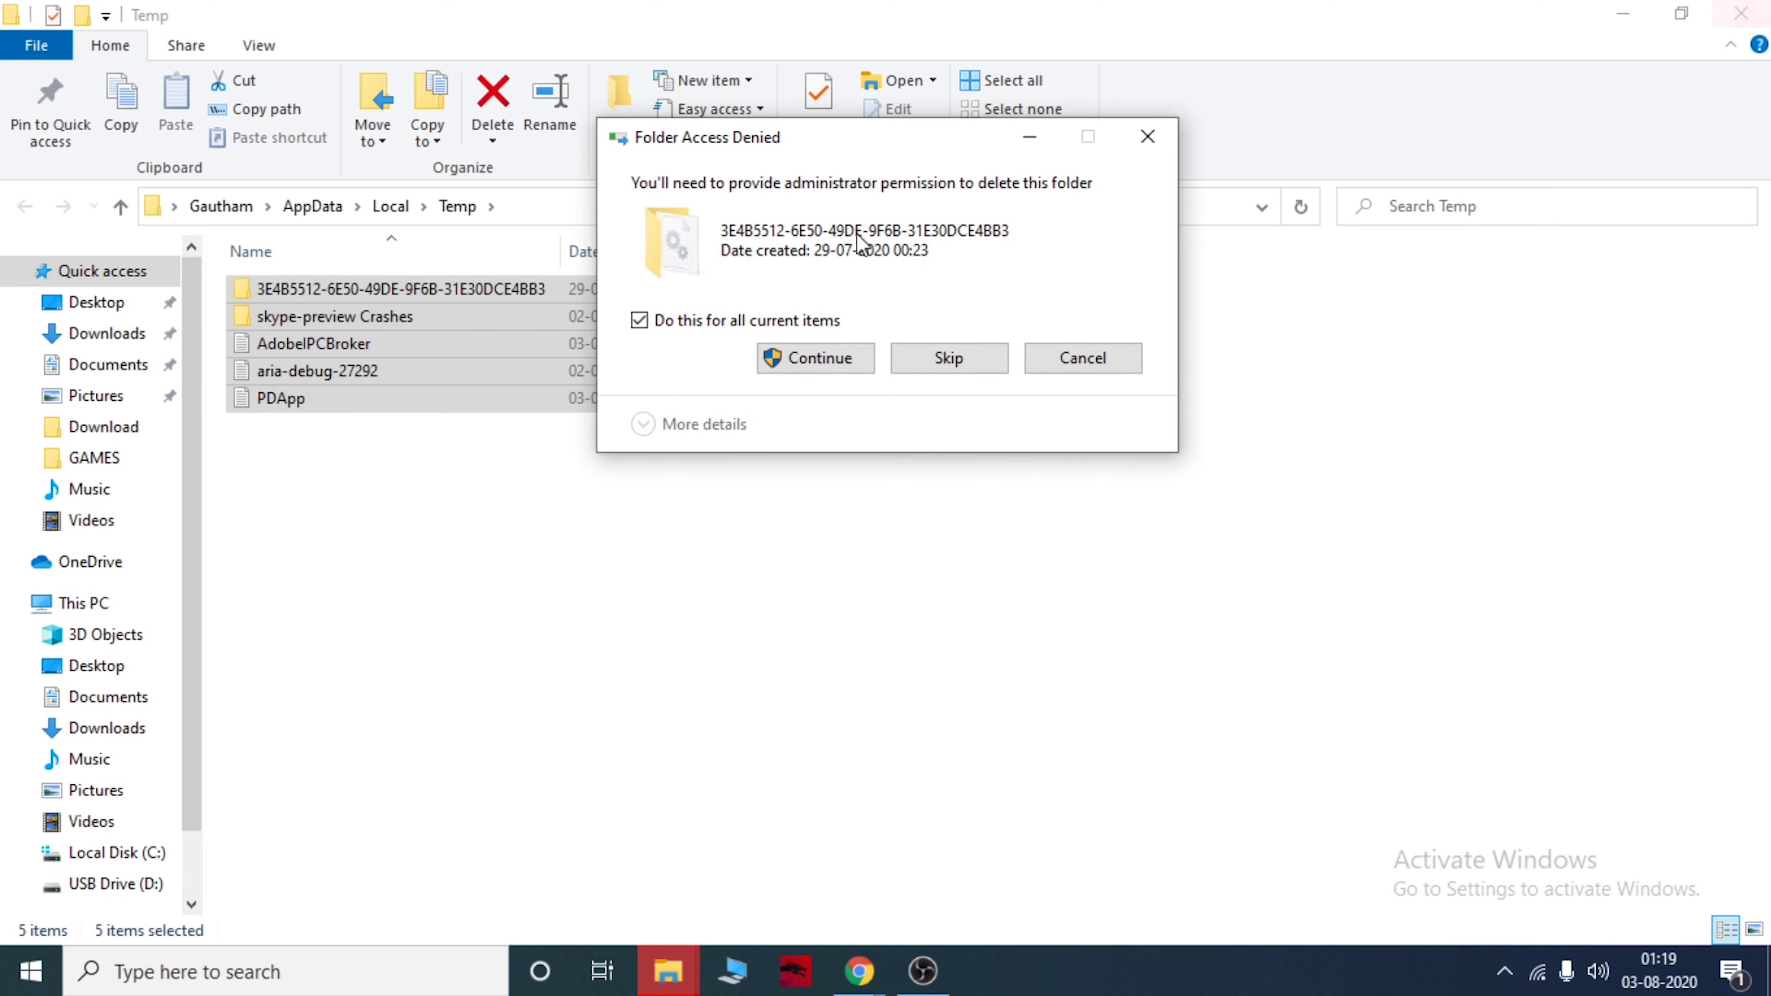
{"action": "left_click", "coordinate": [785, 358]}
{"action": "key", "text": "super+d"}
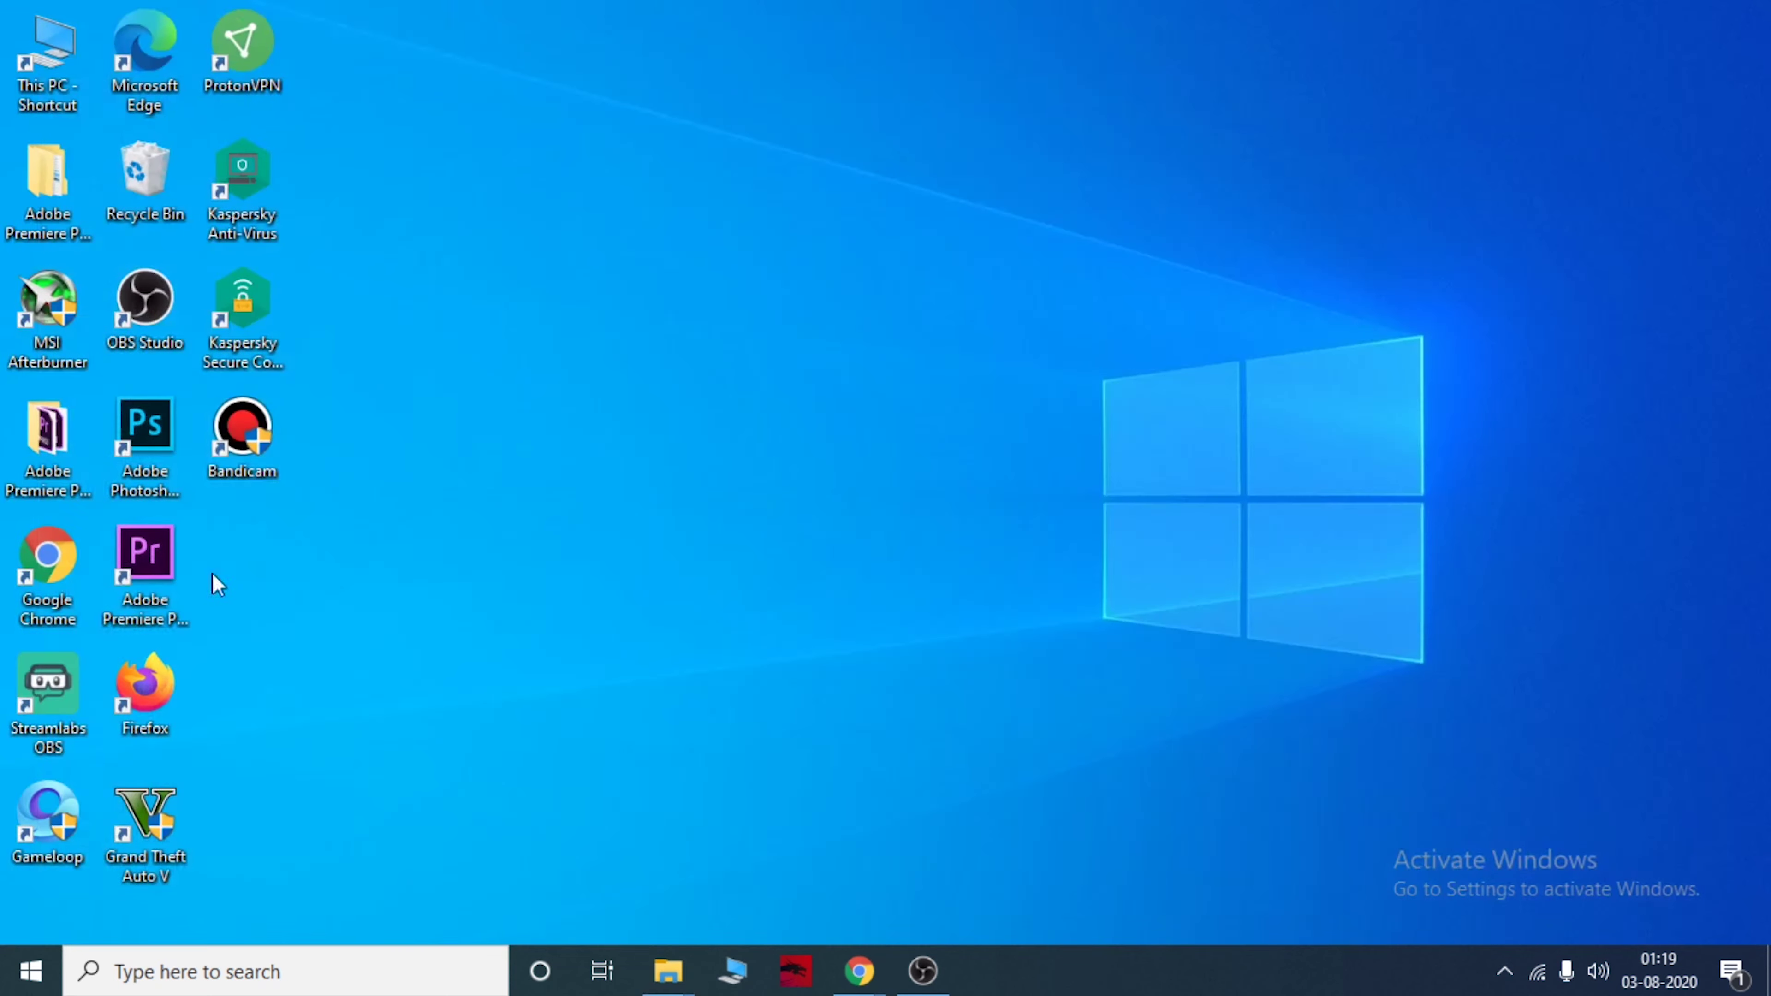
Open the Windows Temp folder by running temp from the Run dialog's command history.
{"action": "key", "text": "super+r"}
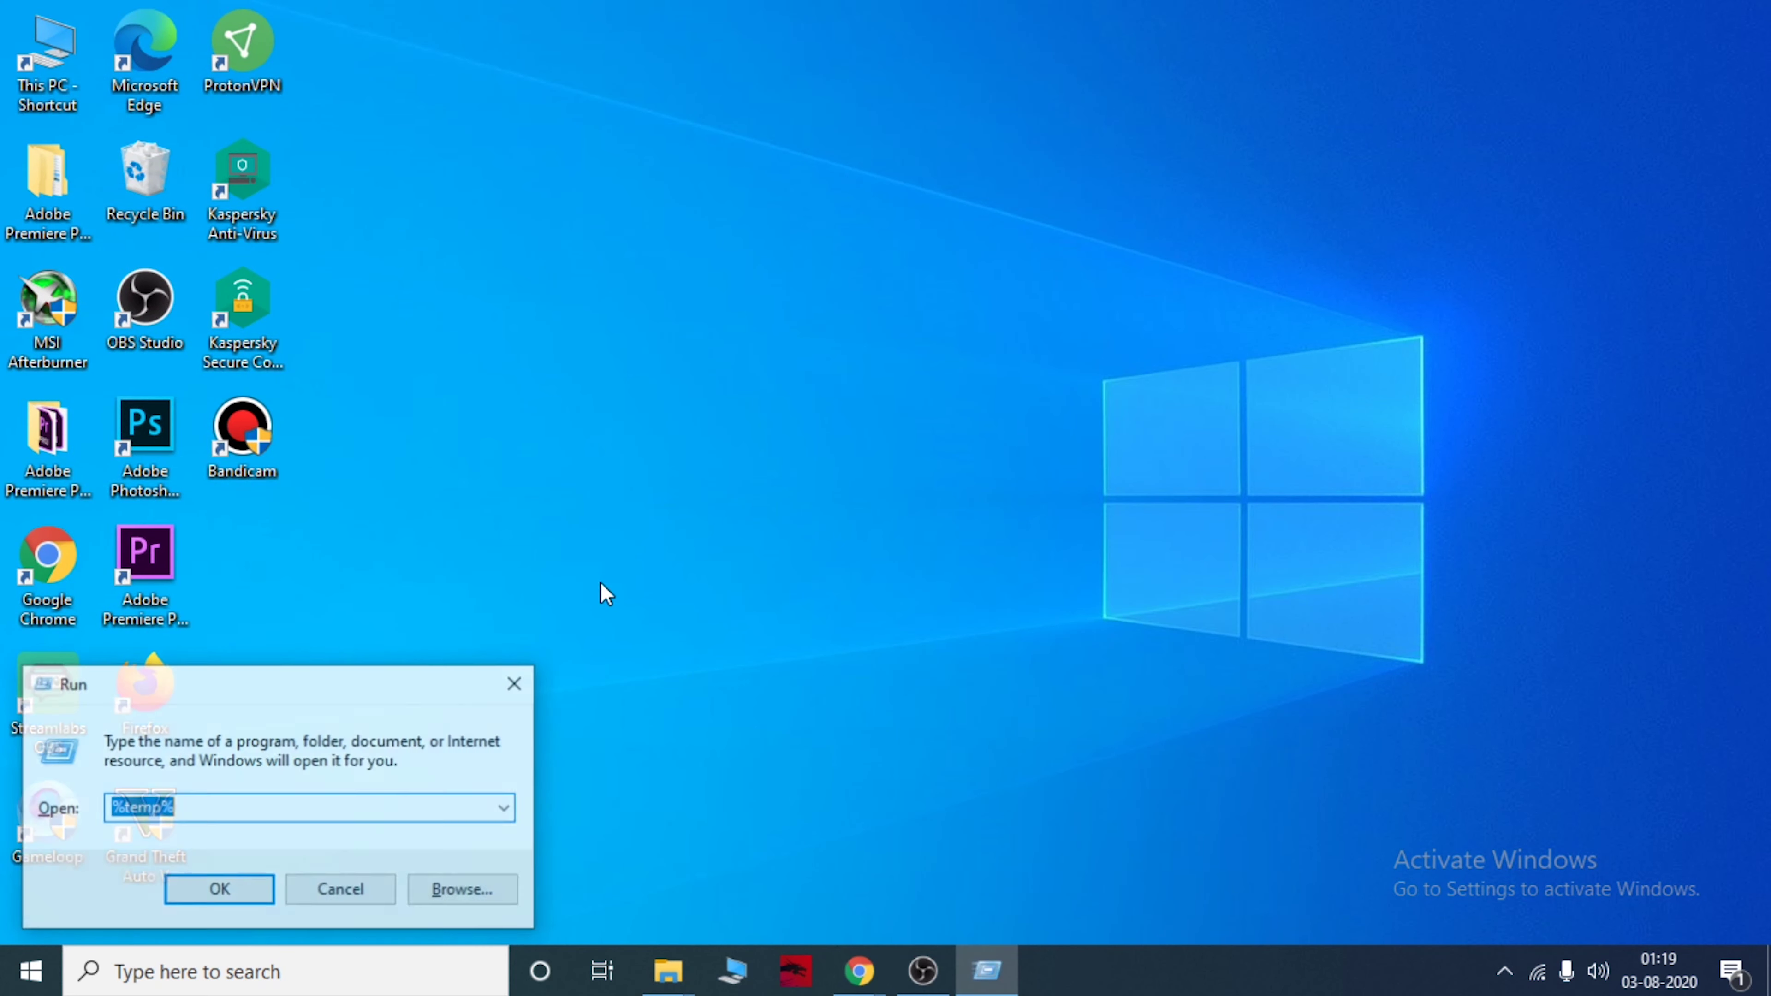
{"action": "left_click", "coordinate": [507, 811]}
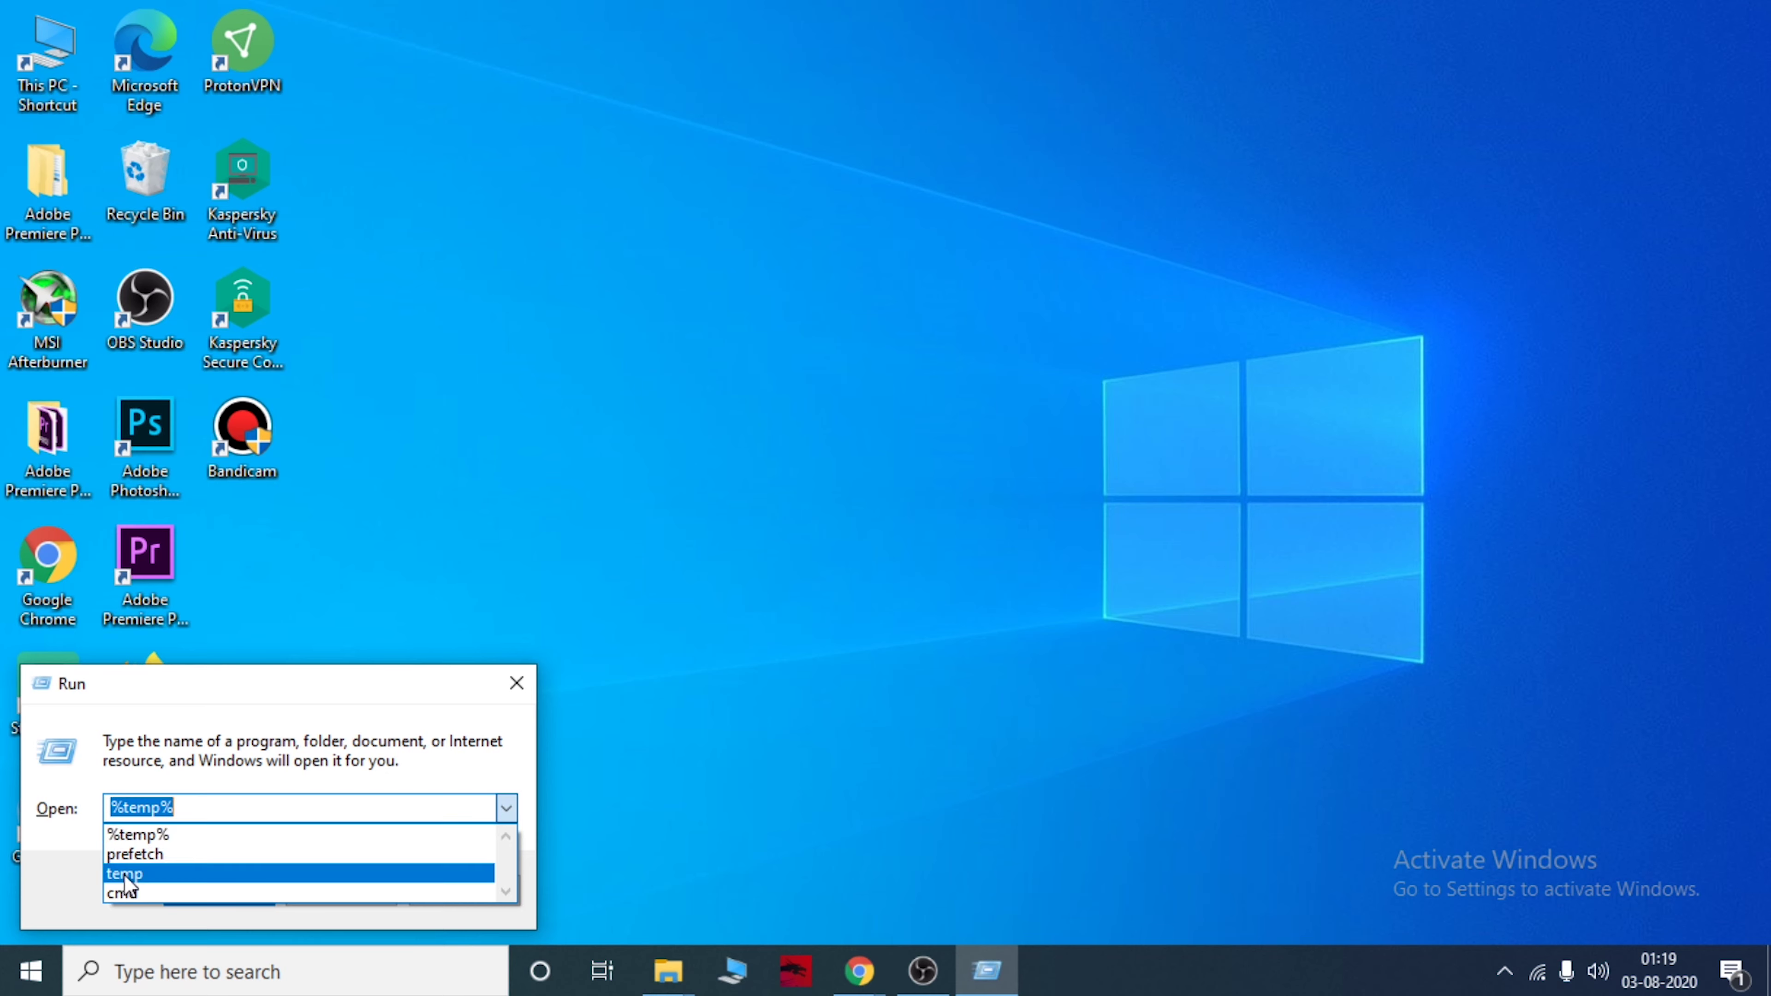
{"action": "left_click", "coordinate": [161, 872]}
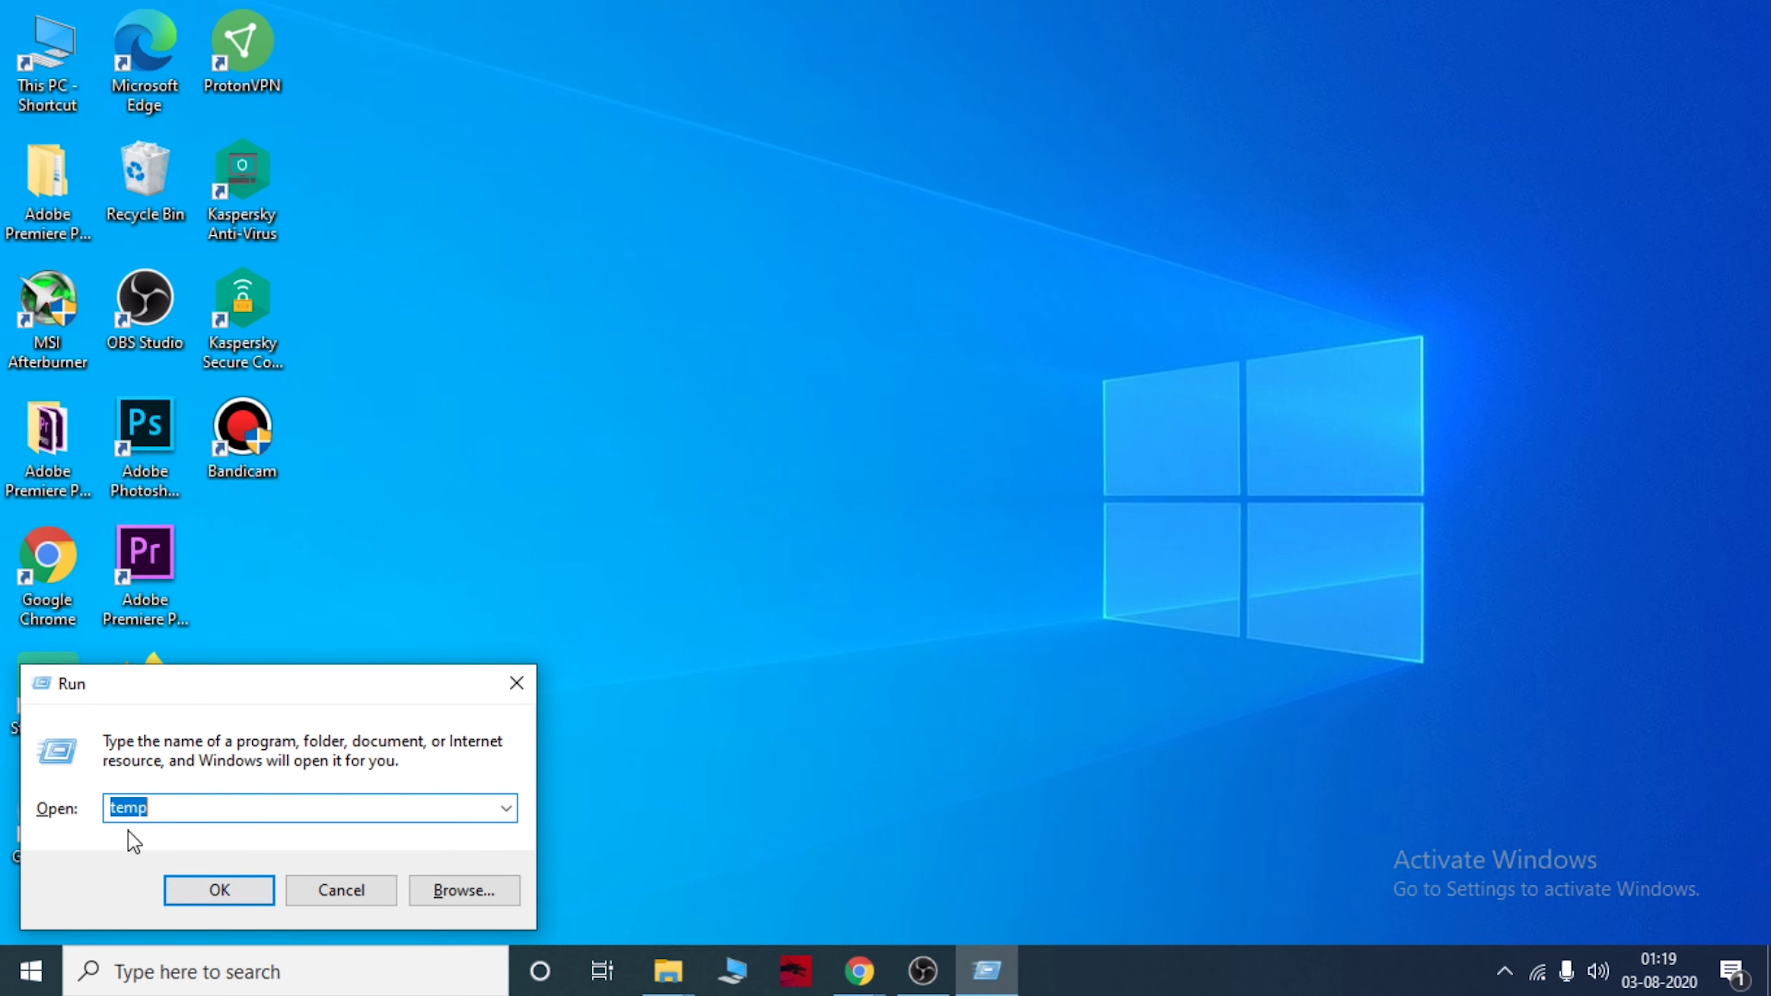
{"action": "left_click", "coordinate": [219, 891]}
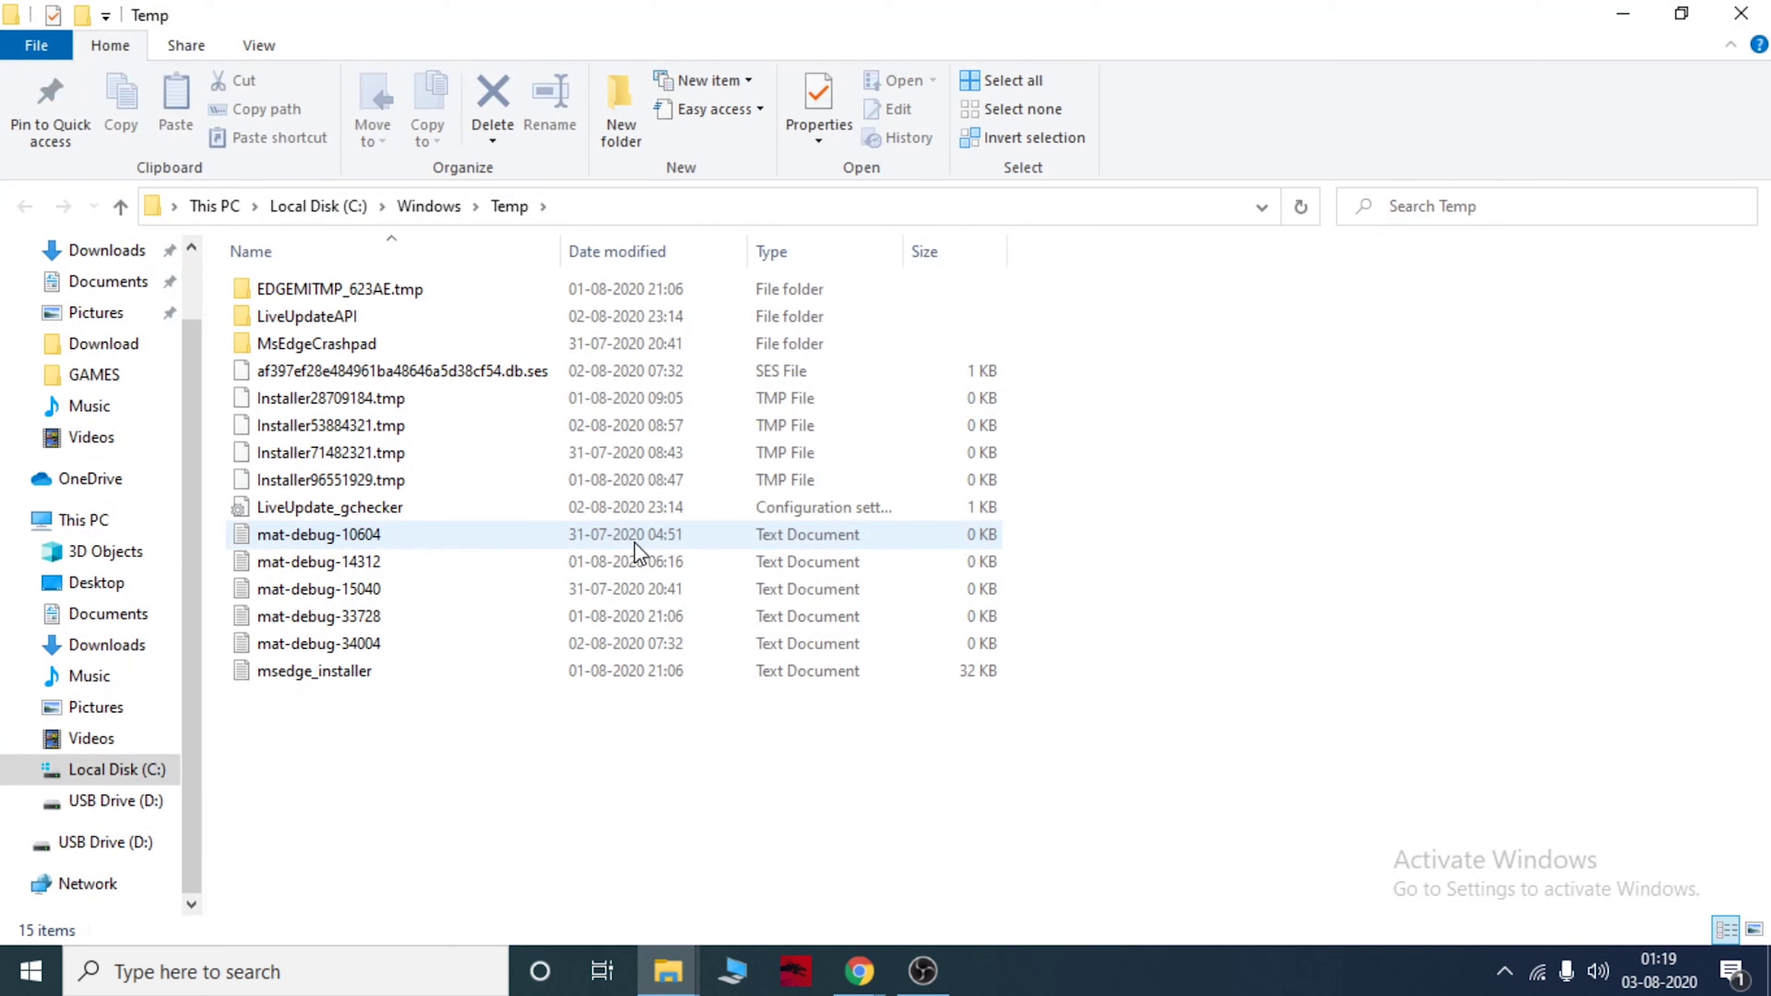
Delete everything in the Windows Temp folder, granting administrator permission for all current items and skipping the file in use, and return to the desktop.
{"action": "key", "text": "ctrl+a"}
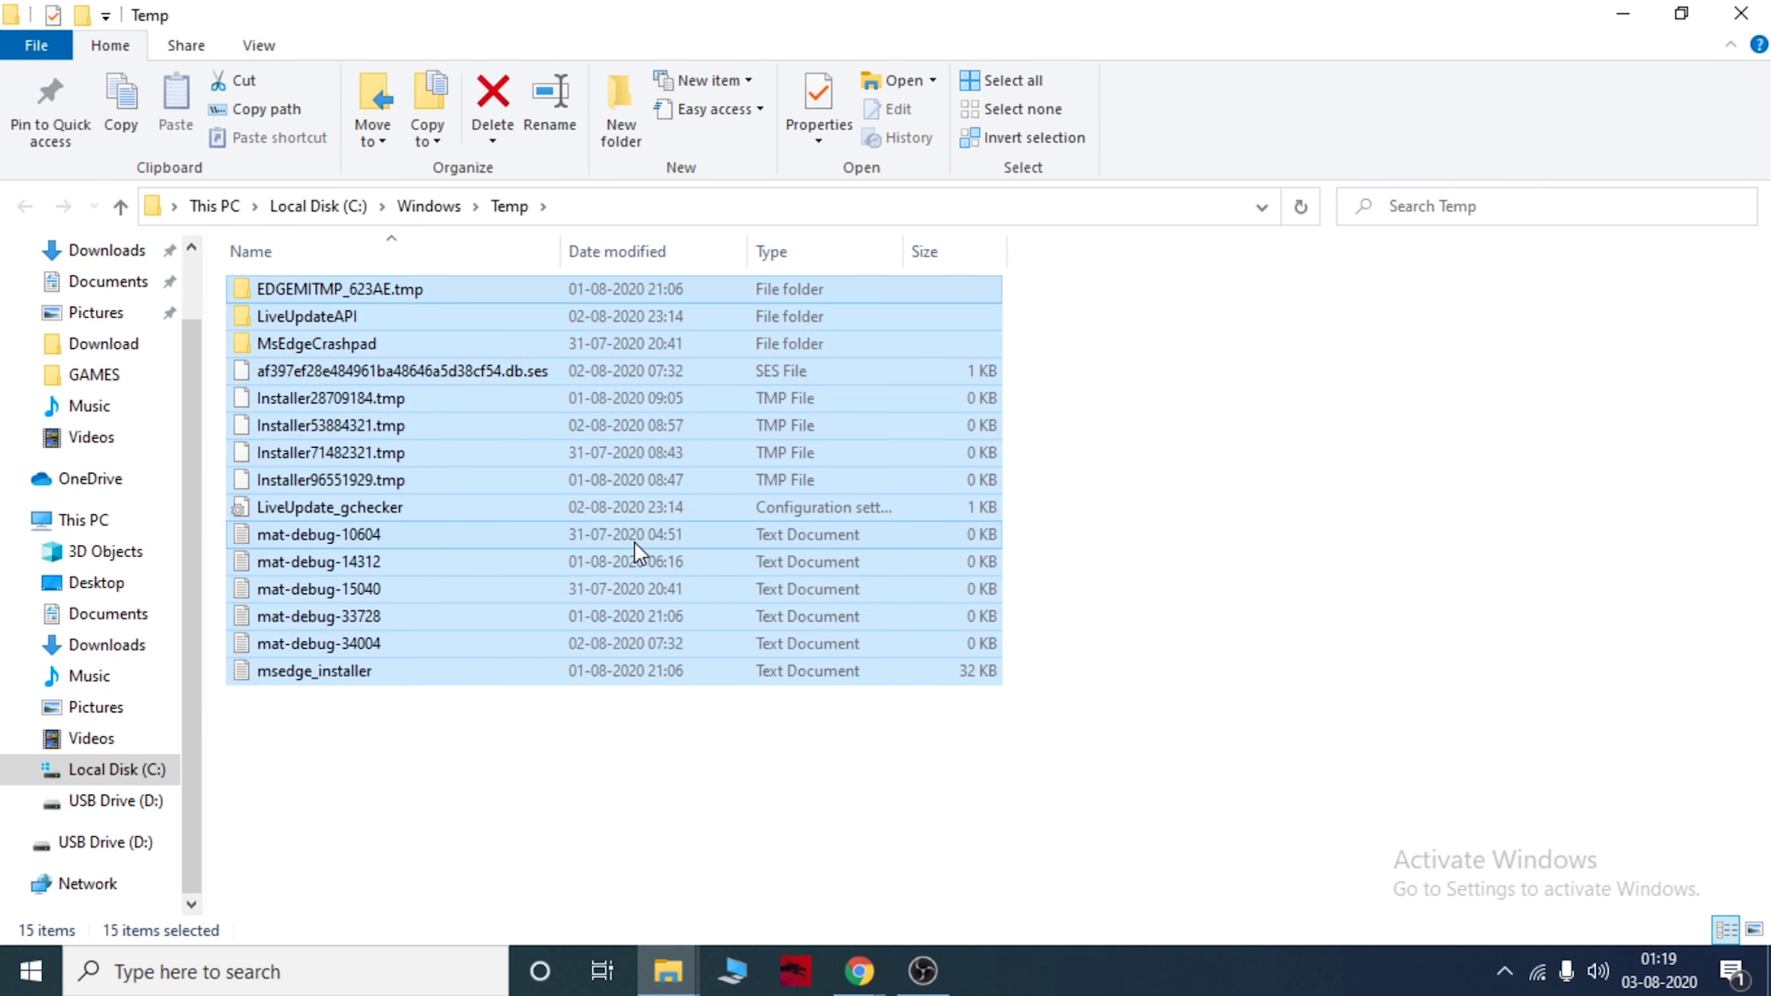
{"action": "key", "text": "Delete"}
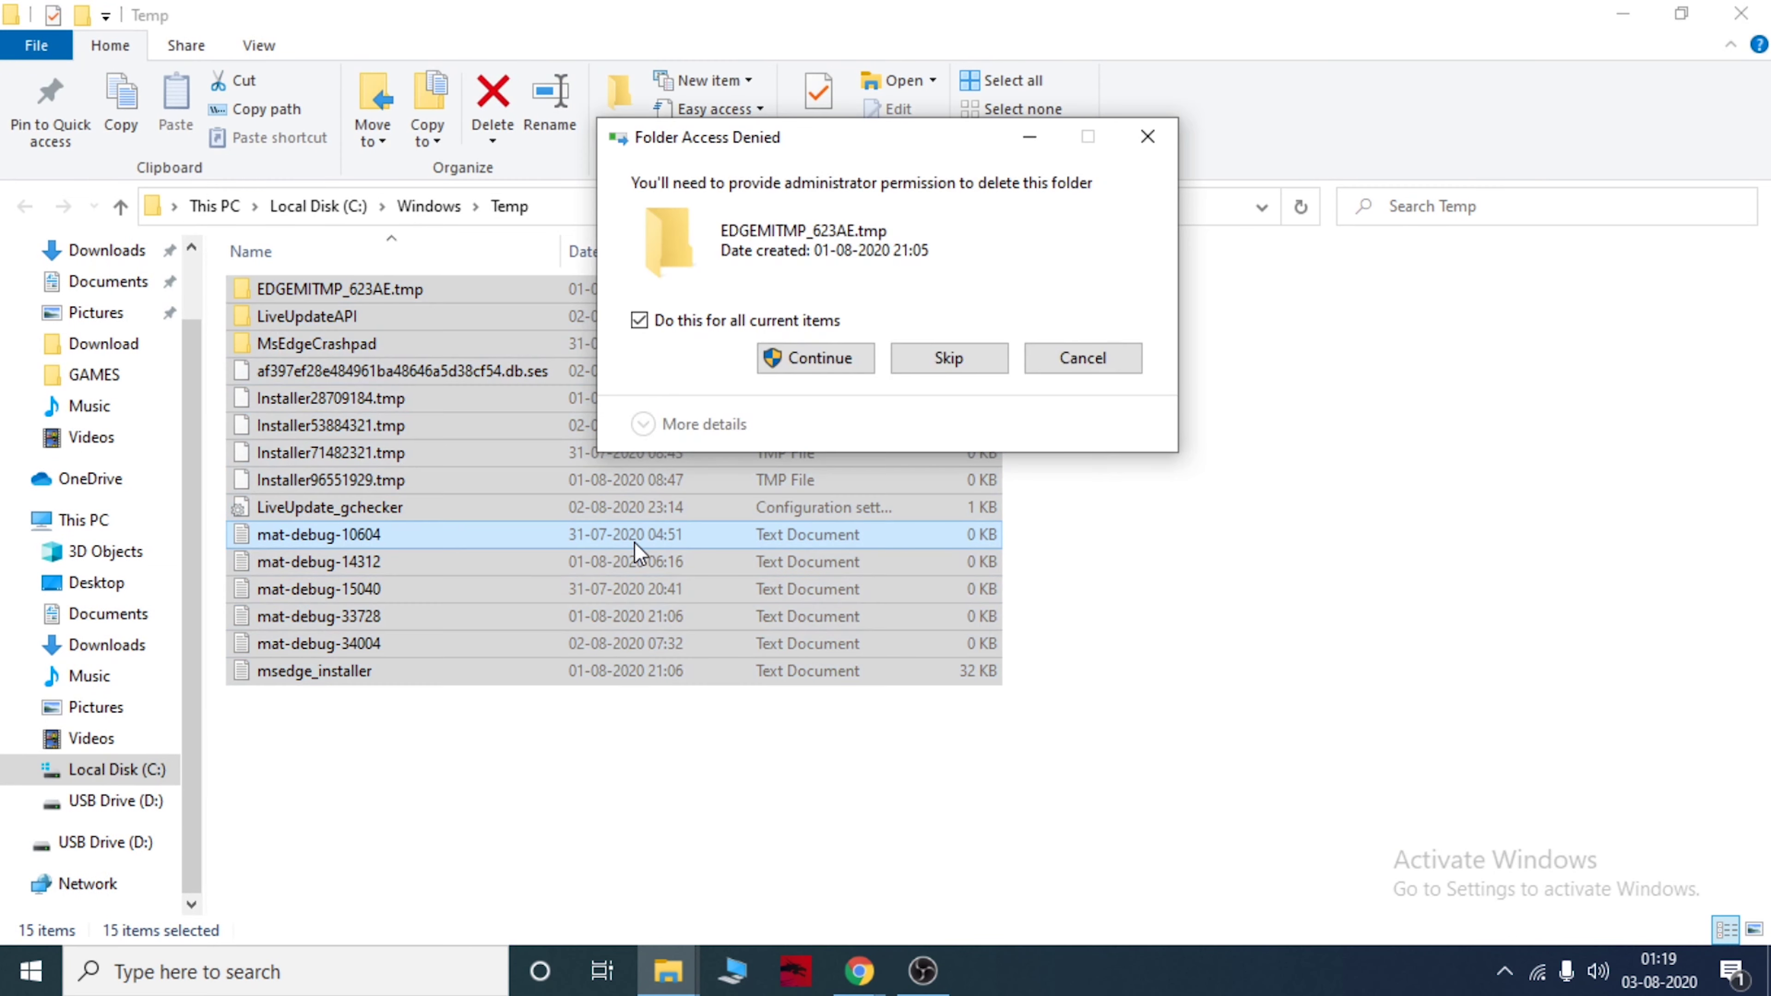
{"action": "left_click", "coordinate": [849, 358]}
{"action": "left_click", "coordinate": [722, 360]}
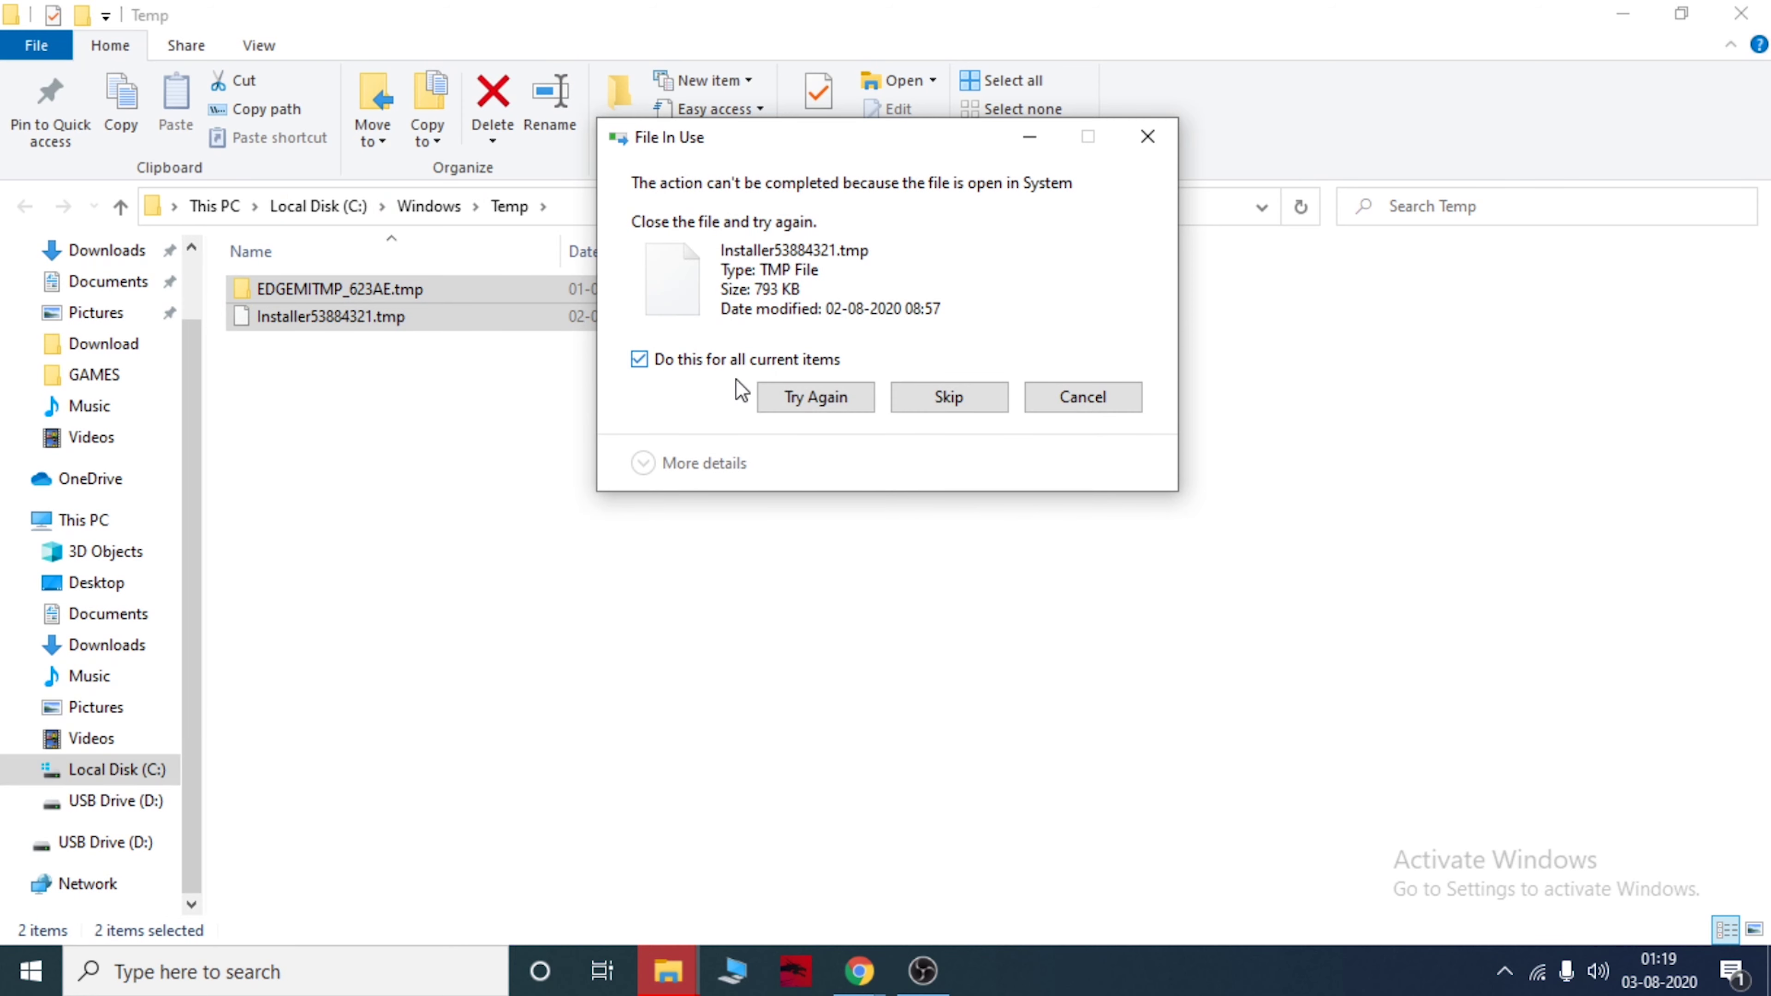
{"action": "left_click", "coordinate": [949, 396]}
{"action": "key", "text": "super+d"}
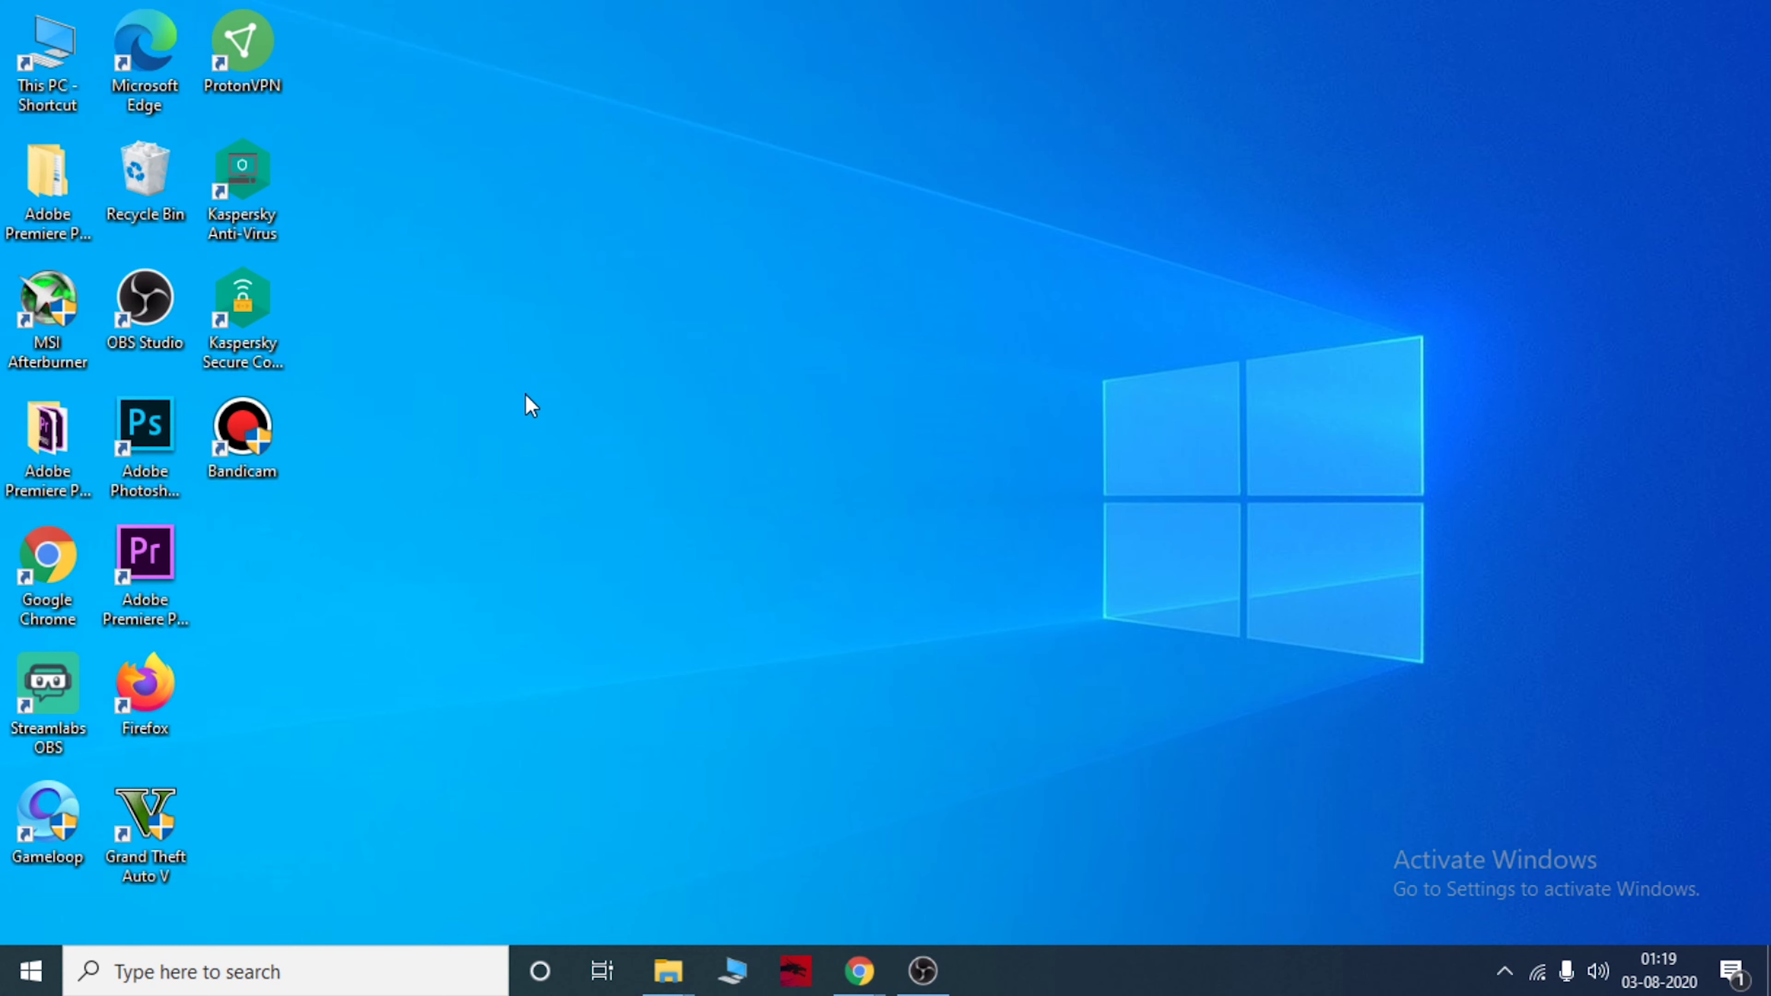
Open the properties of Local Disk (C:) from This PC and start Disk Cleanup for the drive.
{"action": "double_click", "coordinate": [67, 78]}
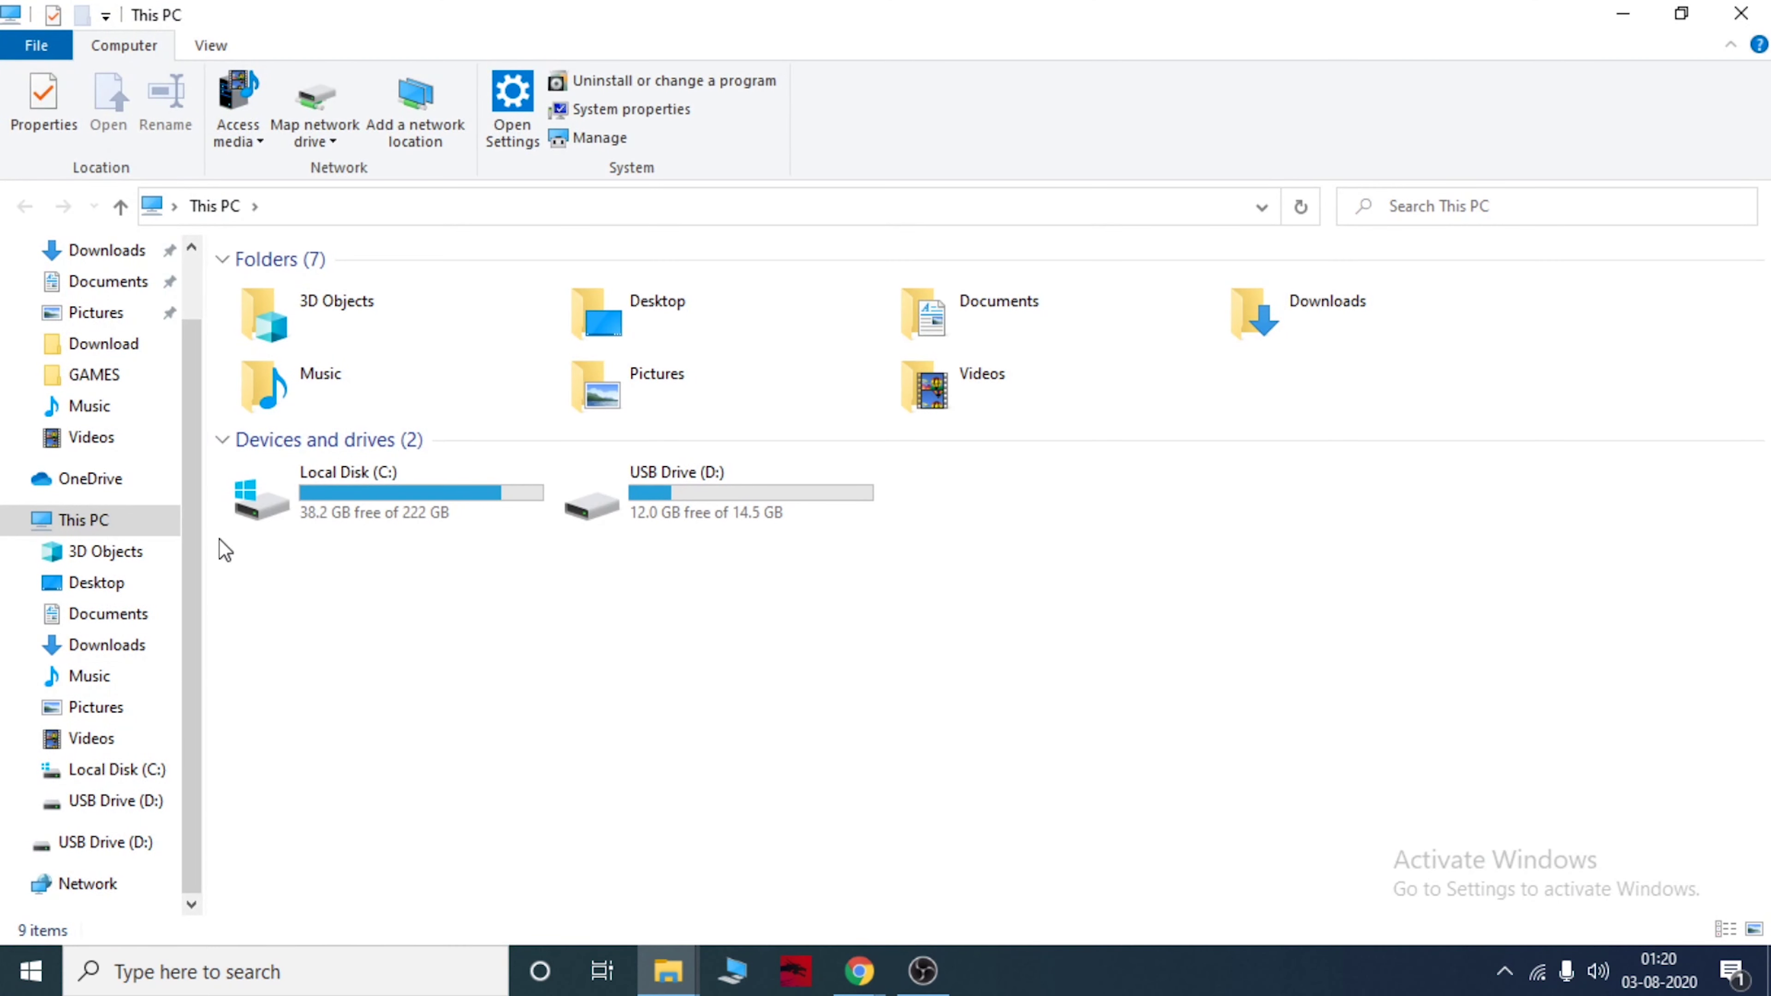
{"action": "left_click", "coordinate": [339, 502]}
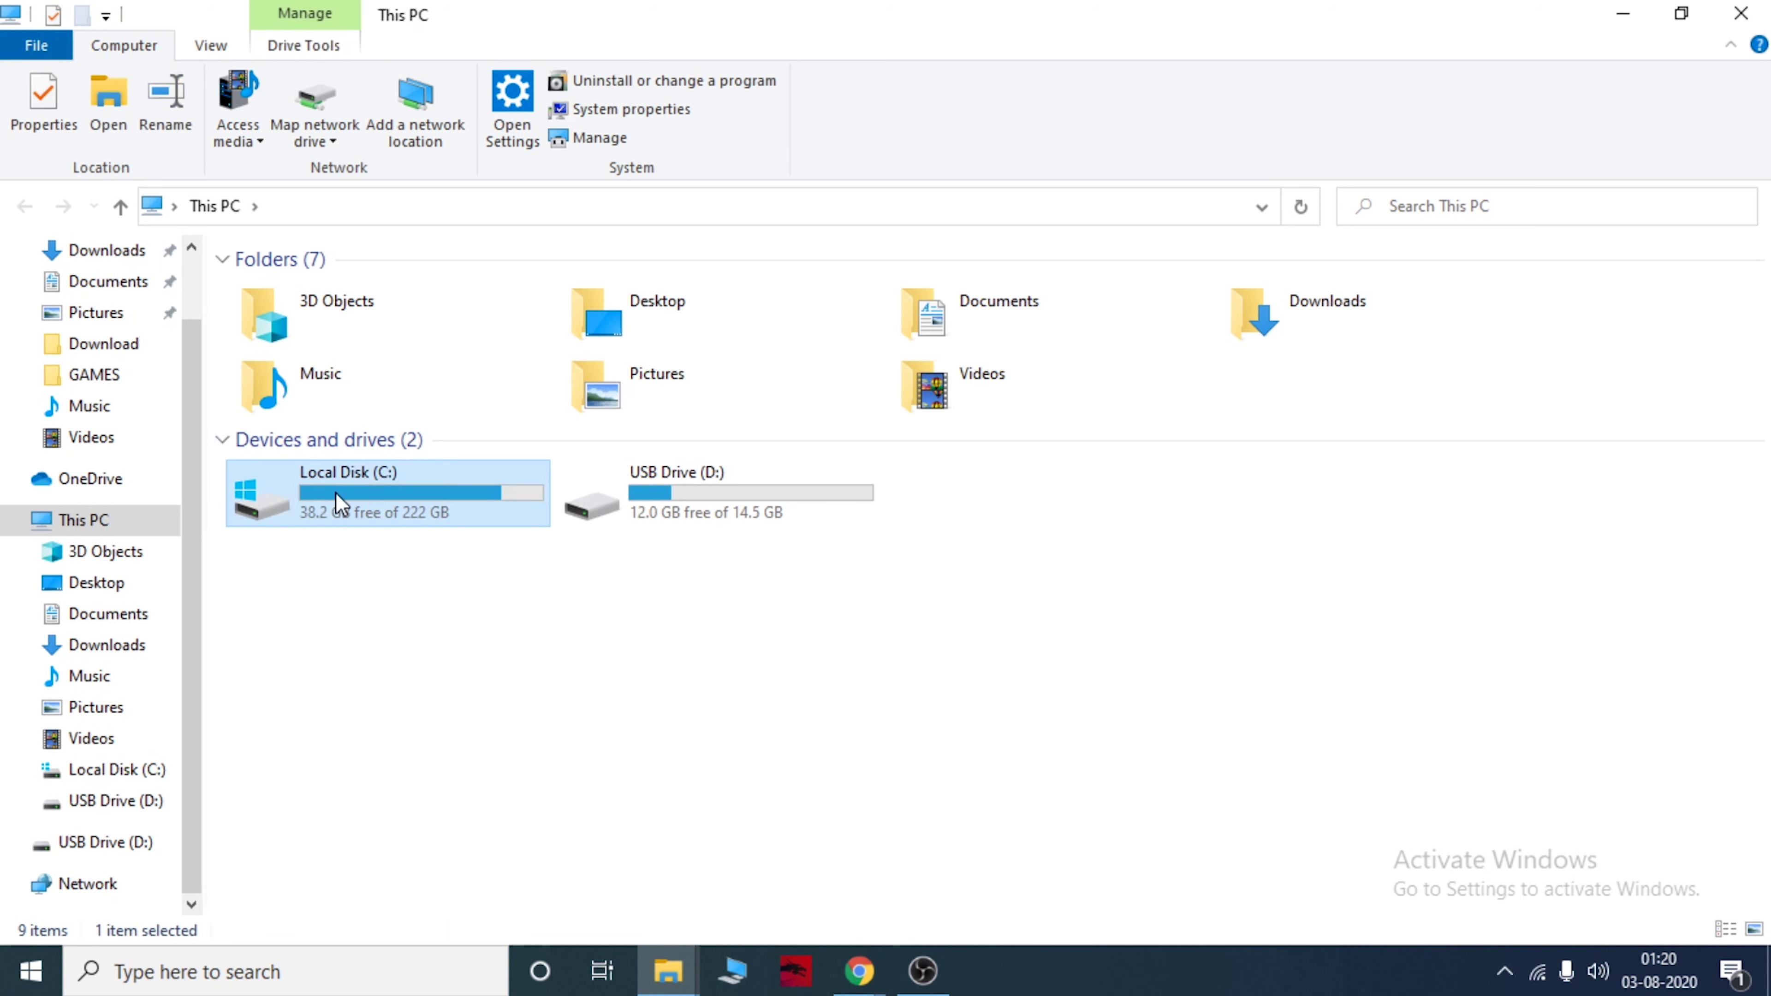
{"action": "right_click", "coordinate": [335, 492]}
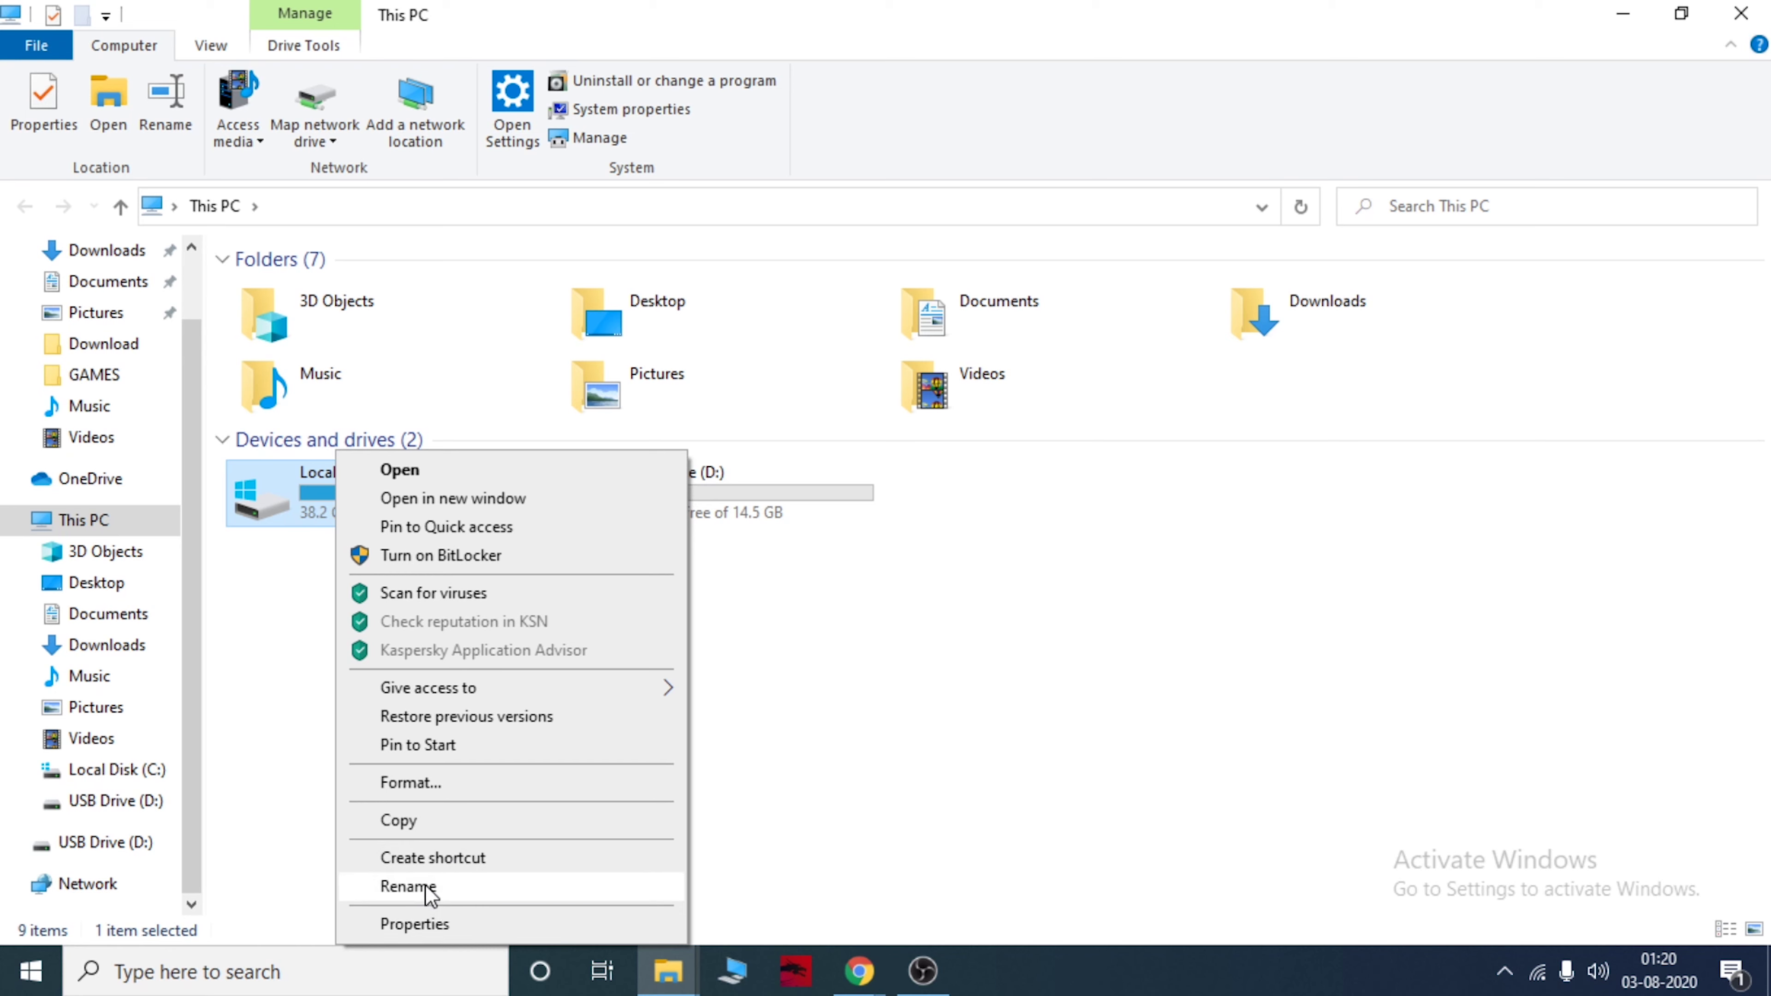
{"action": "left_click", "coordinate": [413, 925]}
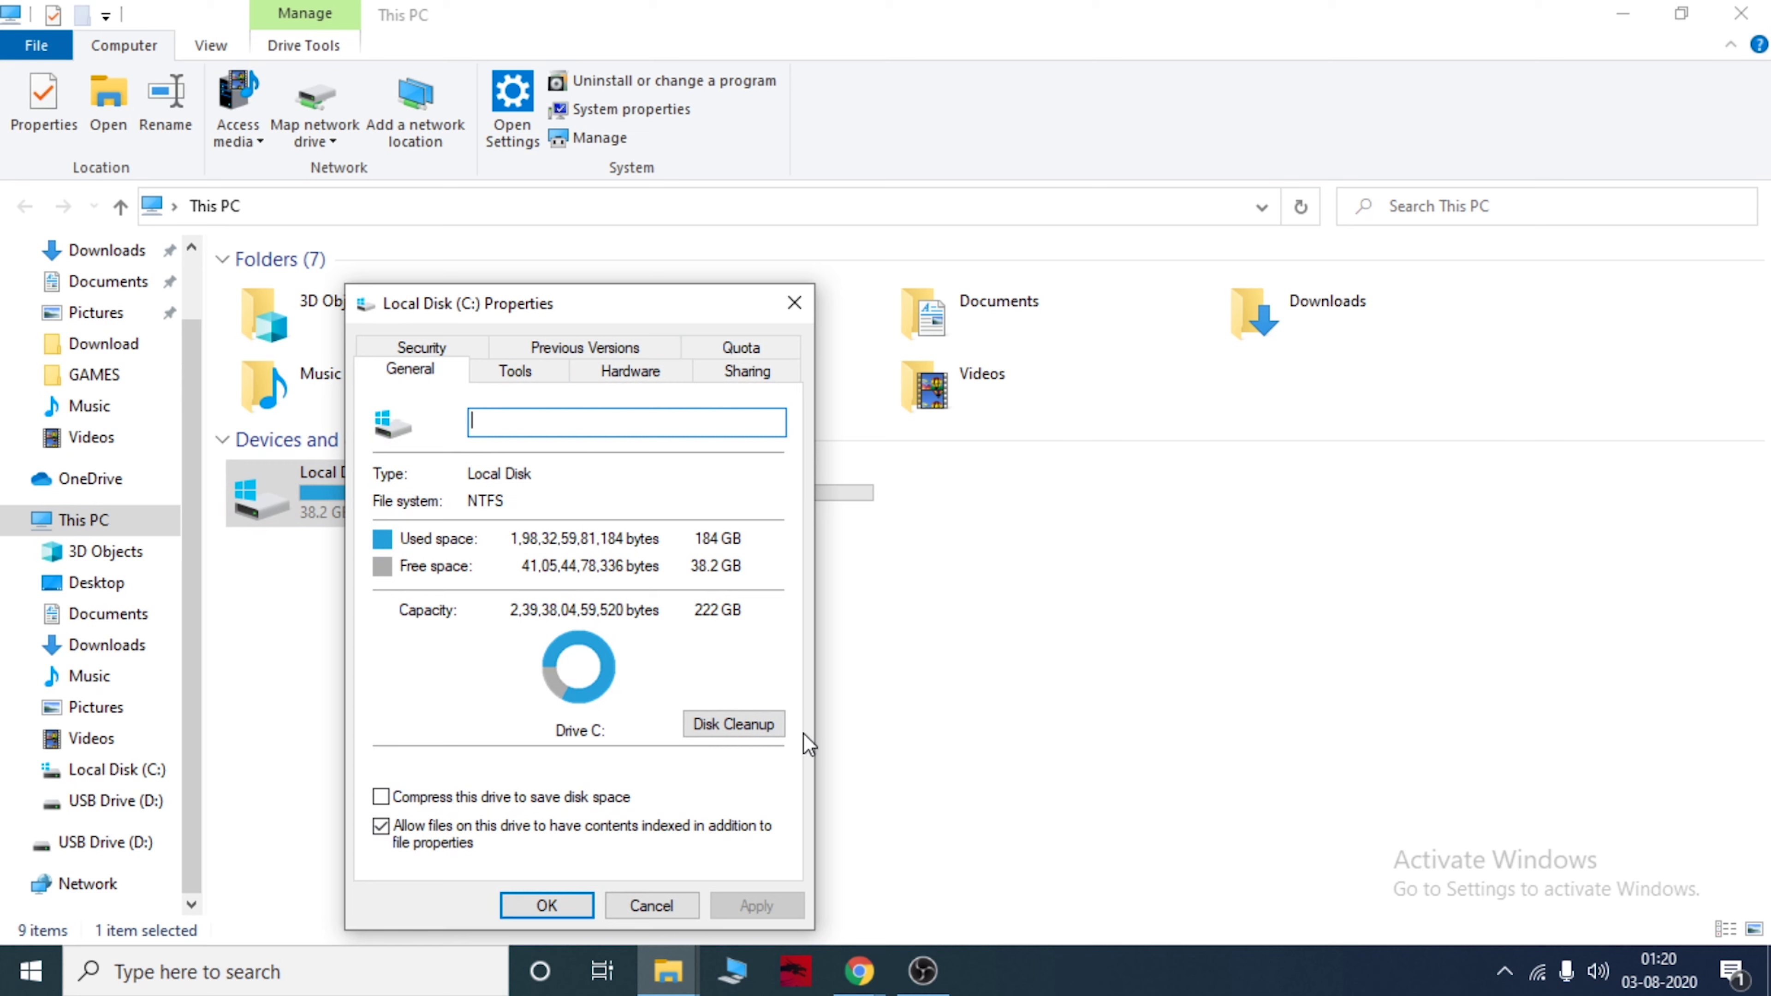
{"action": "left_click", "coordinate": [732, 726]}
Mark Windows error reports, DirectX Shader Cache, Delivery Optimization Files, Temporary files and Recycle Bin for cleanup, leaving Downloads unselected.
{"action": "scroll", "coordinate": [129, 295], "scroll_direction": "down", "scroll_amount": 2}
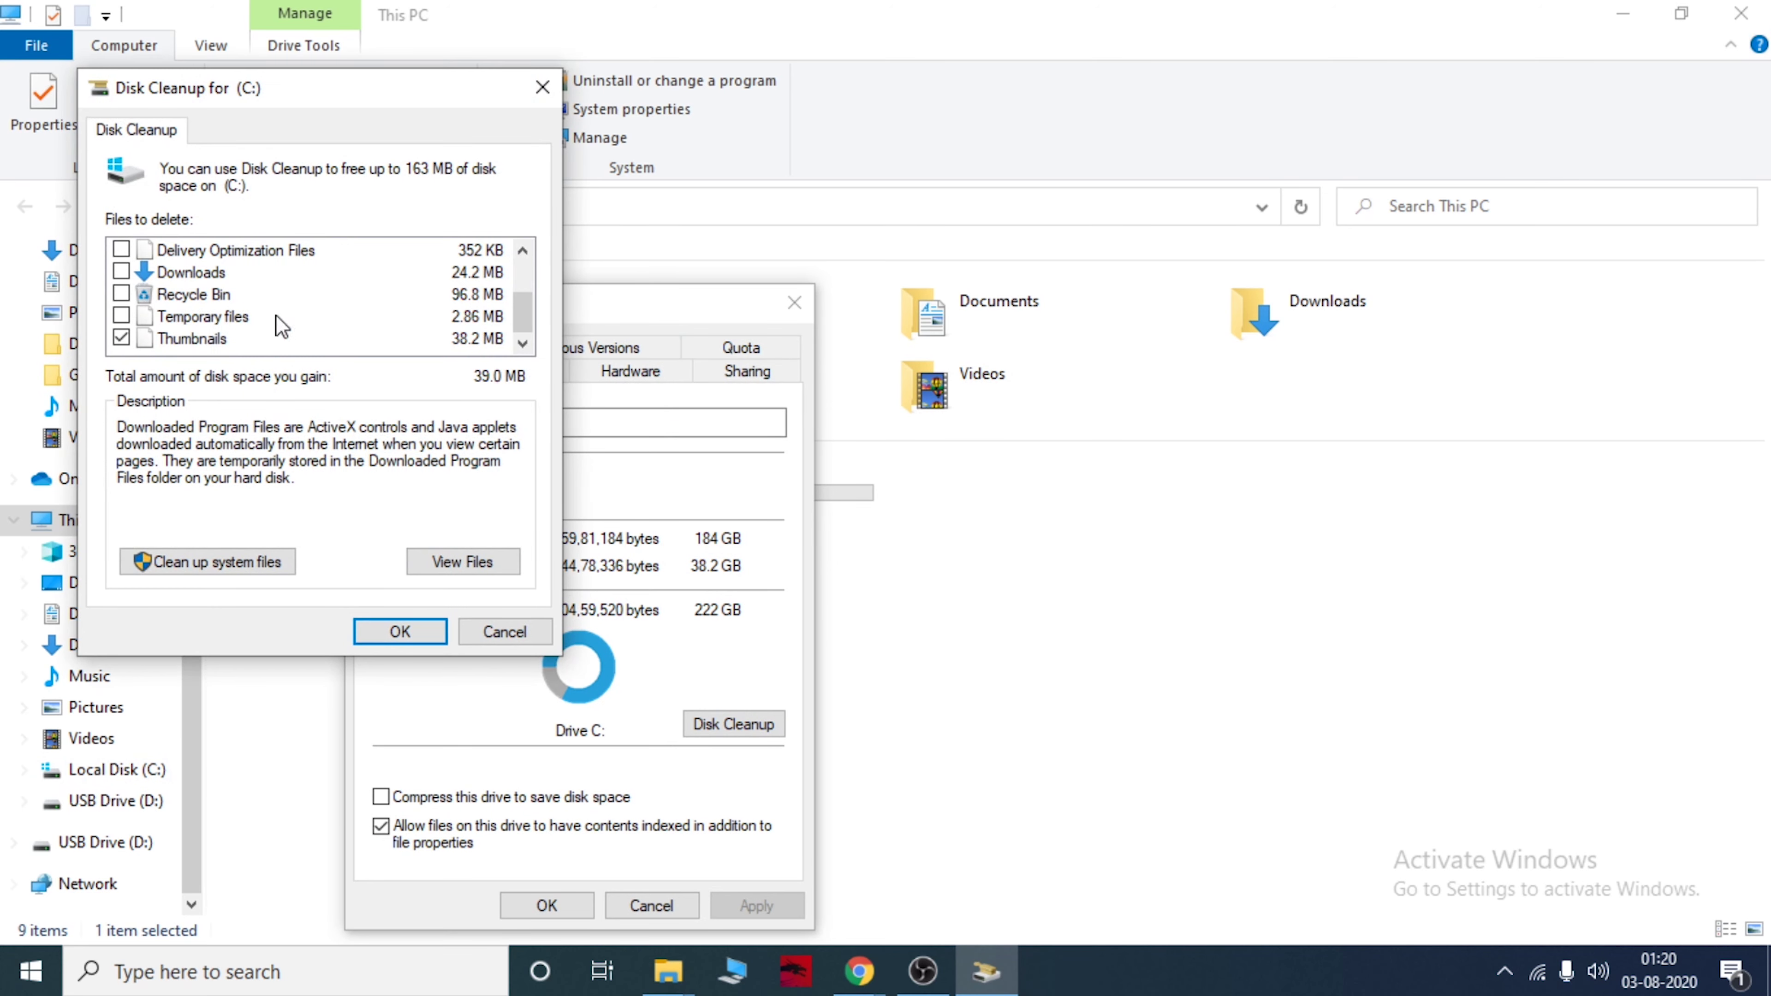
{"action": "scroll", "coordinate": [360, 321], "scroll_direction": "up", "scroll_amount": 2}
{"action": "left_click", "coordinate": [121, 295]}
{"action": "left_click", "coordinate": [121, 317]}
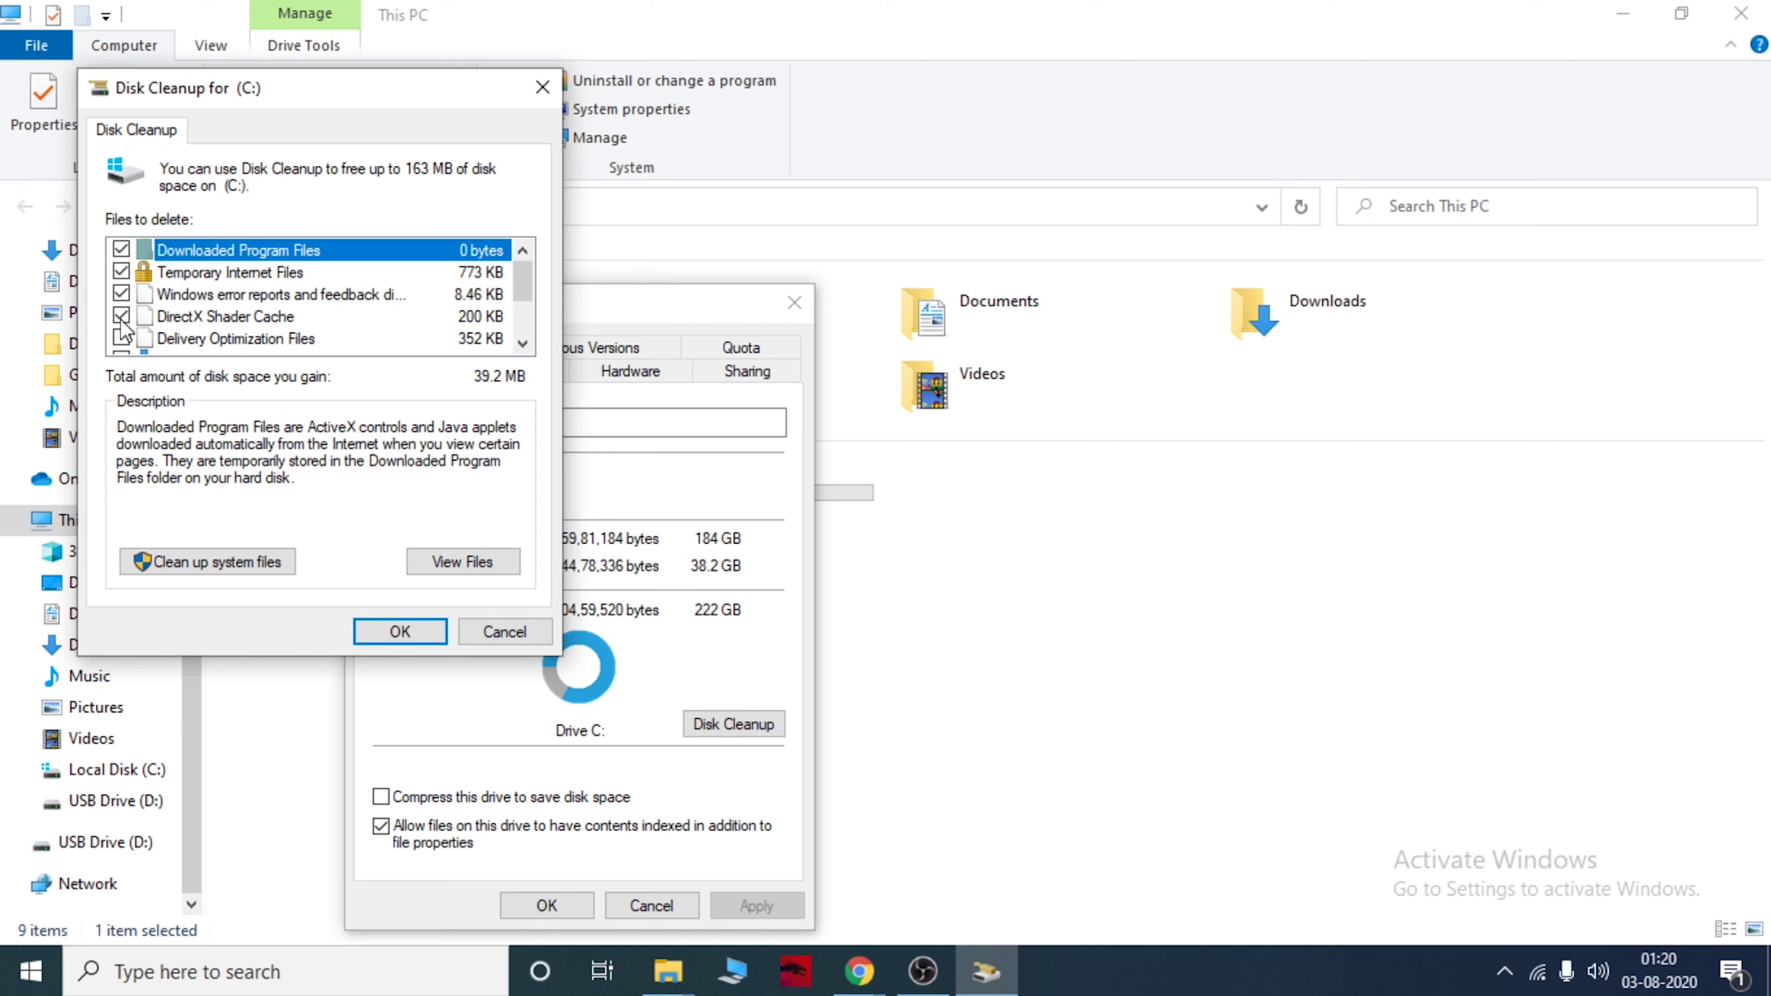
{"action": "left_click", "coordinate": [122, 339]}
{"action": "scroll", "coordinate": [127, 321], "scroll_direction": "down", "scroll_amount": 2}
{"action": "left_click", "coordinate": [122, 317]}
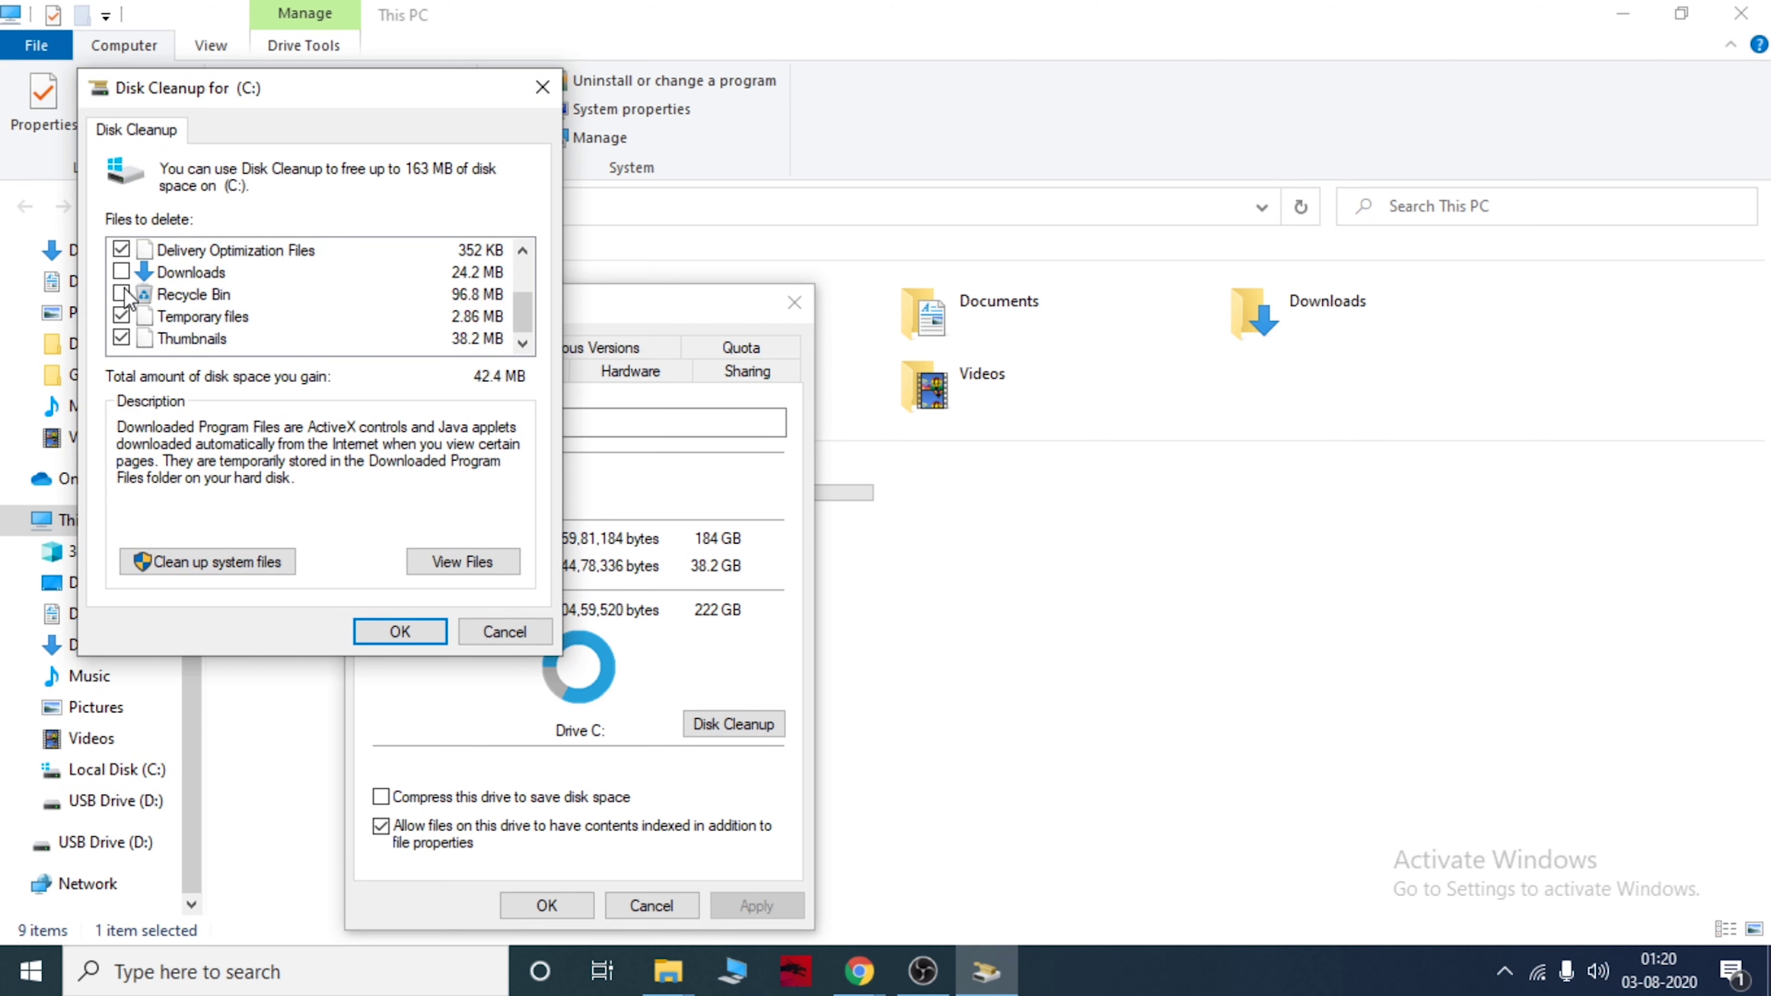
{"action": "left_click", "coordinate": [122, 294]}
{"action": "scroll", "coordinate": [136, 290], "scroll_direction": "up", "scroll_amount": 2}
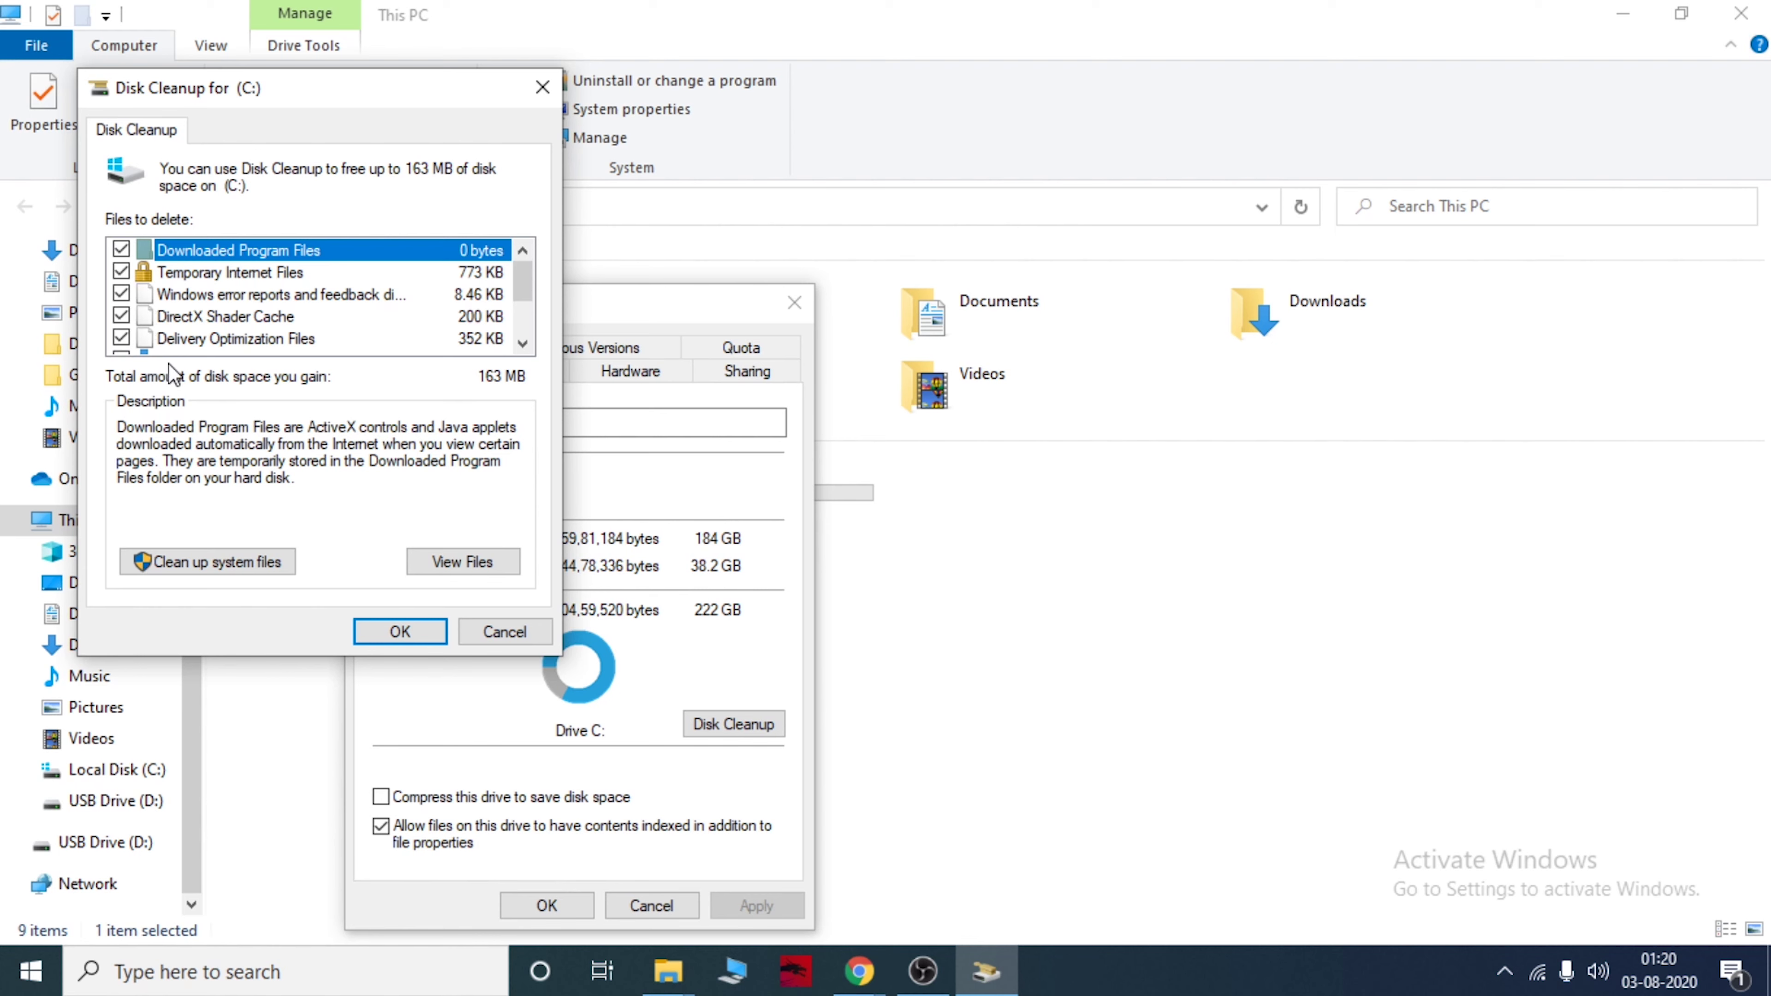
{"action": "scroll", "coordinate": [194, 337], "scroll_direction": "down", "scroll_amount": 2}
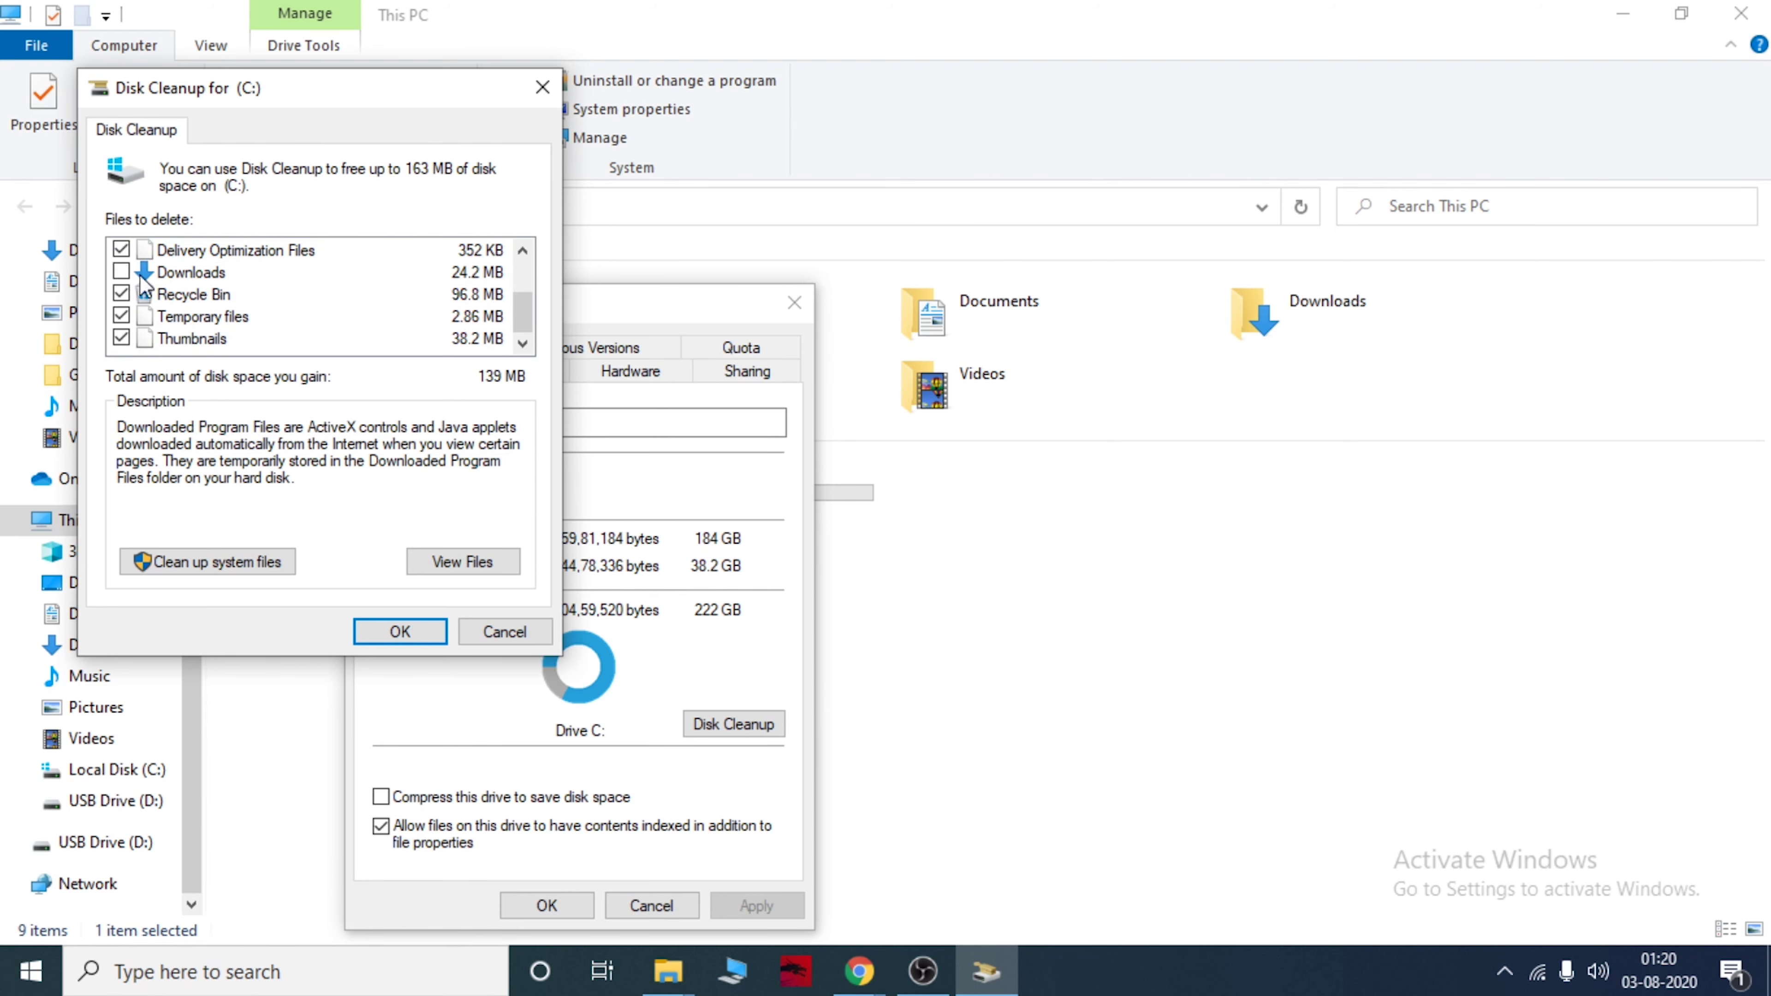
{"action": "scroll", "coordinate": [256, 327], "scroll_direction": "up", "scroll_amount": 2}
{"action": "scroll", "coordinate": [256, 327], "scroll_direction": "down", "scroll_amount": 2}
Run the cleanup and confirm the deletion, close the drive properties, and grant administrator permission for all current items.
{"action": "left_click", "coordinate": [394, 639]}
{"action": "left_click", "coordinate": [915, 501]}
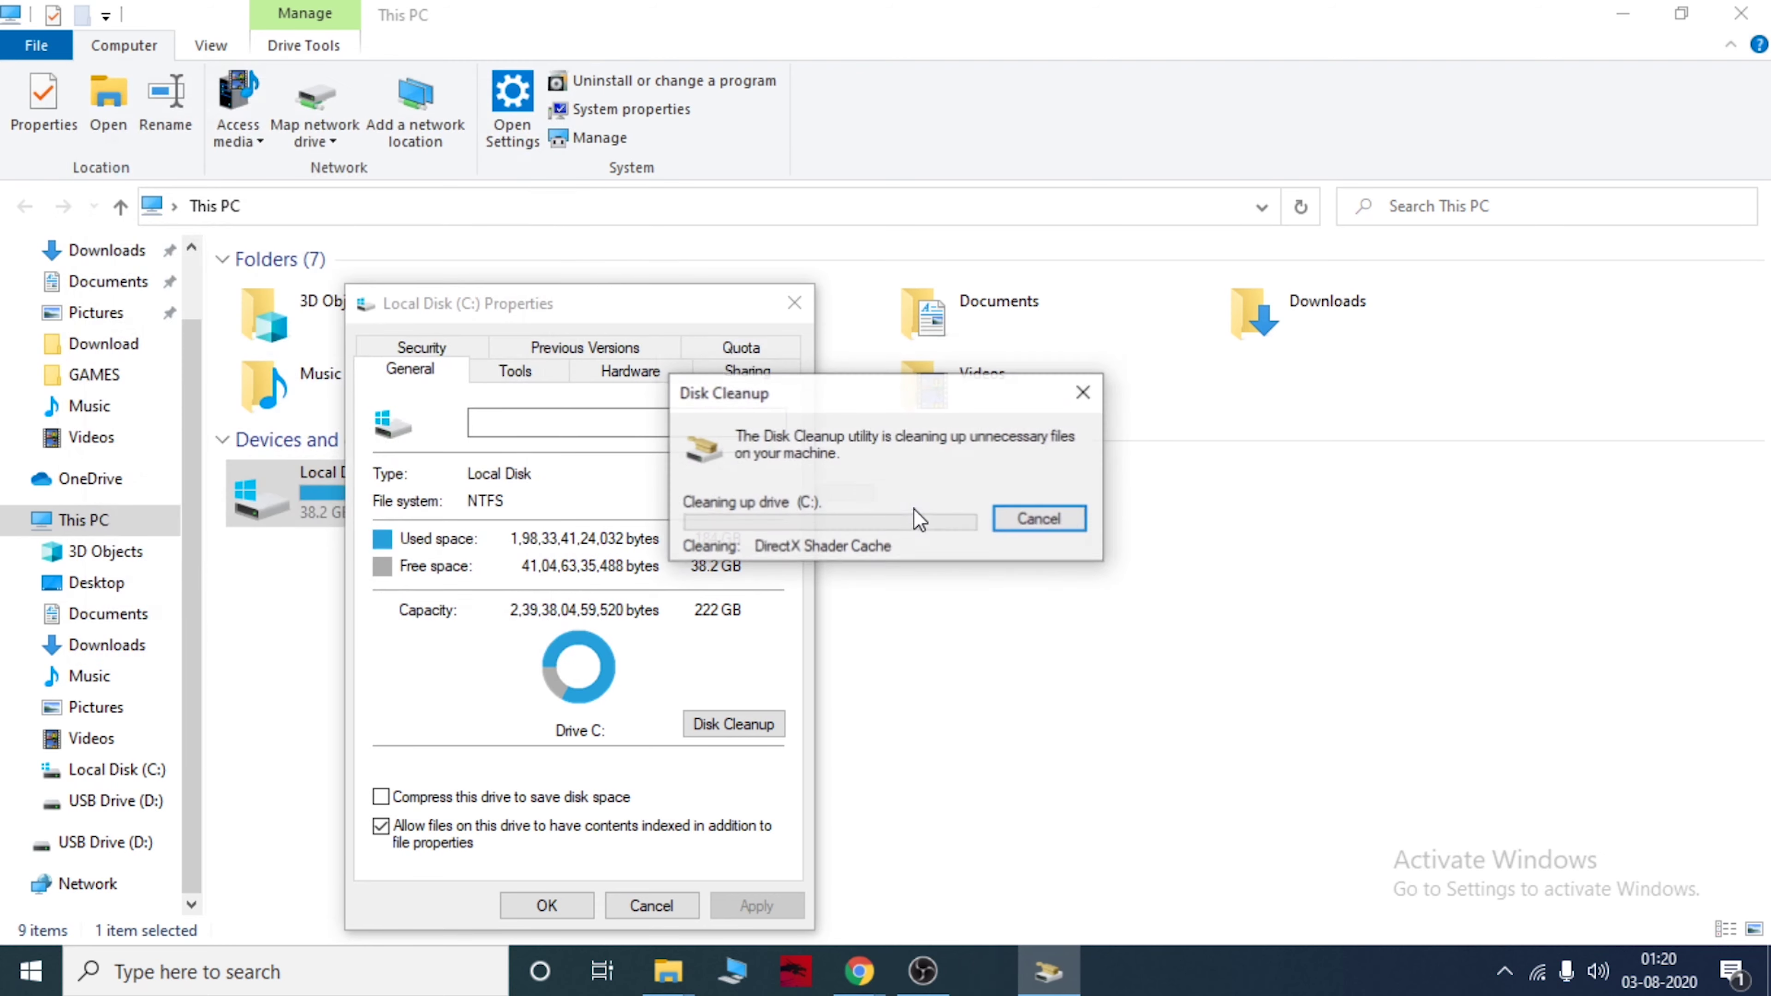
{"action": "left_click", "coordinate": [794, 303]}
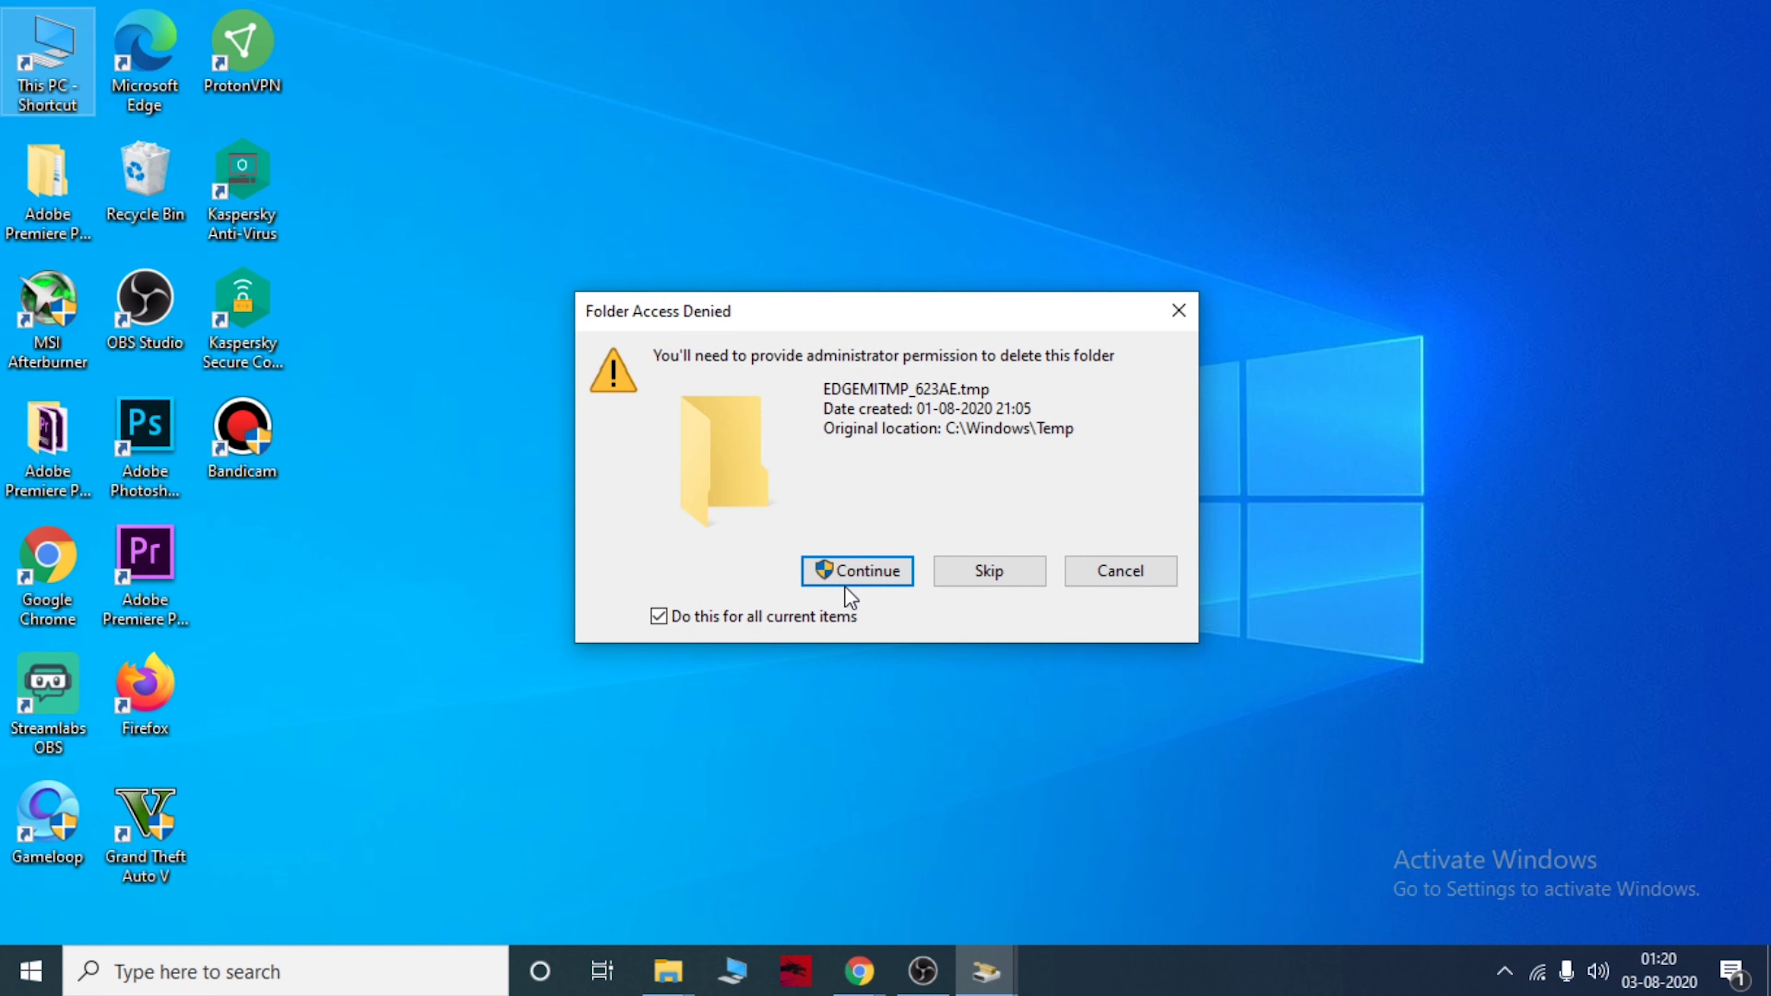
{"action": "left_click", "coordinate": [843, 572]}
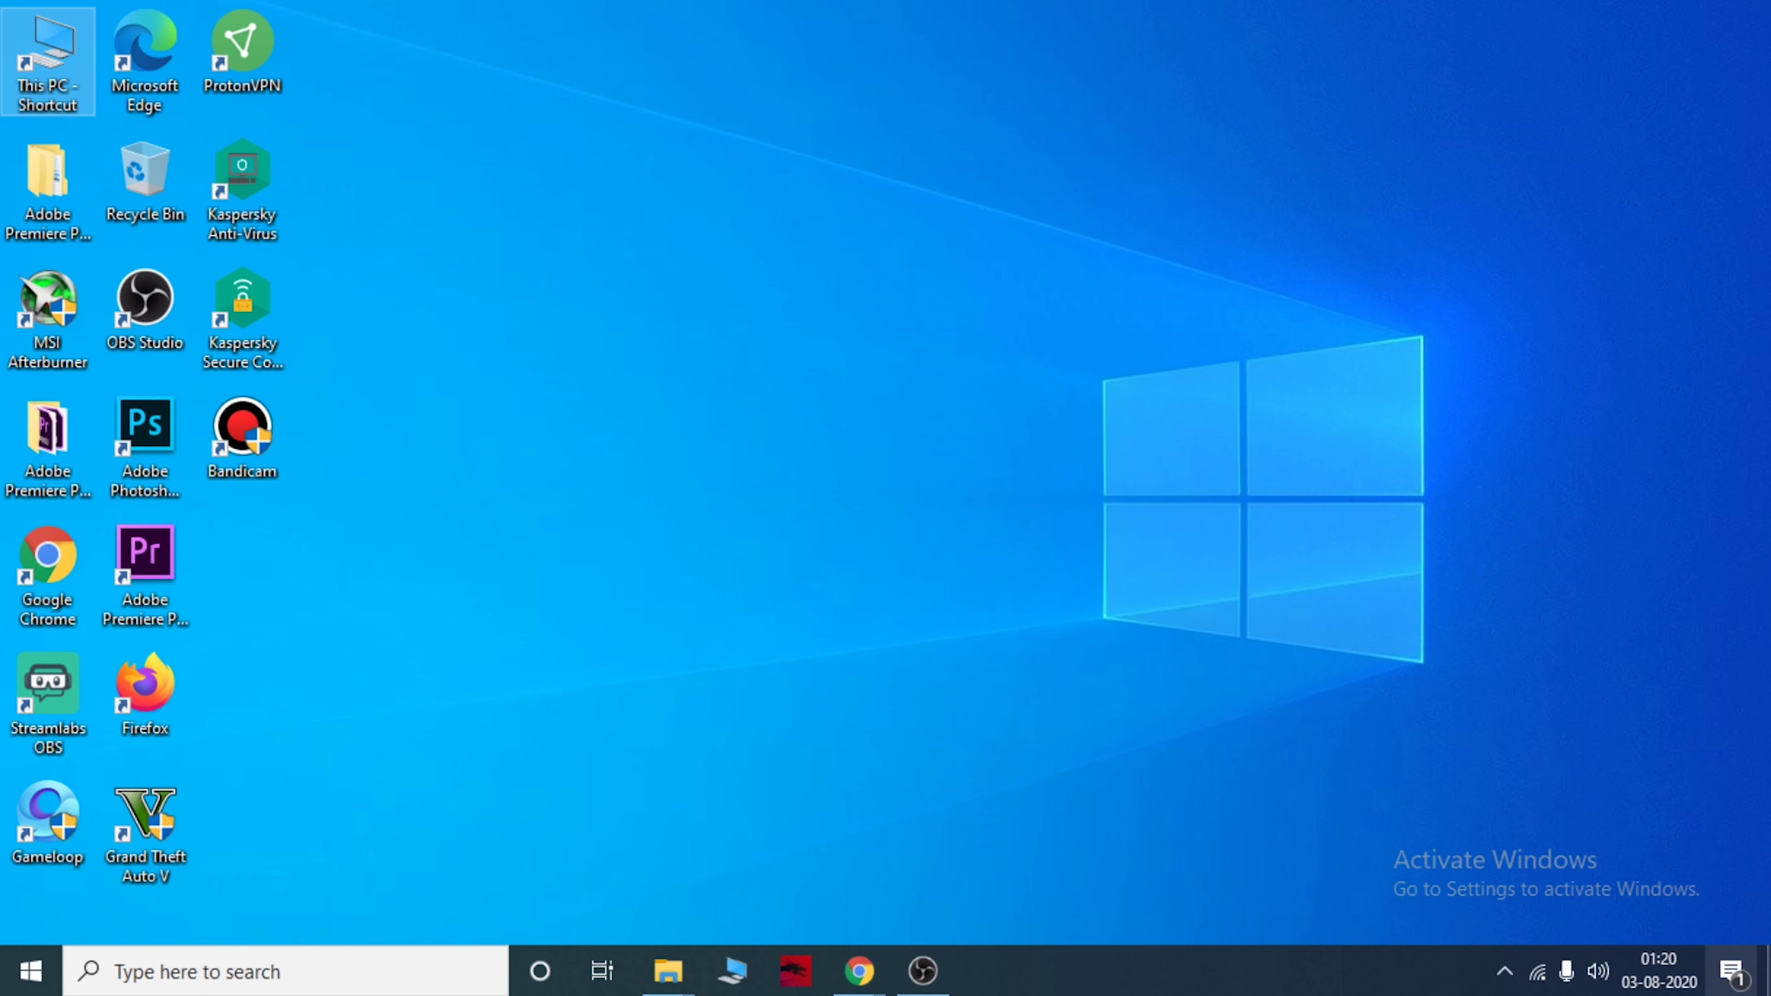
{"action": "left_click", "coordinate": [1732, 972]}
{"action": "left_click", "coordinate": [984, 429]}
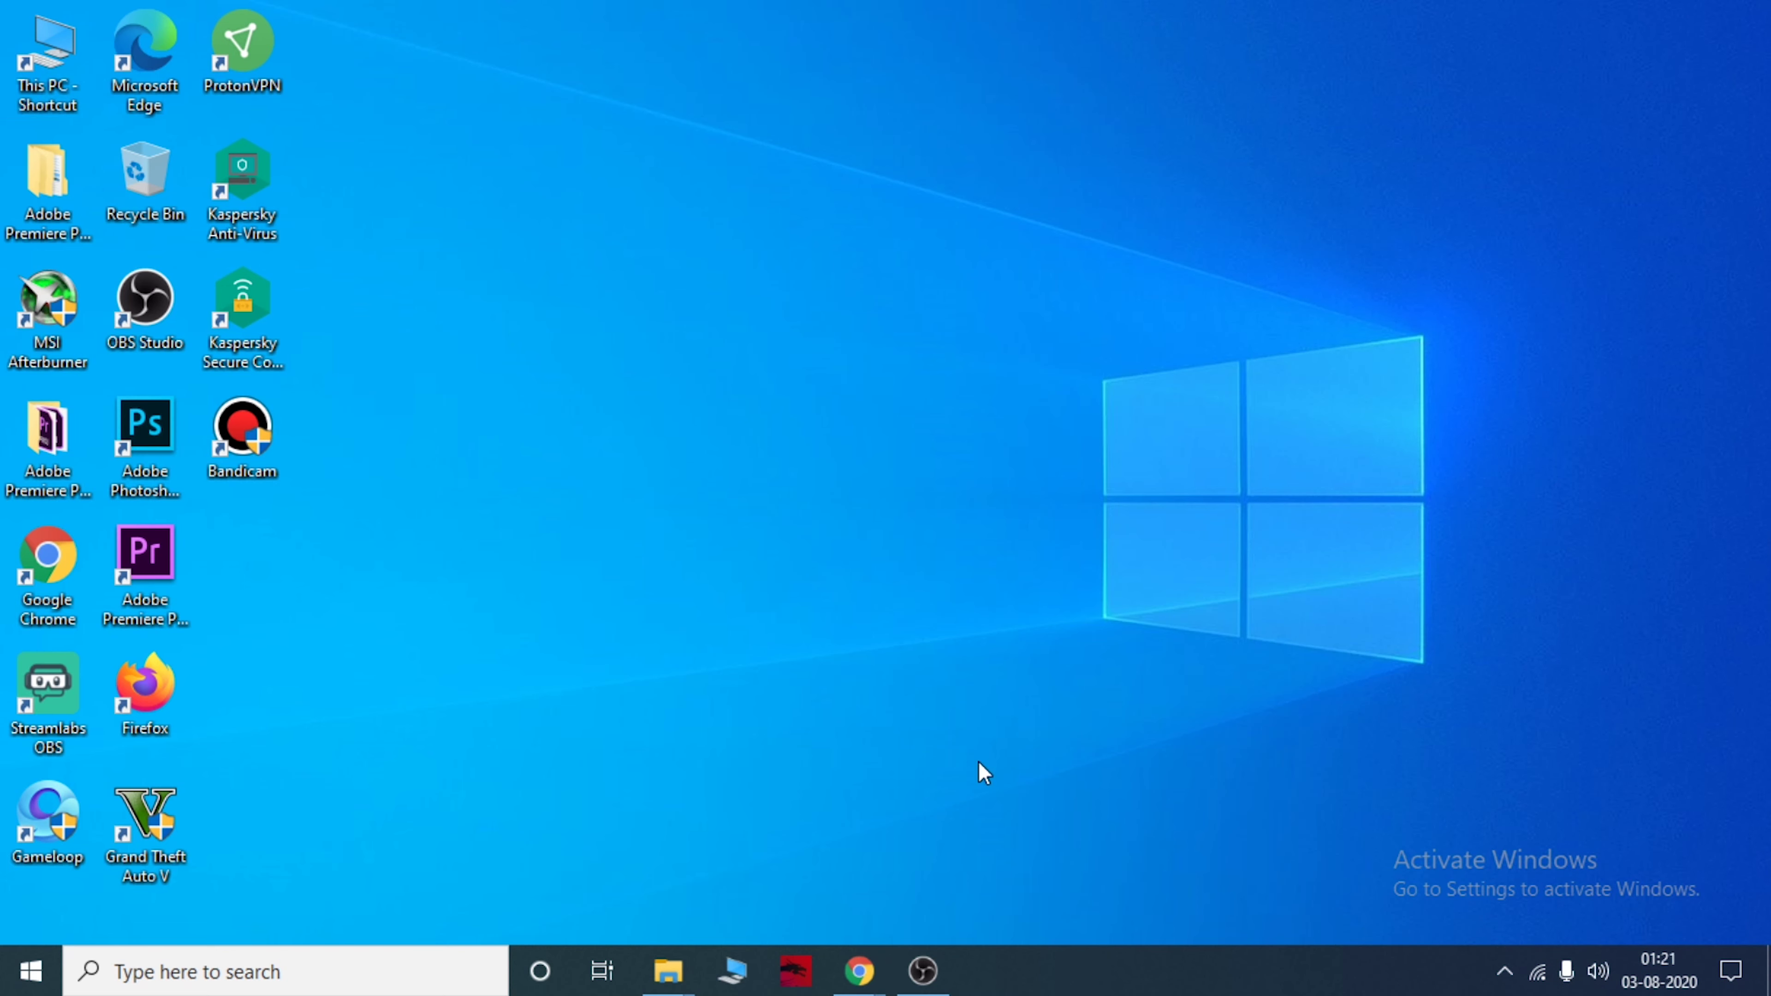
View the Recovery page with its Reset this PC option under Update & Security in Windows Settings, and close Settings.
{"action": "left_click", "coordinate": [27, 972]}
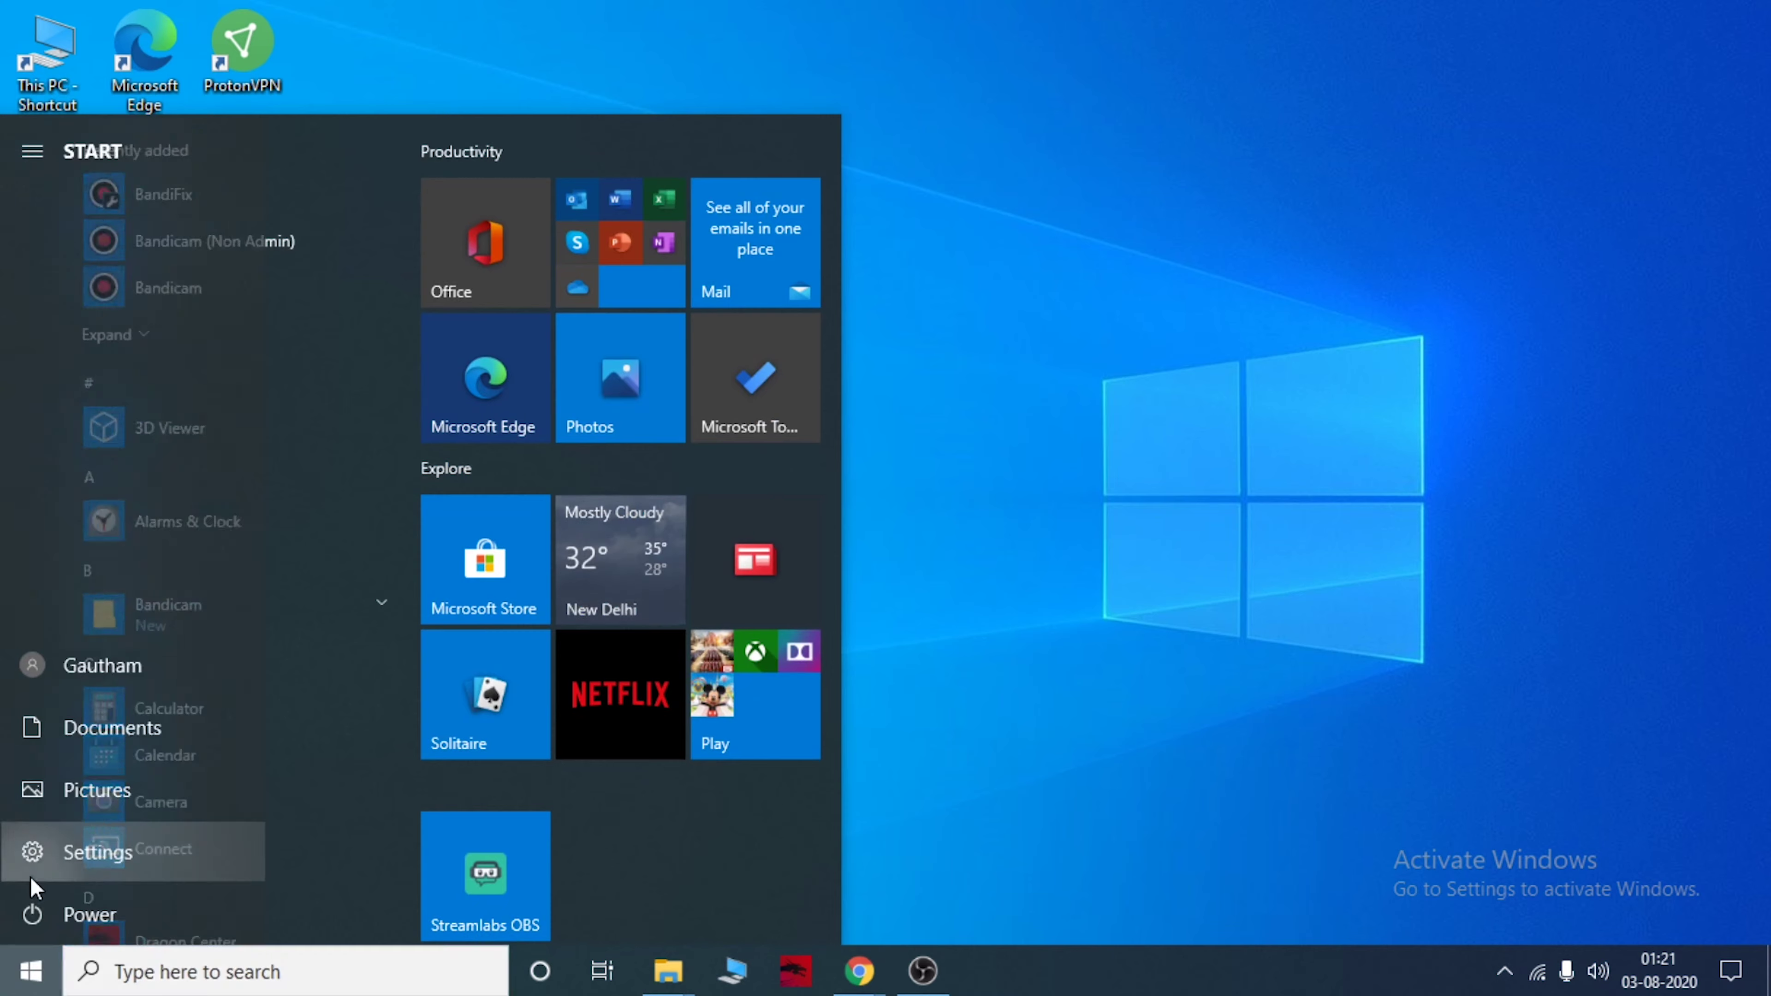
{"action": "left_click", "coordinate": [33, 849]}
{"action": "scroll", "coordinate": [883, 128], "scroll_direction": "down", "scroll_amount": 2}
{"action": "left_click", "coordinate": [918, 106]}
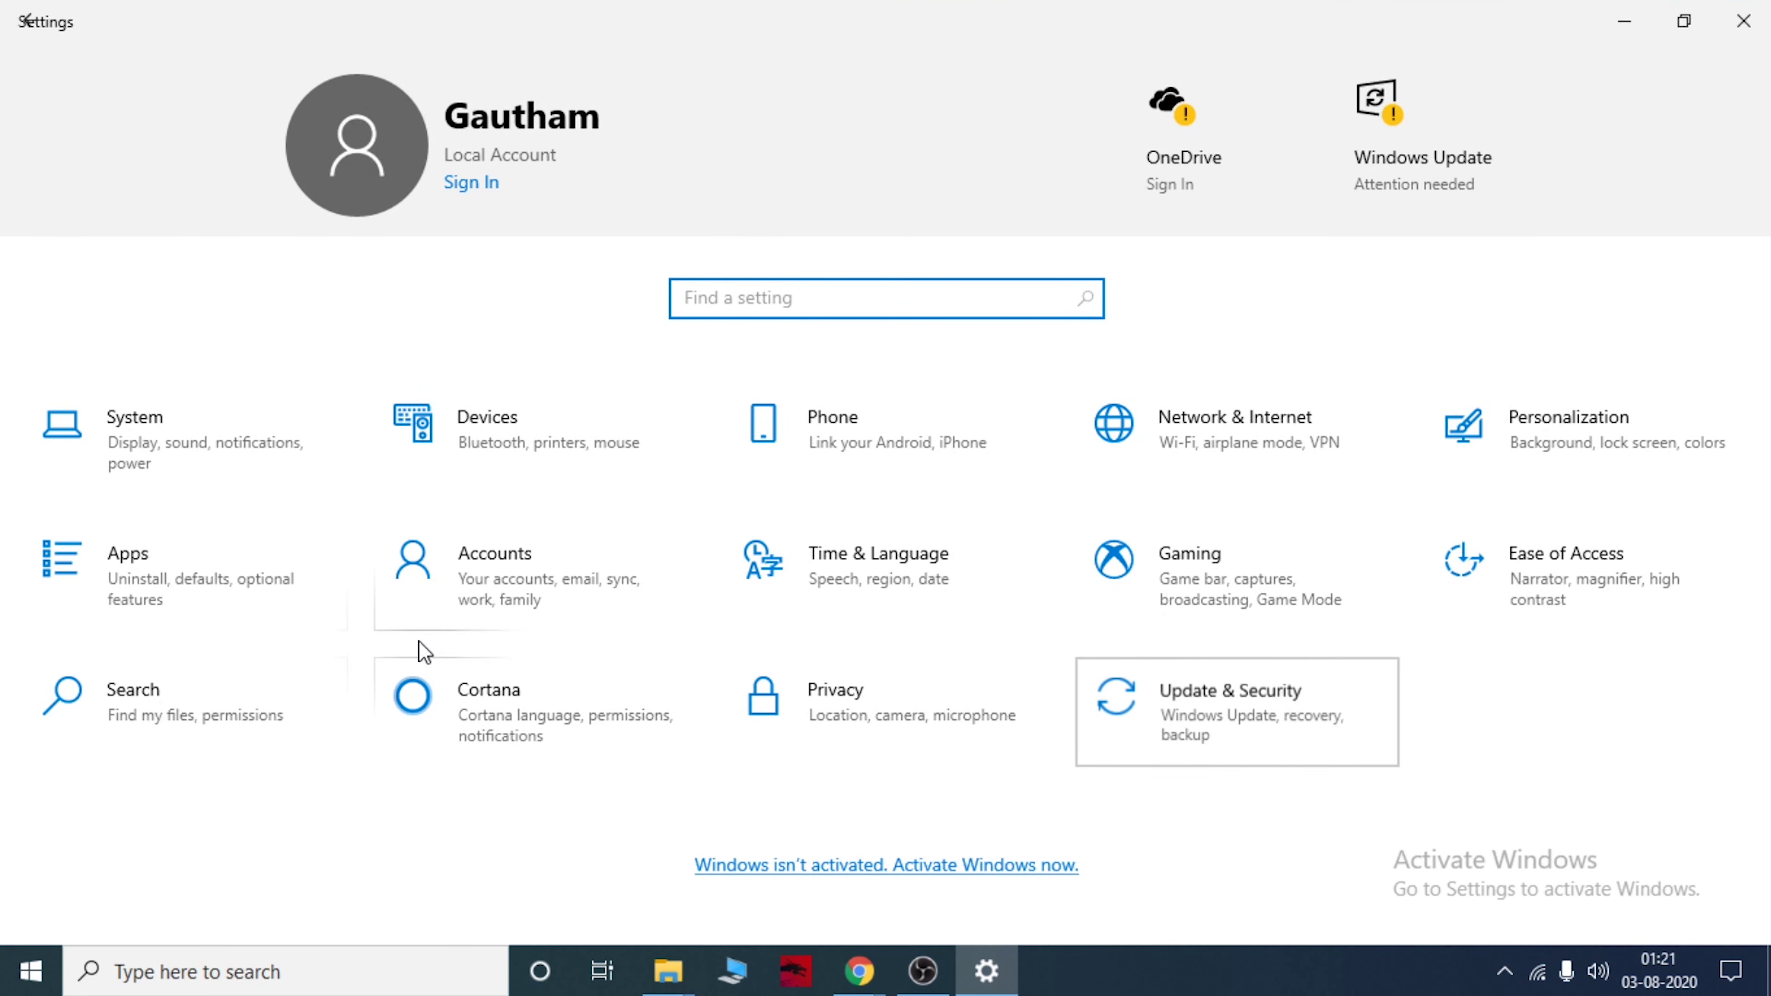
{"action": "left_click", "coordinate": [1325, 712]}
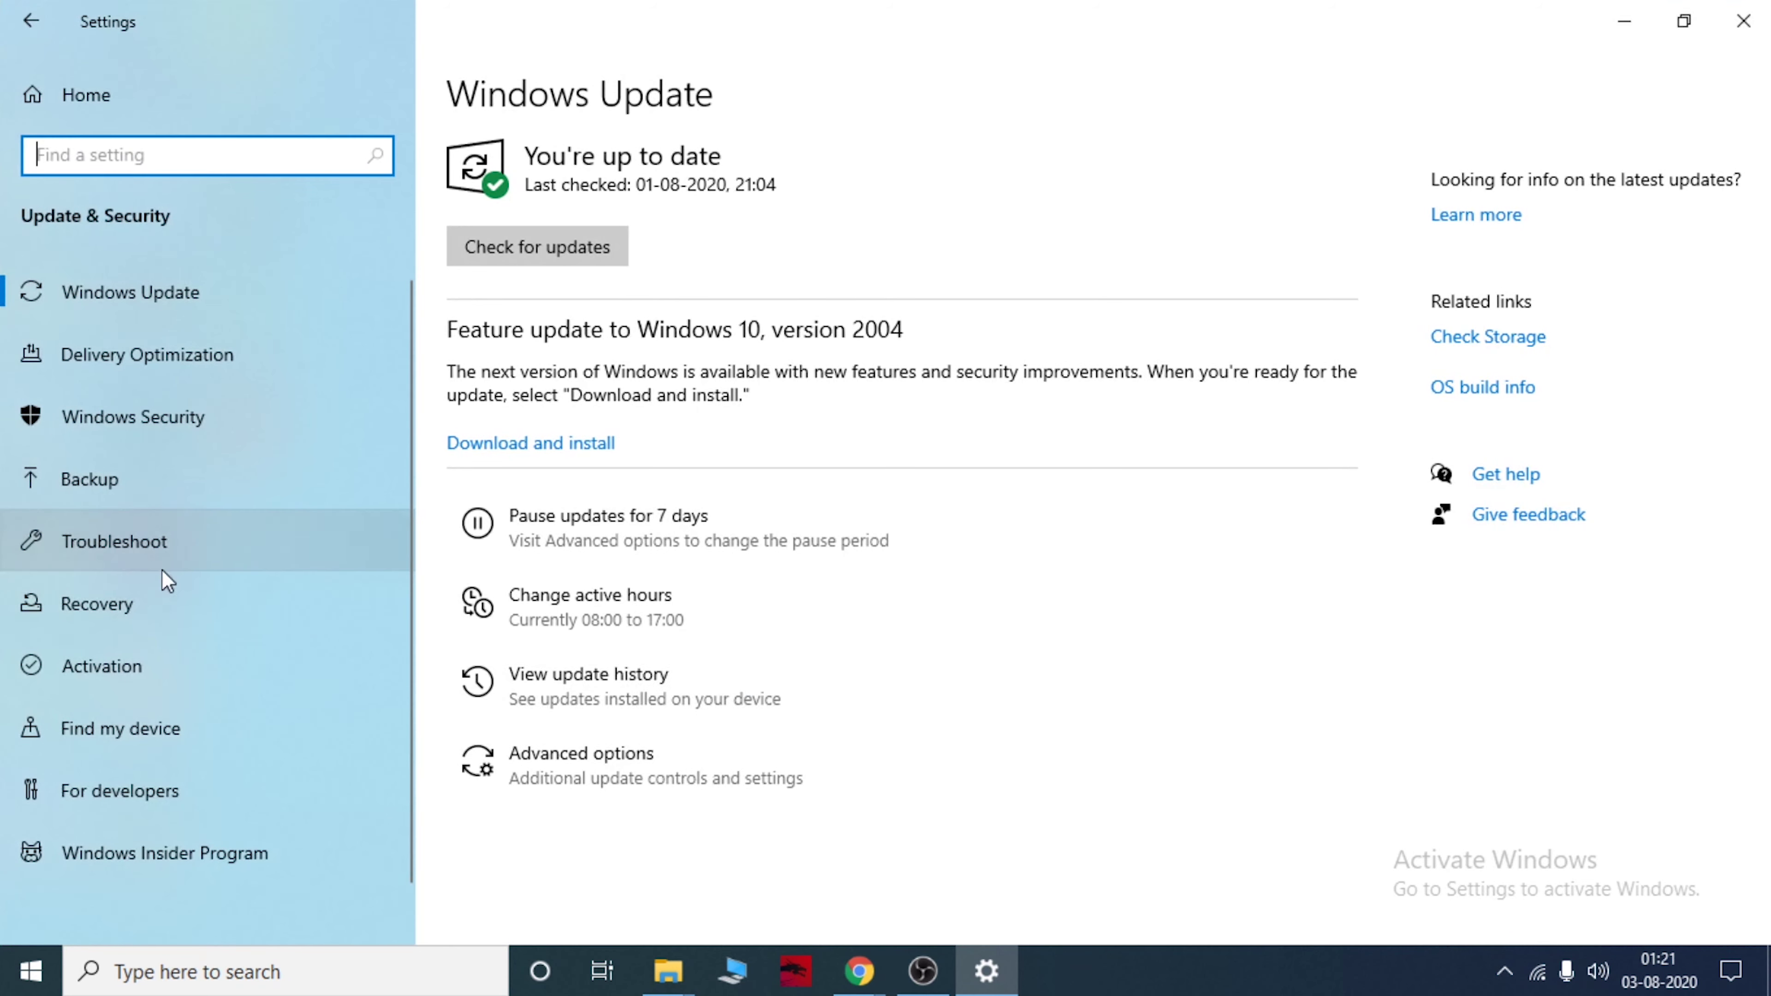
{"action": "left_click", "coordinate": [162, 605]}
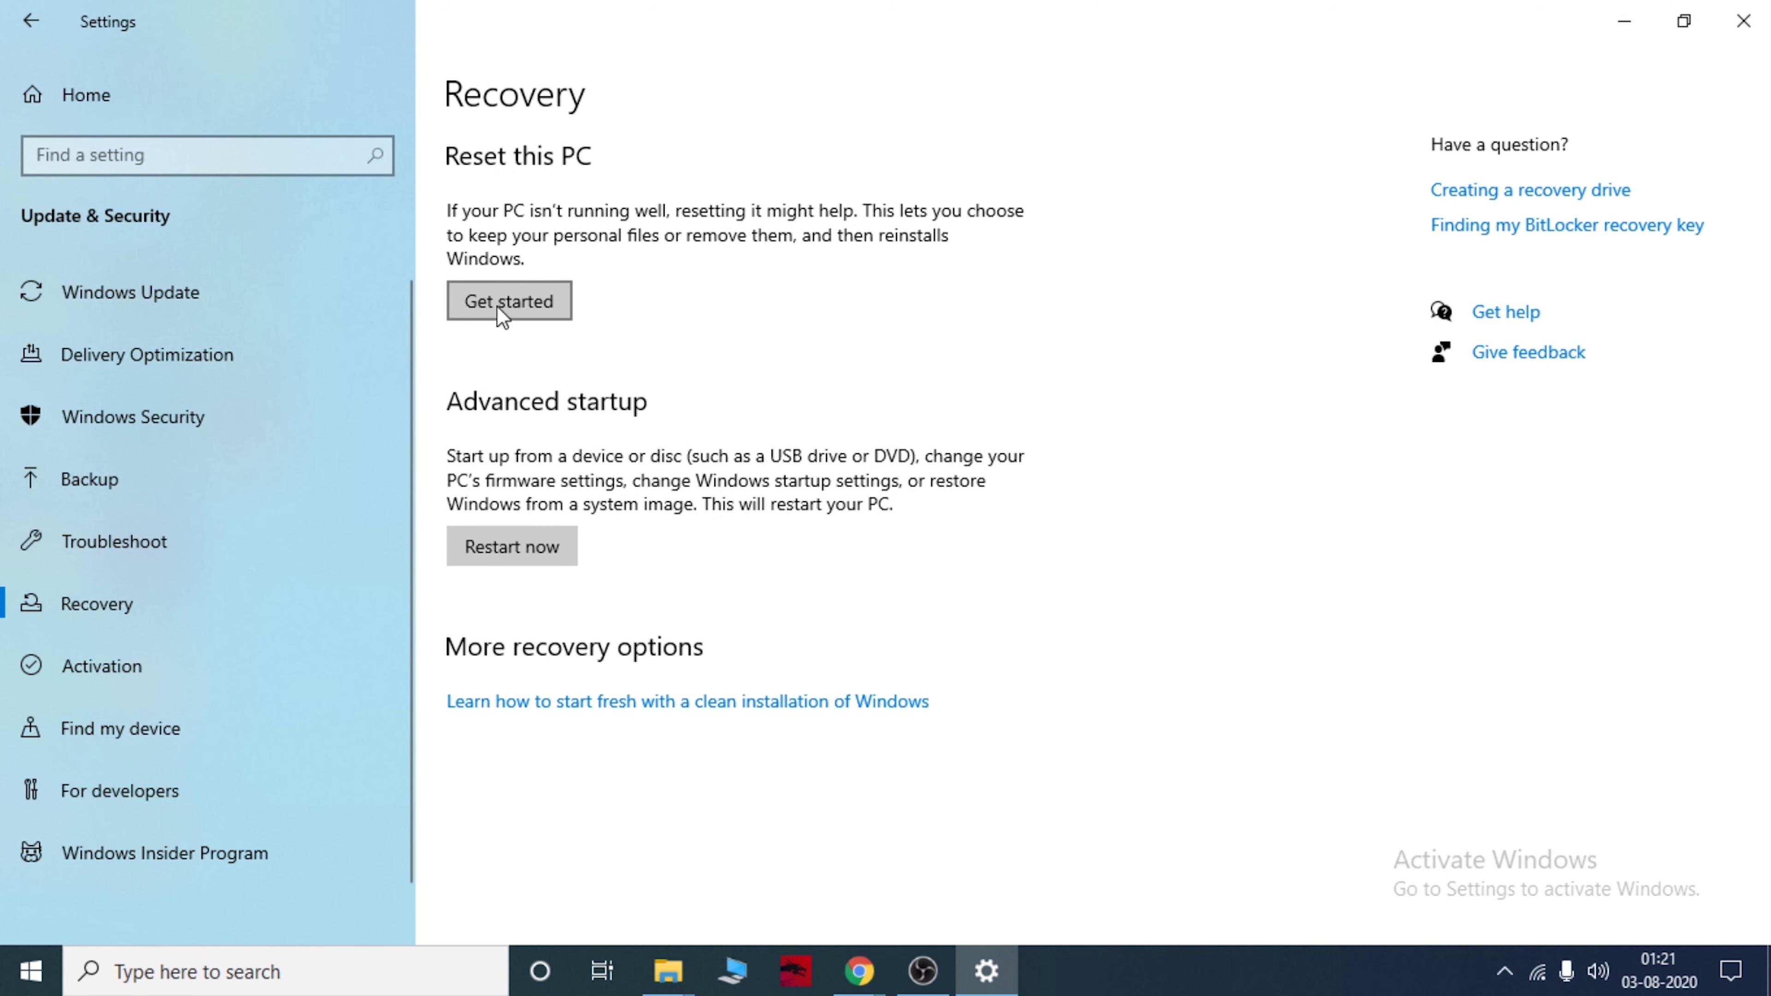
{"action": "left_click", "coordinate": [1744, 21]}
Refresh the desktop twice and bring up the power options that include Restart.
{"action": "right_click", "coordinate": [450, 472]}
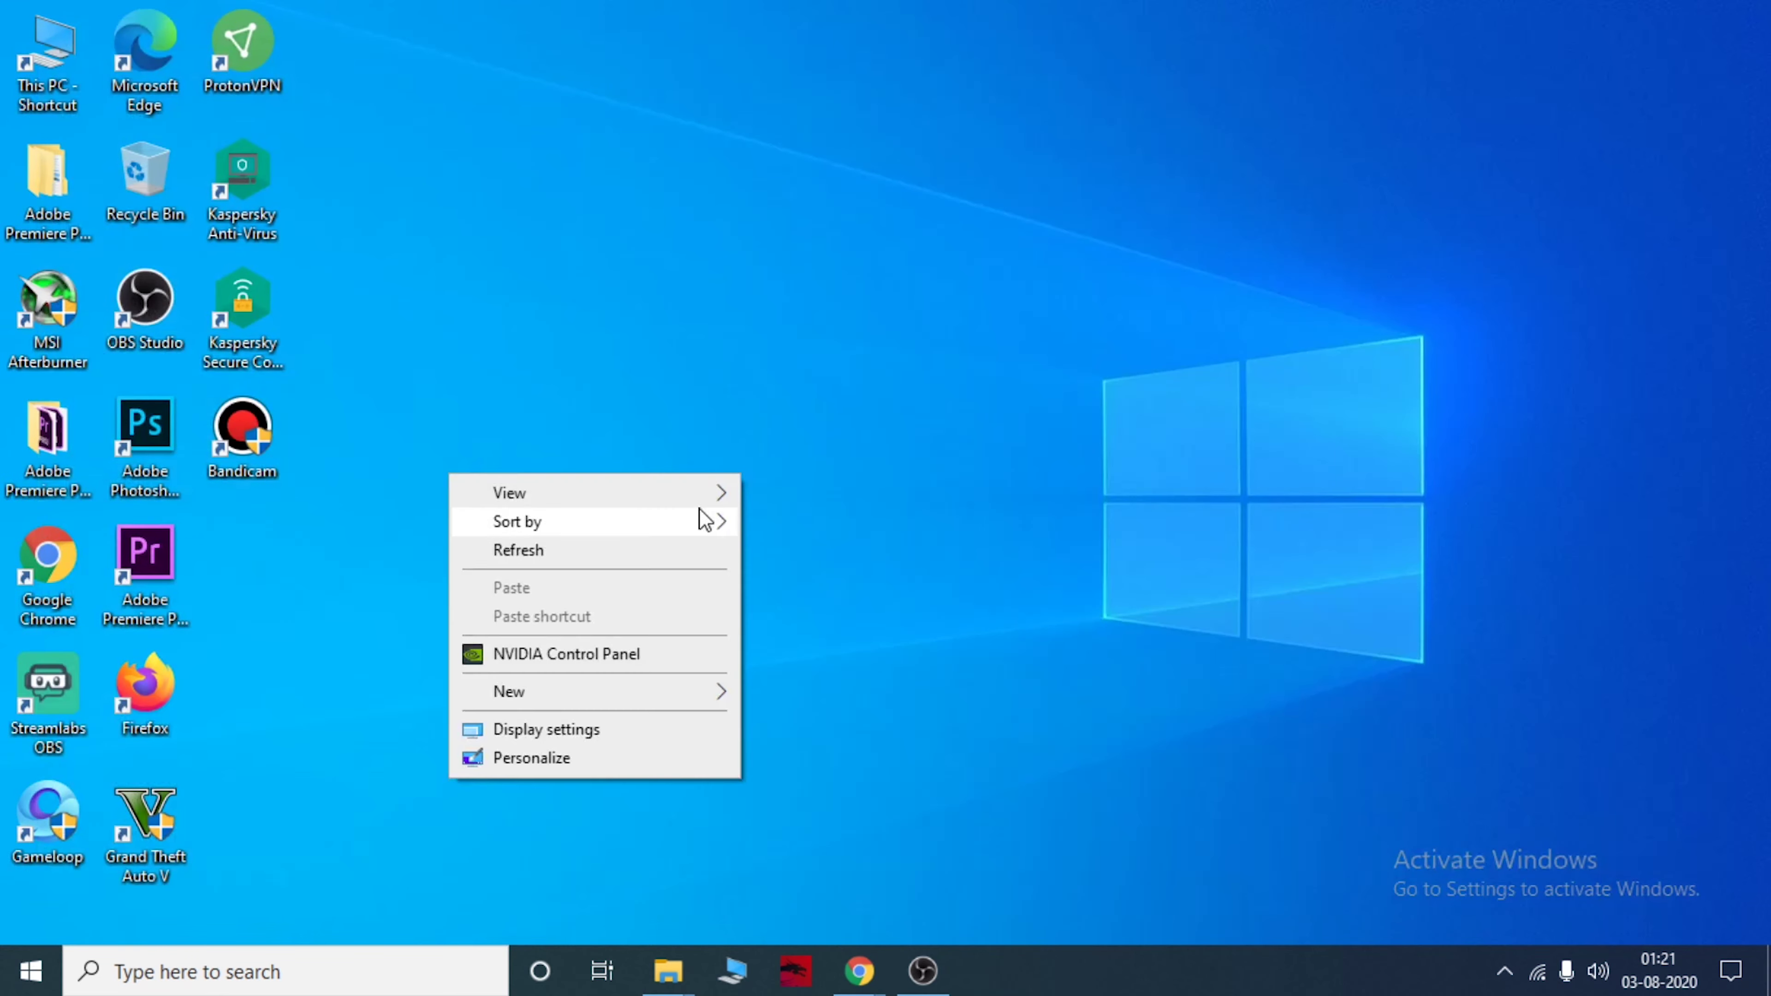
{"action": "left_click", "coordinate": [646, 550]}
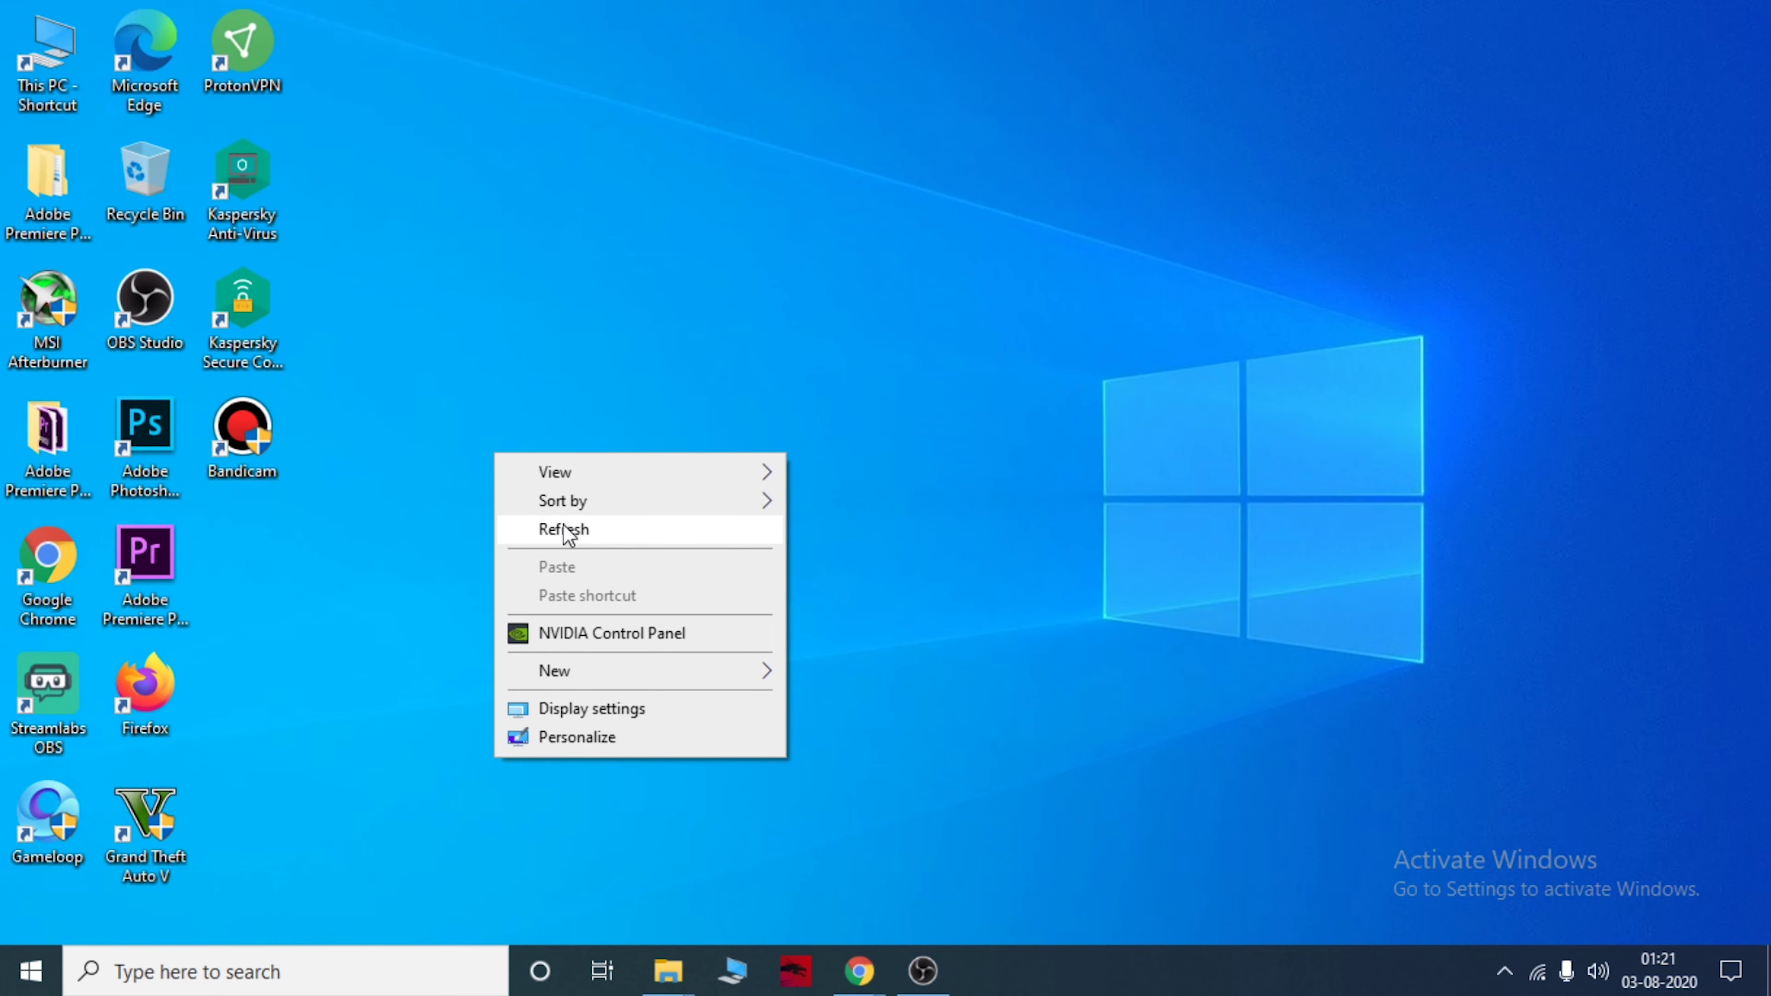
{"action": "left_click", "coordinate": [567, 531]}
{"action": "left_click", "coordinate": [31, 971]}
{"action": "left_click", "coordinate": [32, 914]}
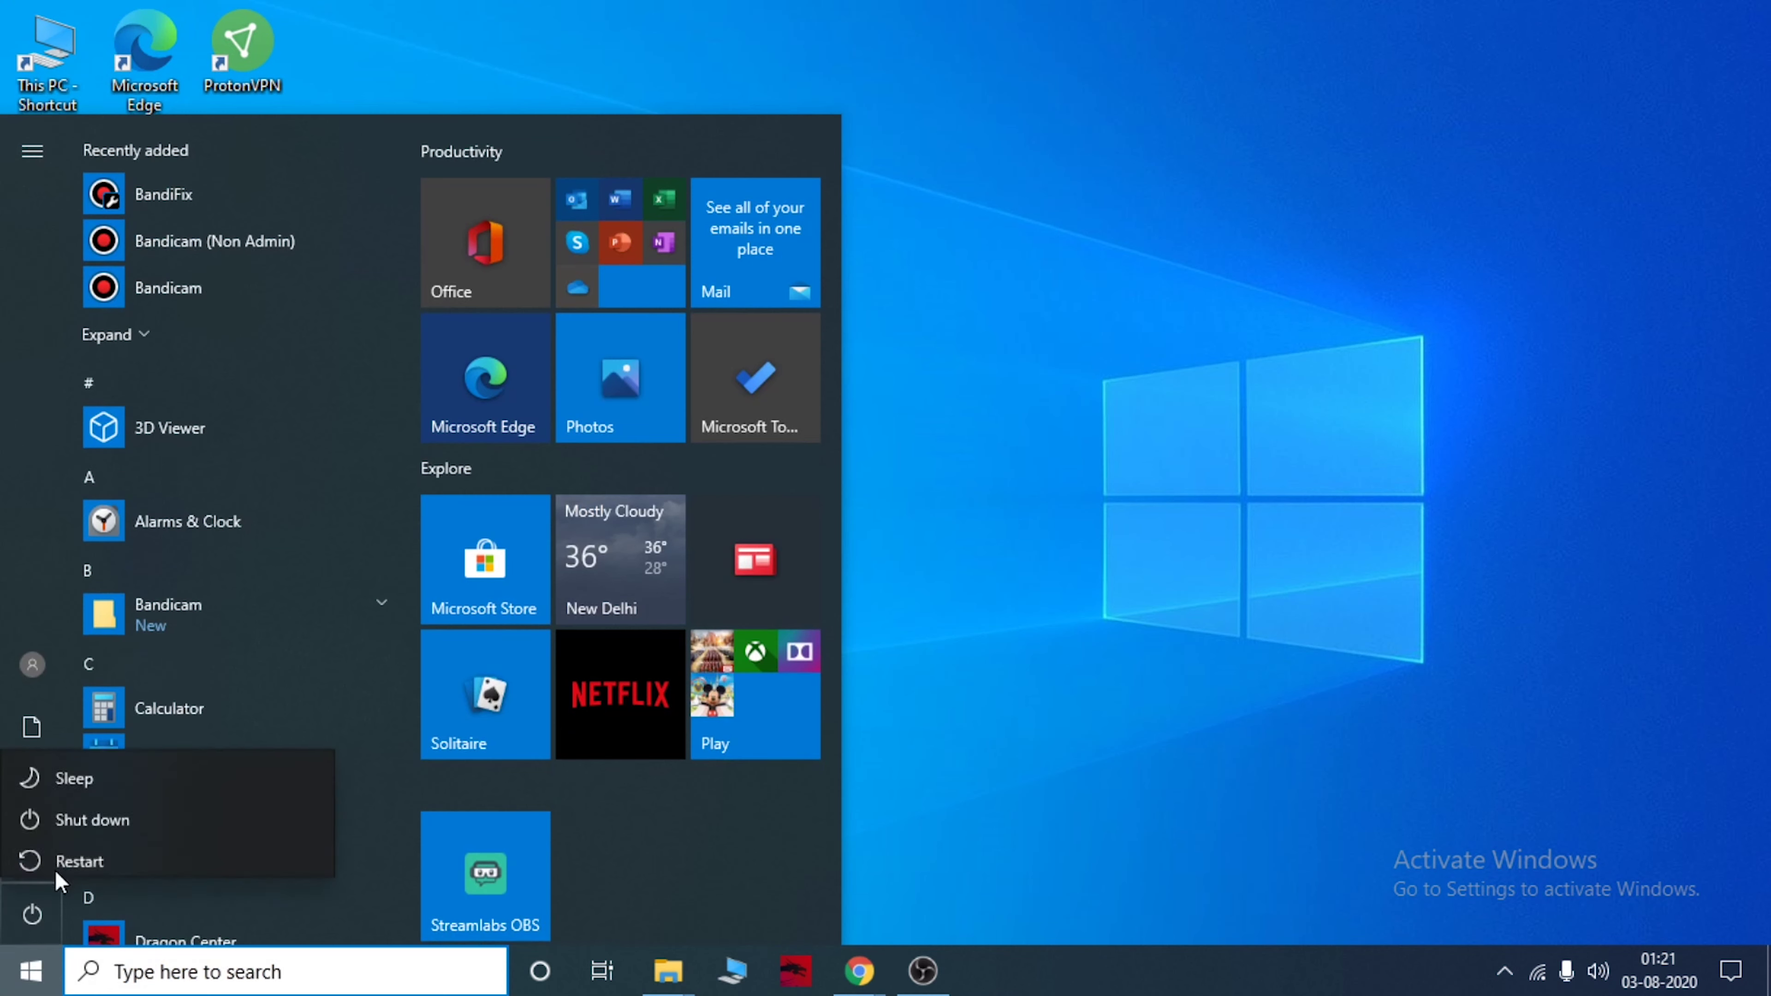
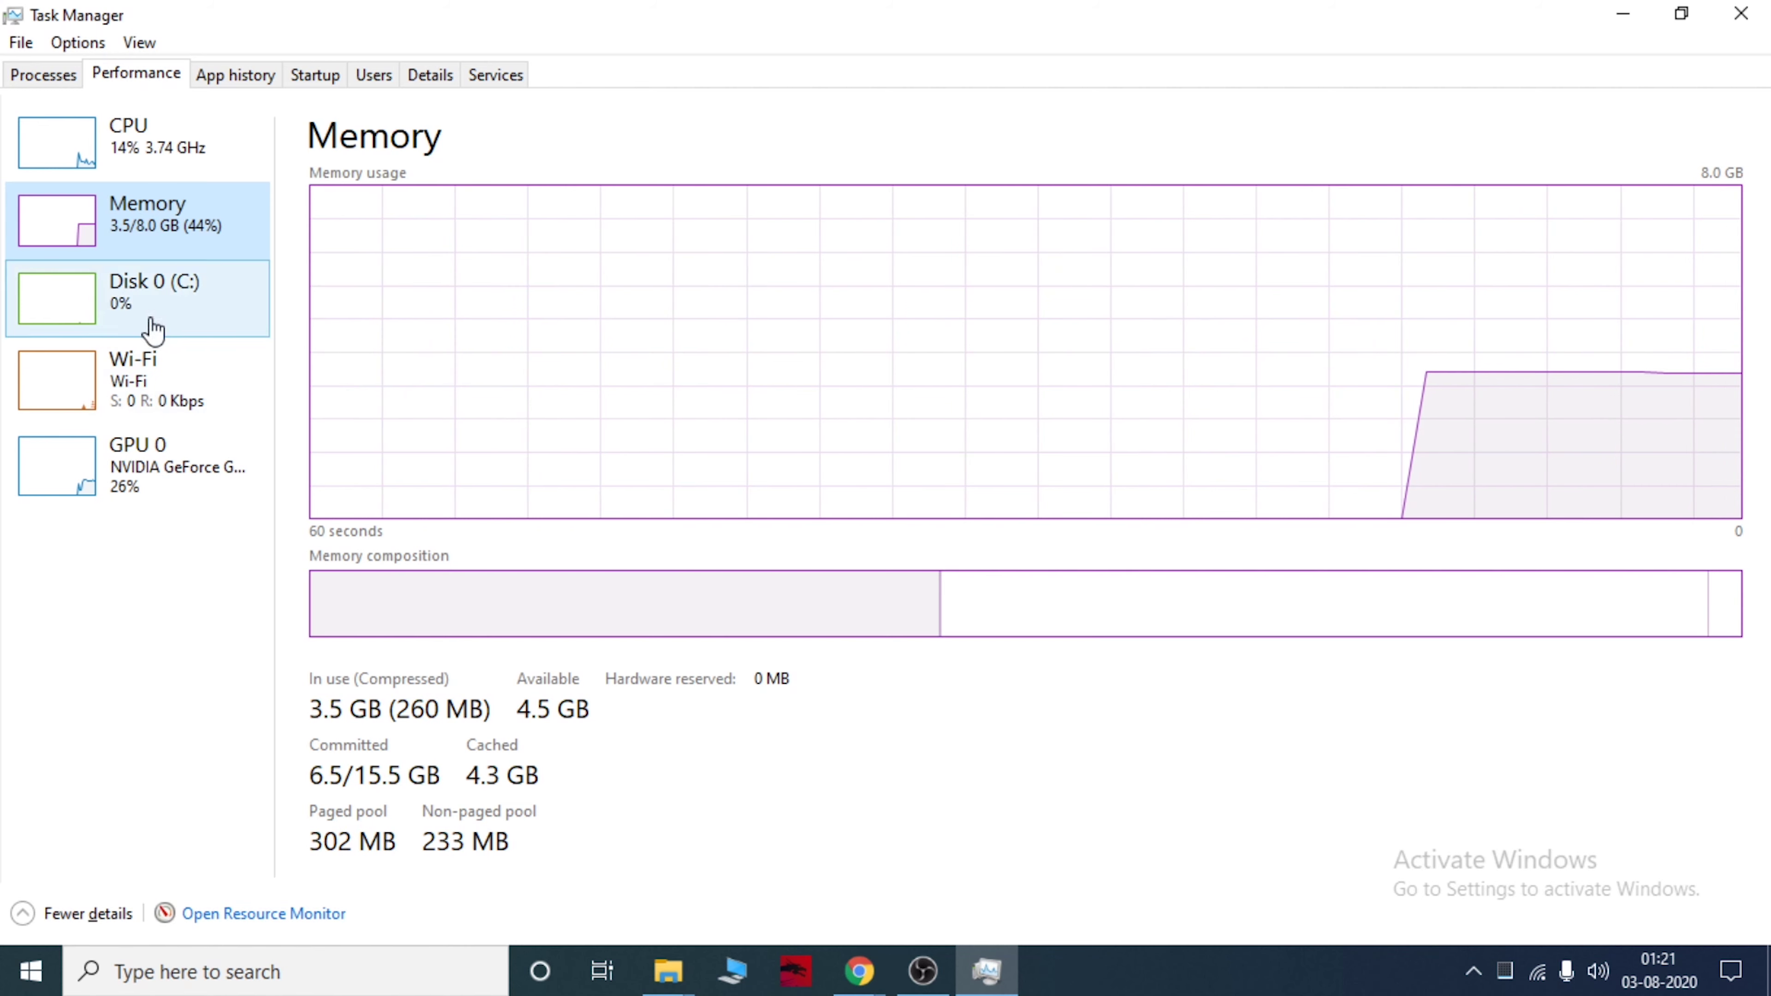
View the performance graphs of Disk 0 (C:) in Task Manager.
{"action": "left_click", "coordinate": [146, 324]}
{"action": "left_click", "coordinate": [170, 408]}
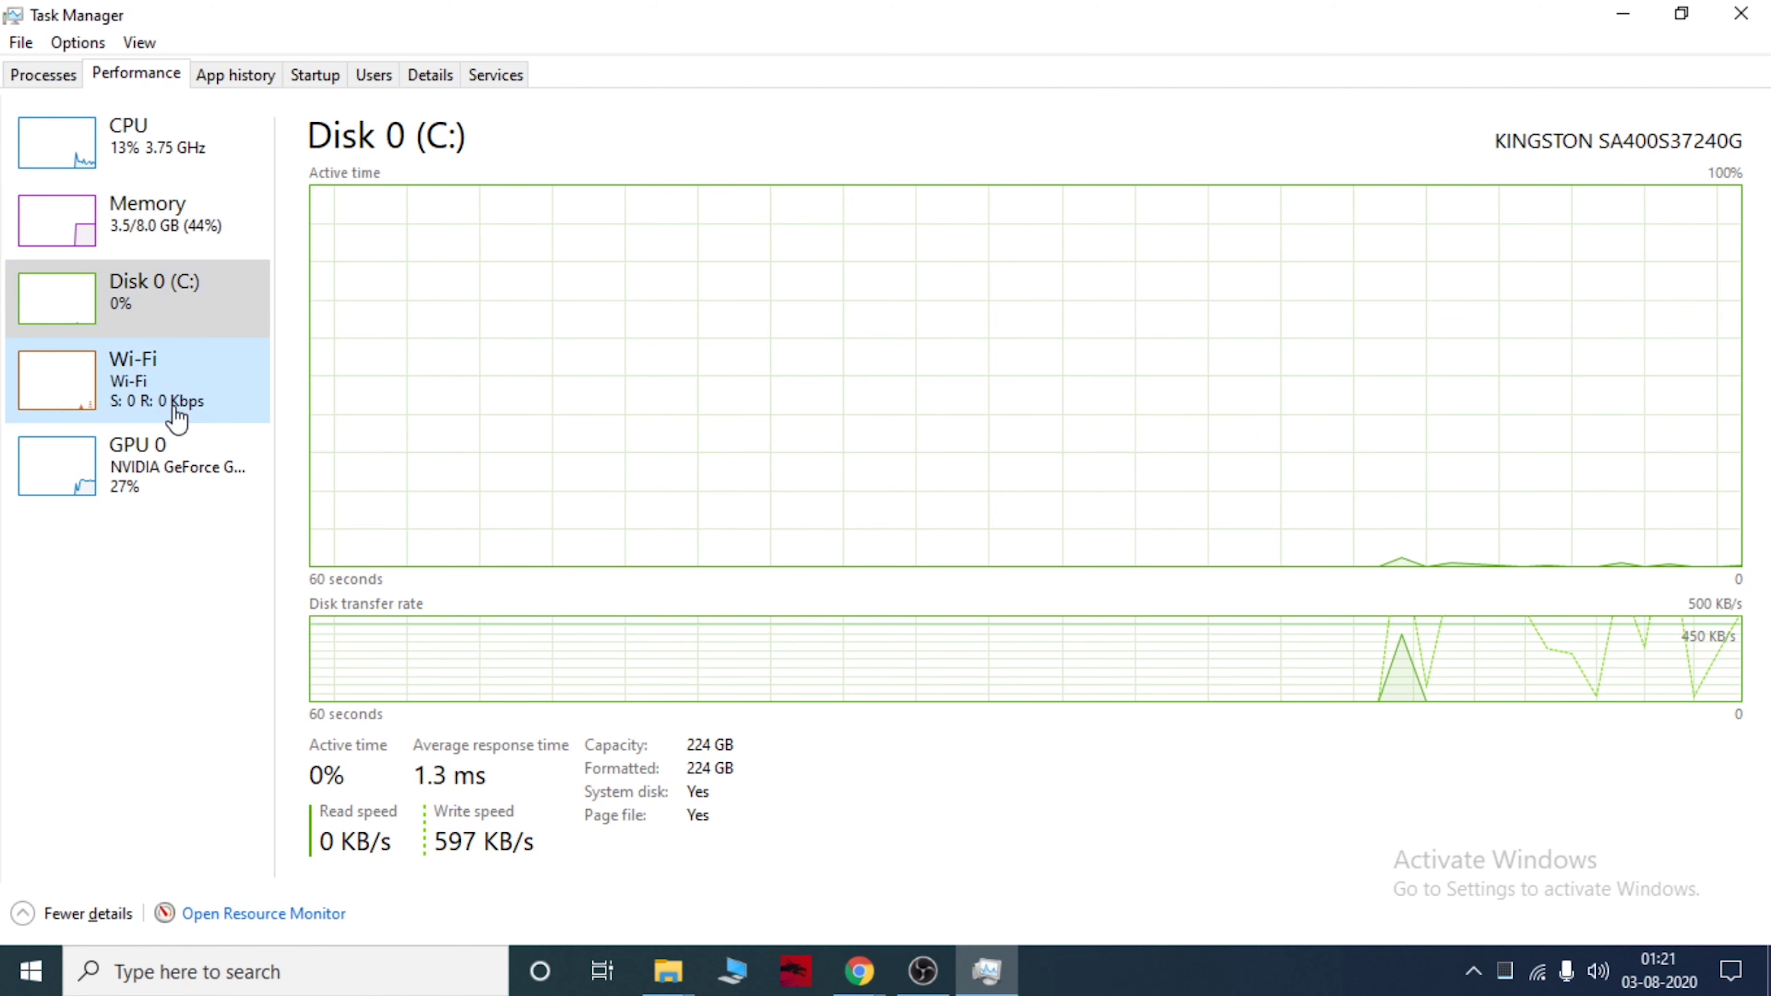
Find Windows Explorer among the running processes and restart it.
{"action": "left_click", "coordinate": [37, 74]}
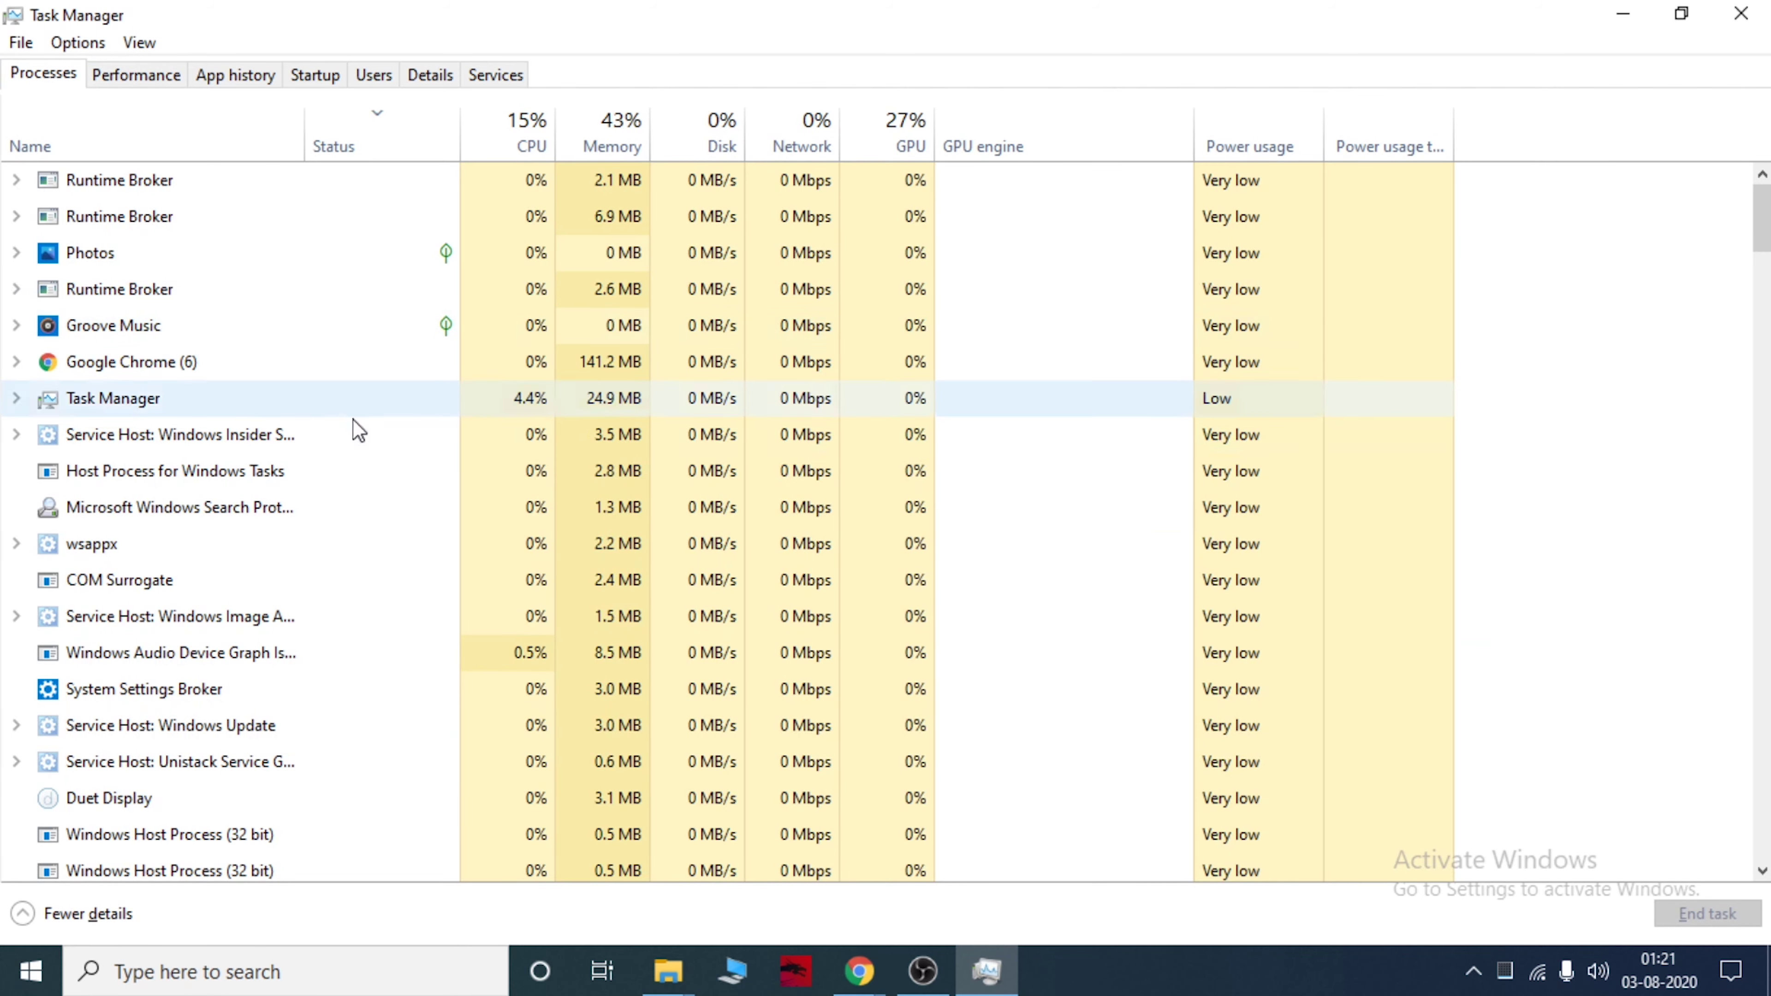
{"action": "scroll", "coordinate": [466, 436], "scroll_direction": "down", "scroll_amount": 2}
{"action": "scroll", "coordinate": [466, 435], "scroll_direction": "down", "scroll_amount": 2}
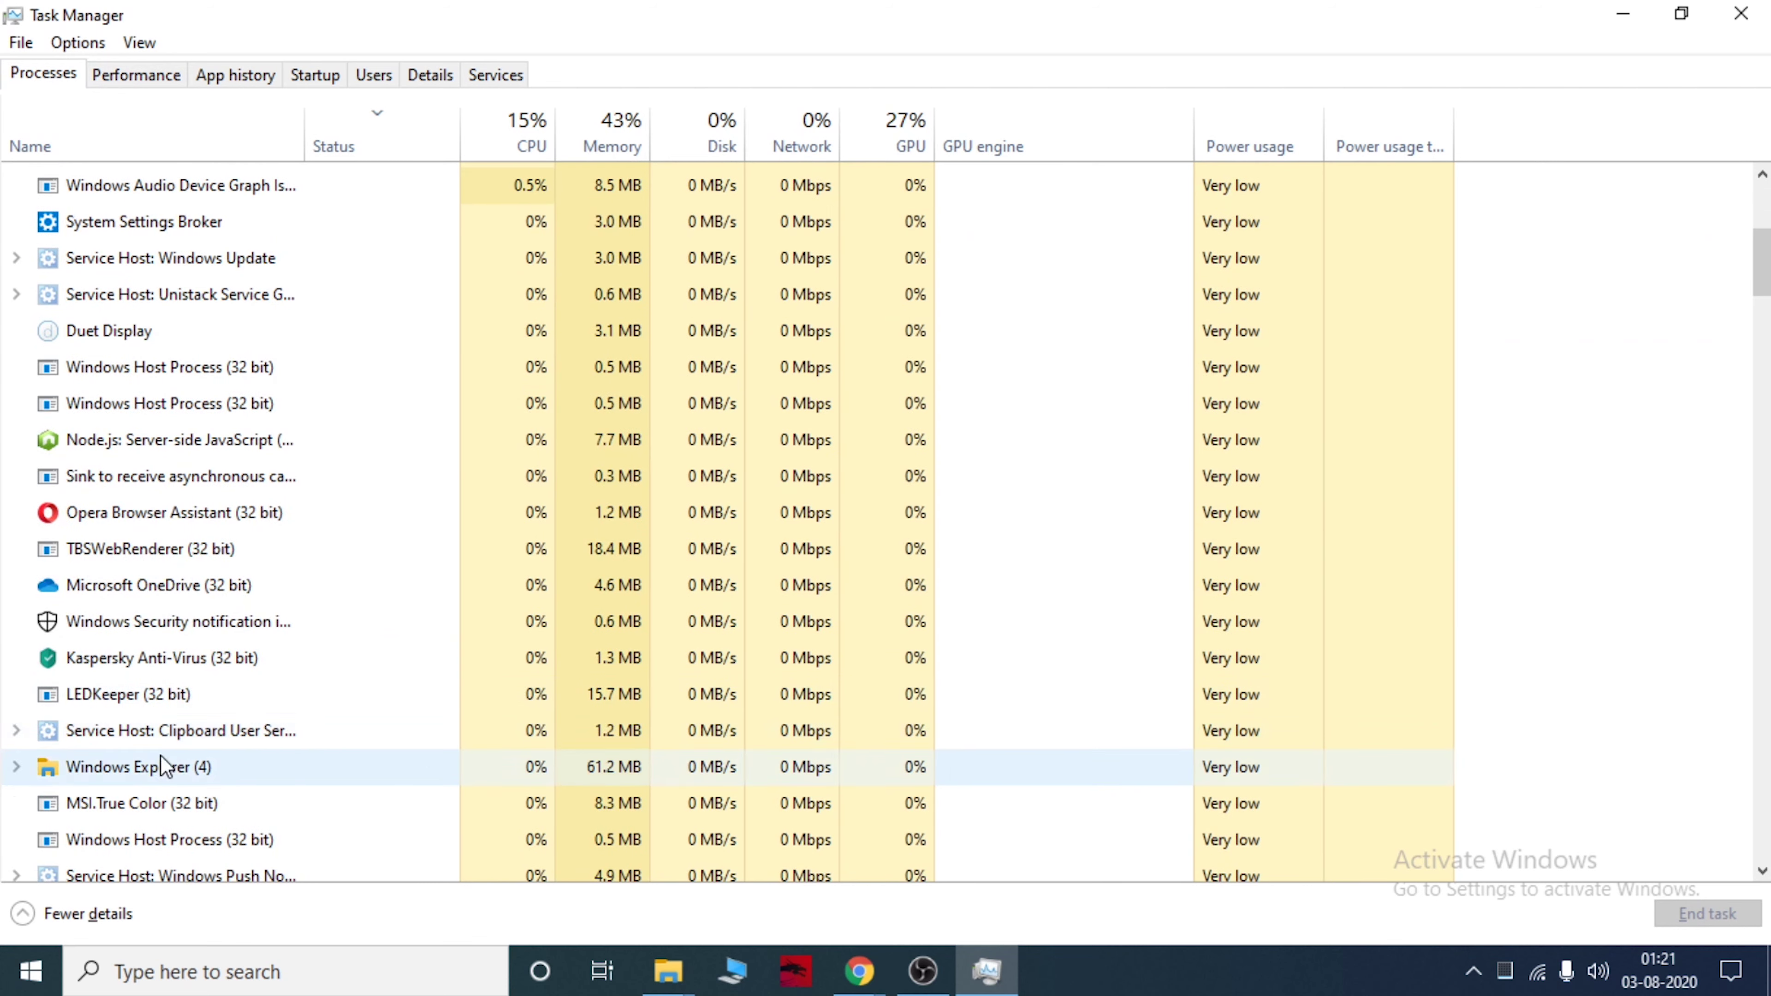
{"action": "scroll", "coordinate": [455, 574], "scroll_direction": "up", "scroll_amount": 1}
{"action": "scroll", "coordinate": [249, 358], "scroll_direction": "down", "scroll_amount": 2}
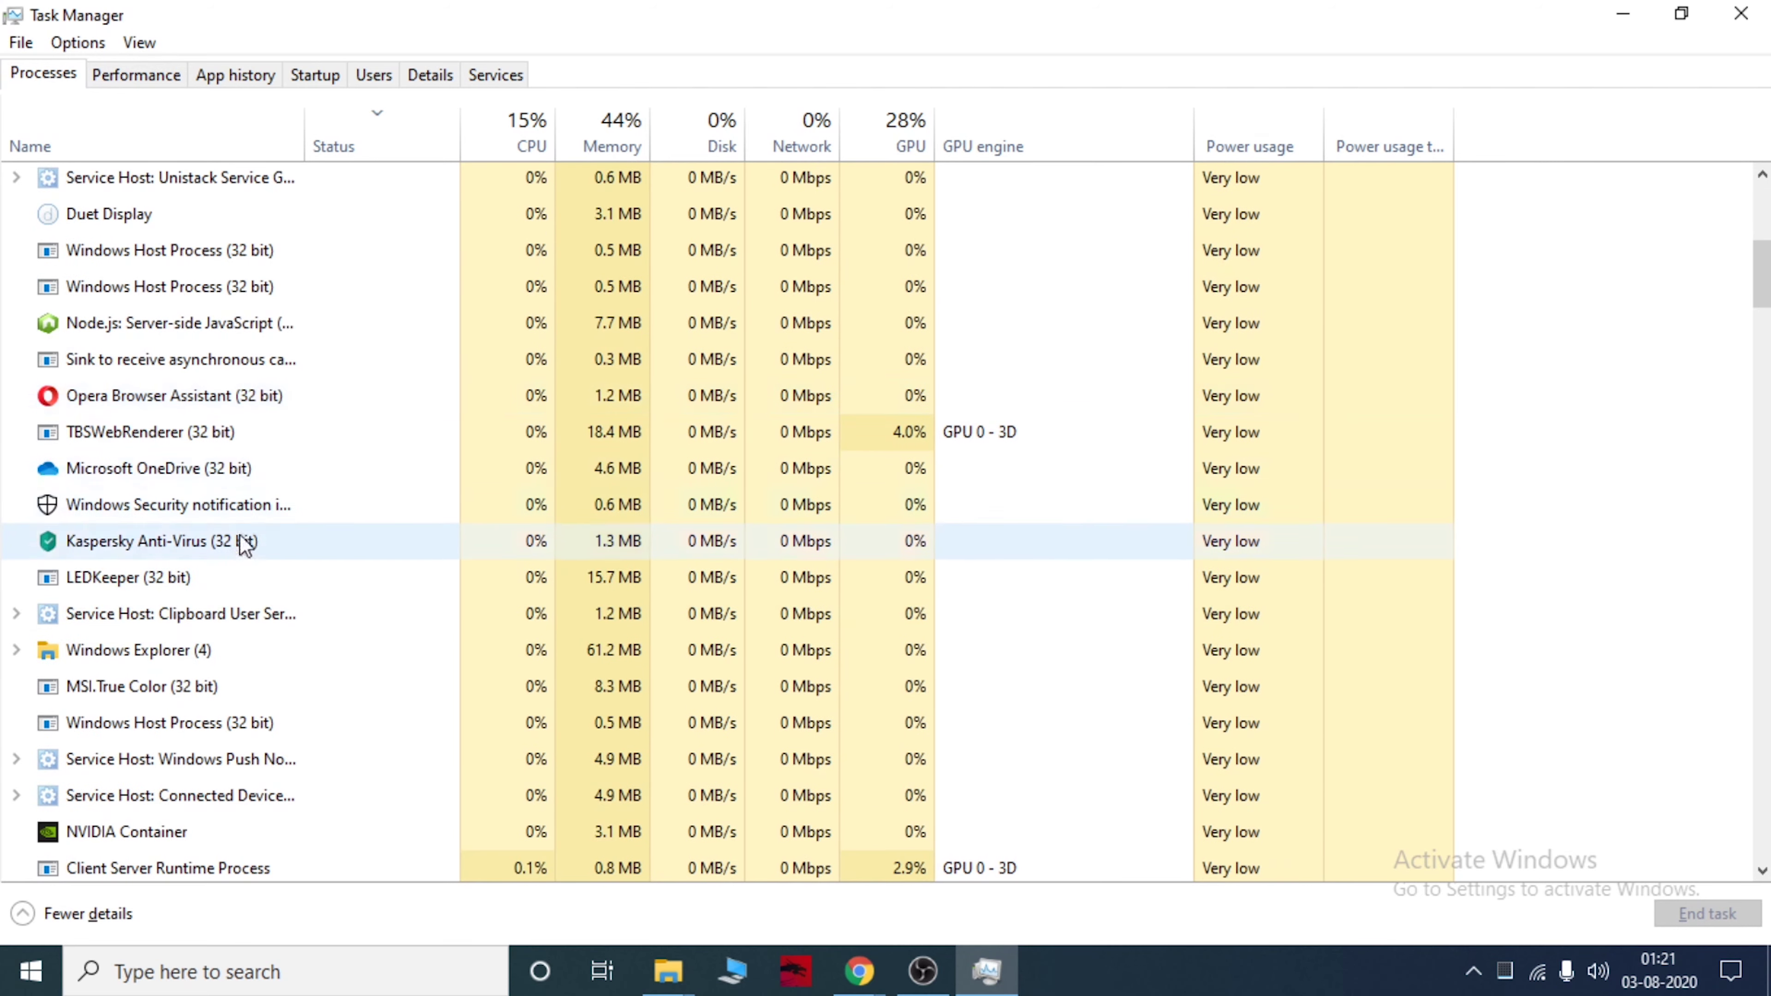
{"action": "left_click", "coordinate": [60, 658]}
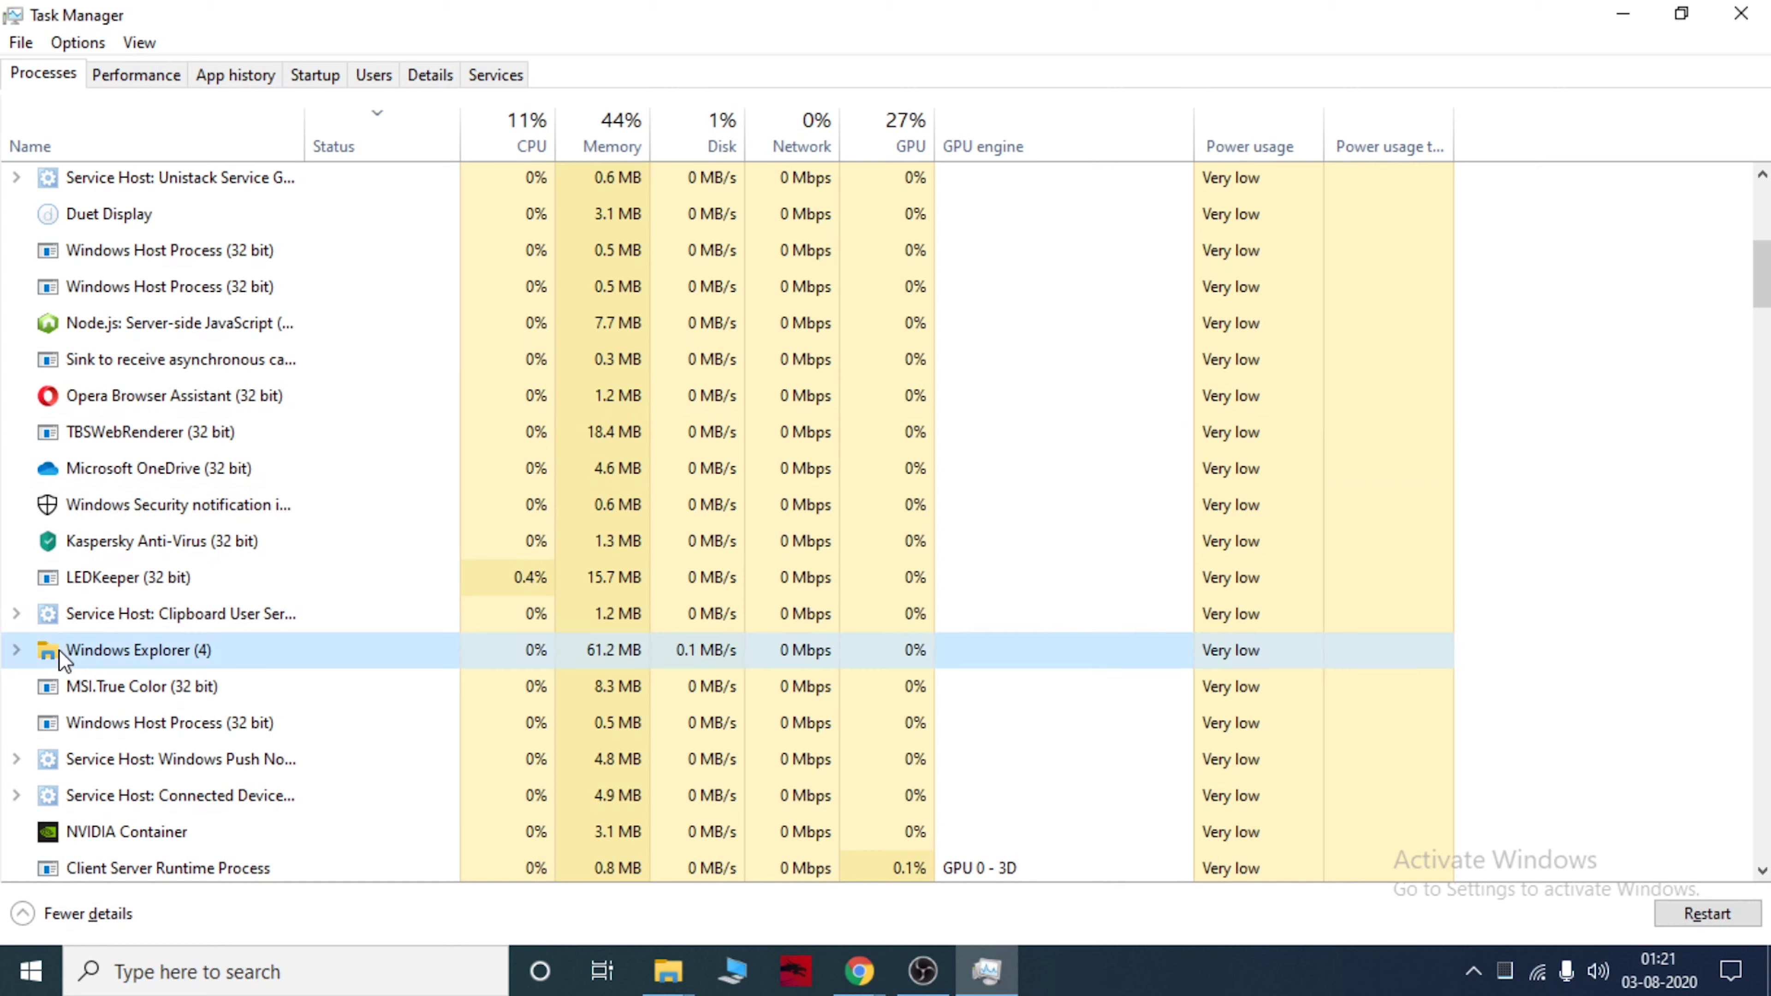
{"action": "right_click", "coordinate": [108, 649]}
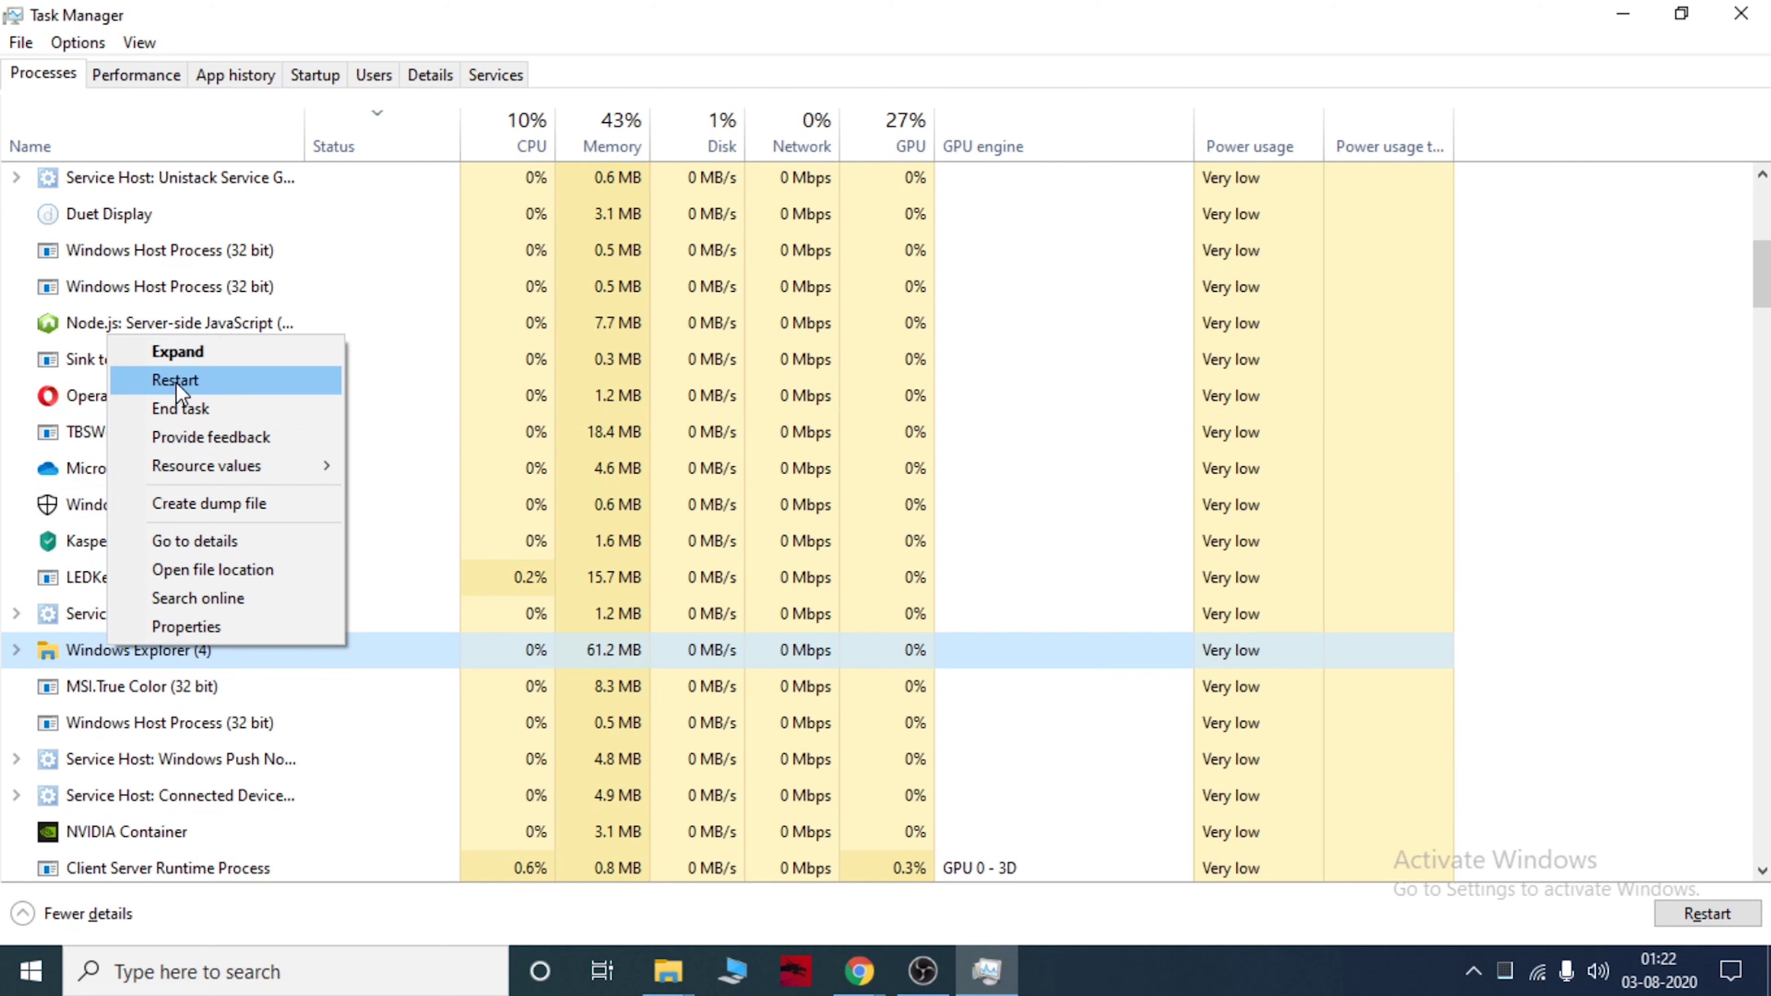
{"action": "left_click", "coordinate": [192, 384]}
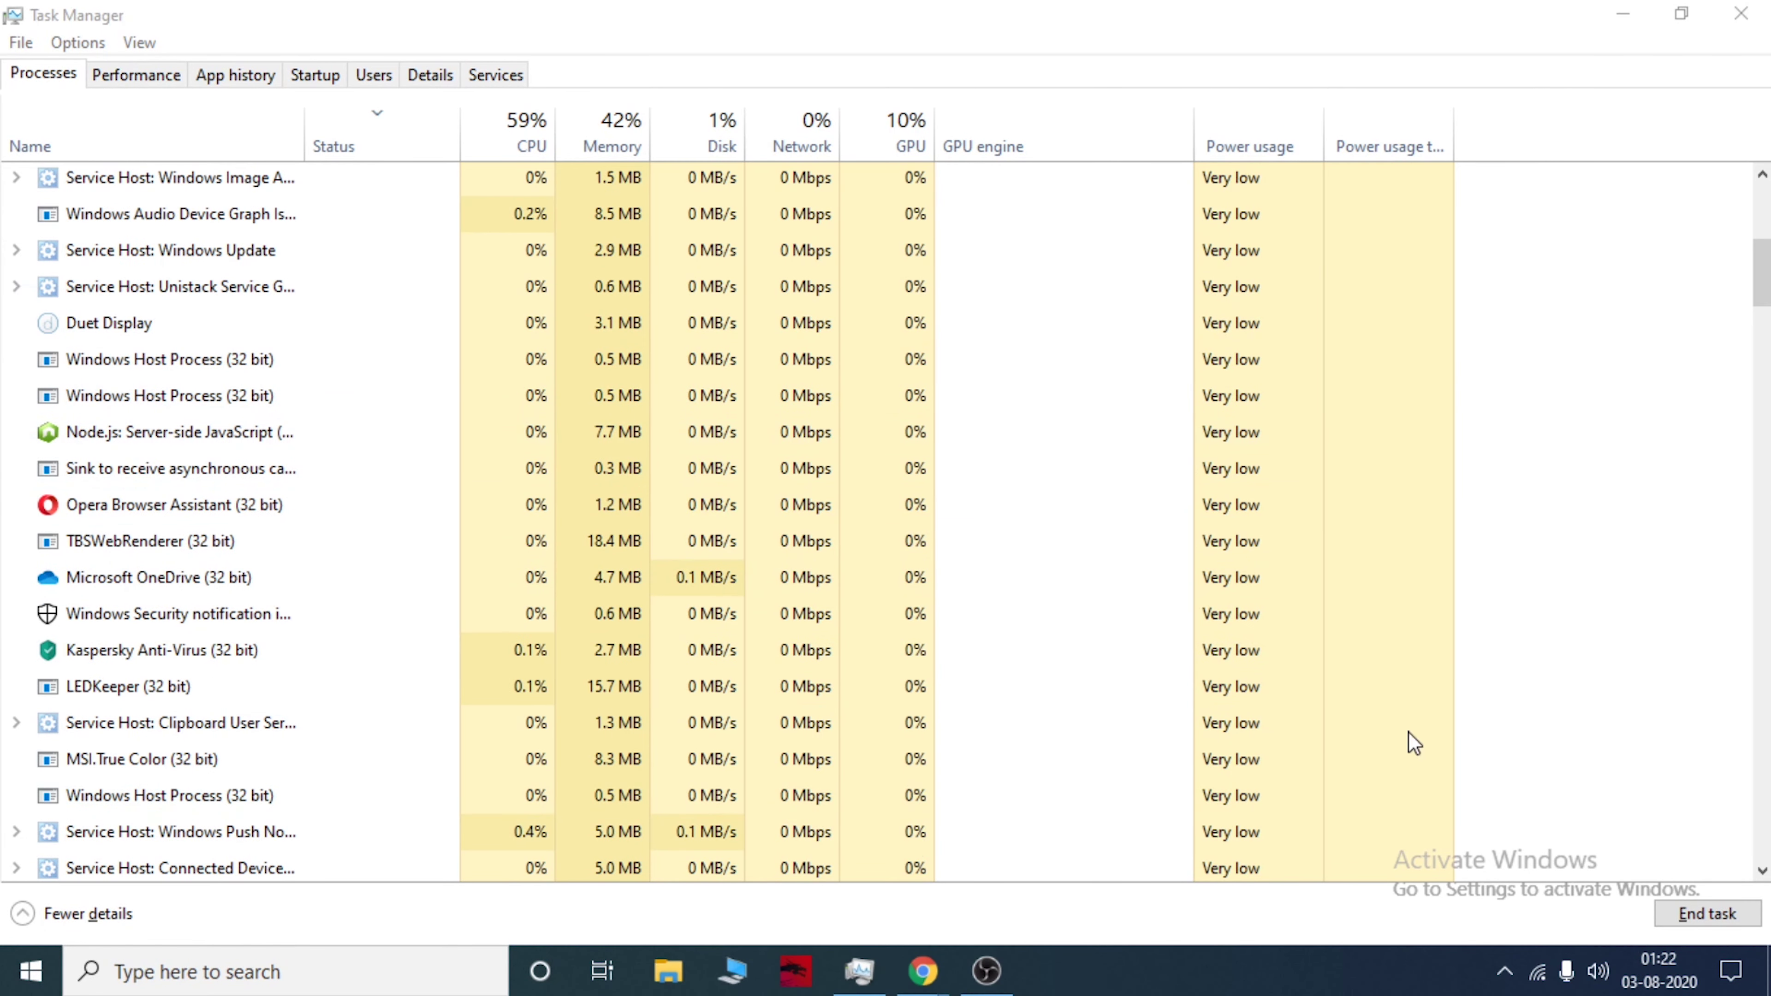
Look through the list of running processes for the restarted Windows Explorer.
{"action": "scroll", "coordinate": [566, 724], "scroll_direction": "up", "scroll_amount": 6}
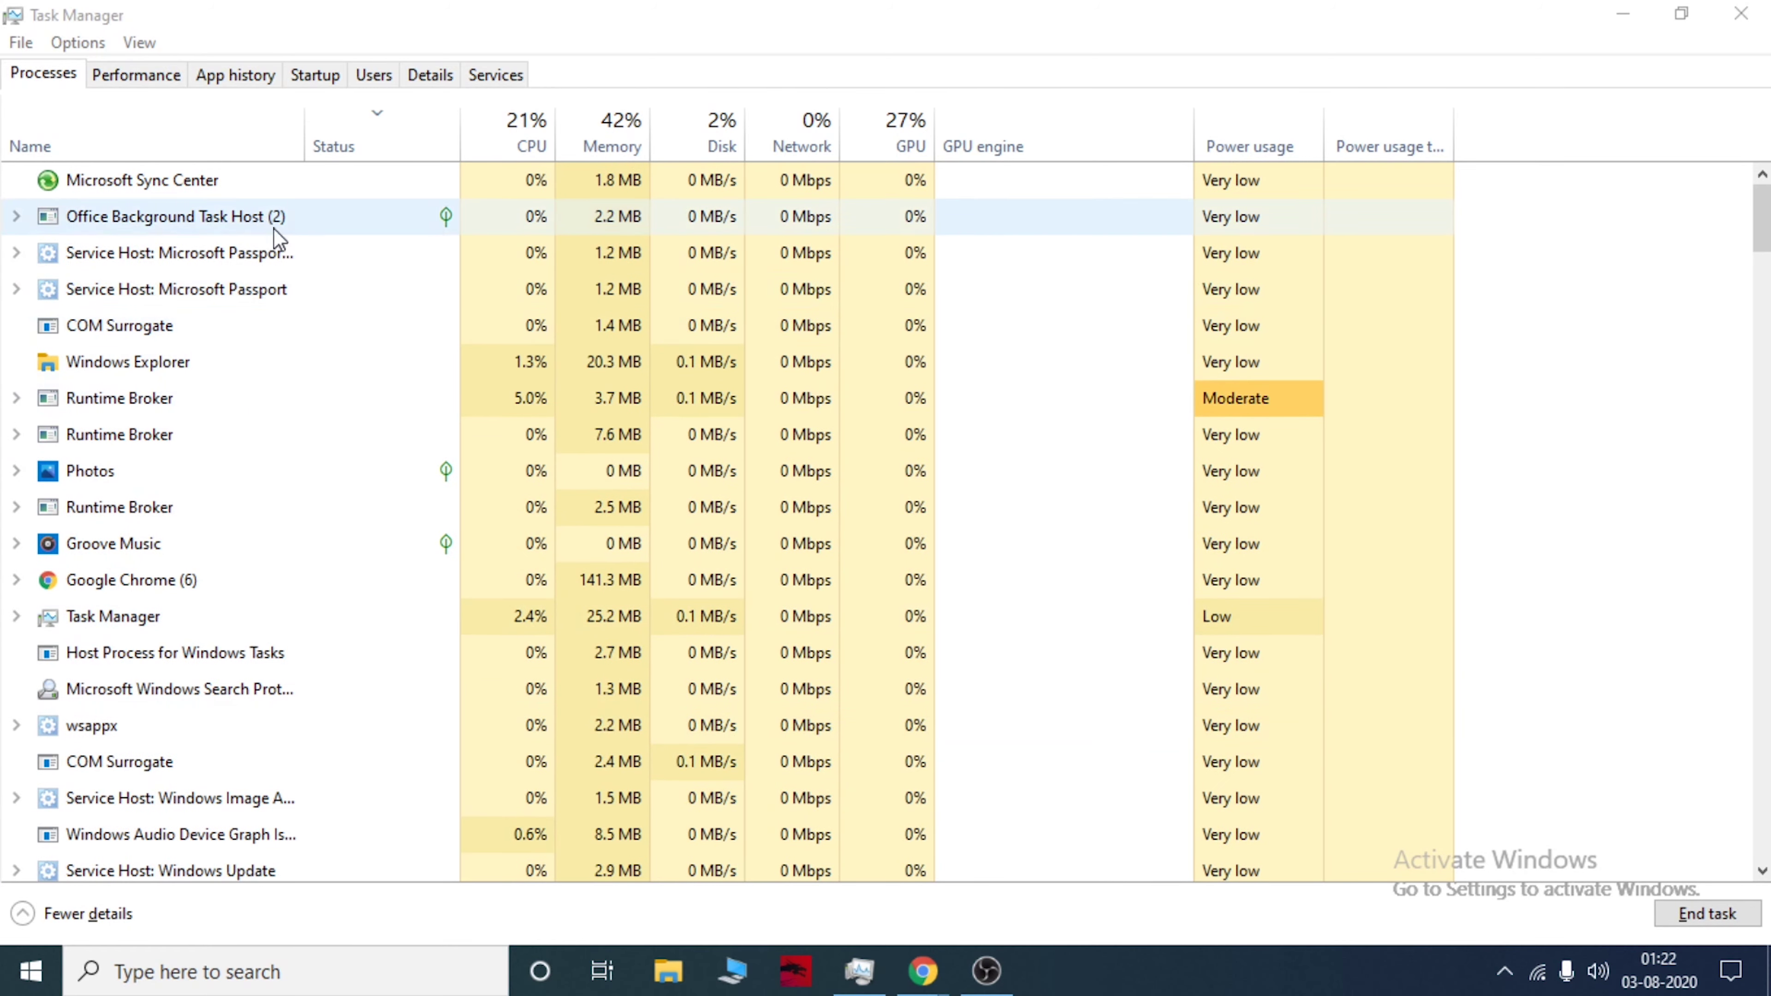
{"action": "scroll", "coordinate": [185, 404], "scroll_direction": "down", "scroll_amount": 6}
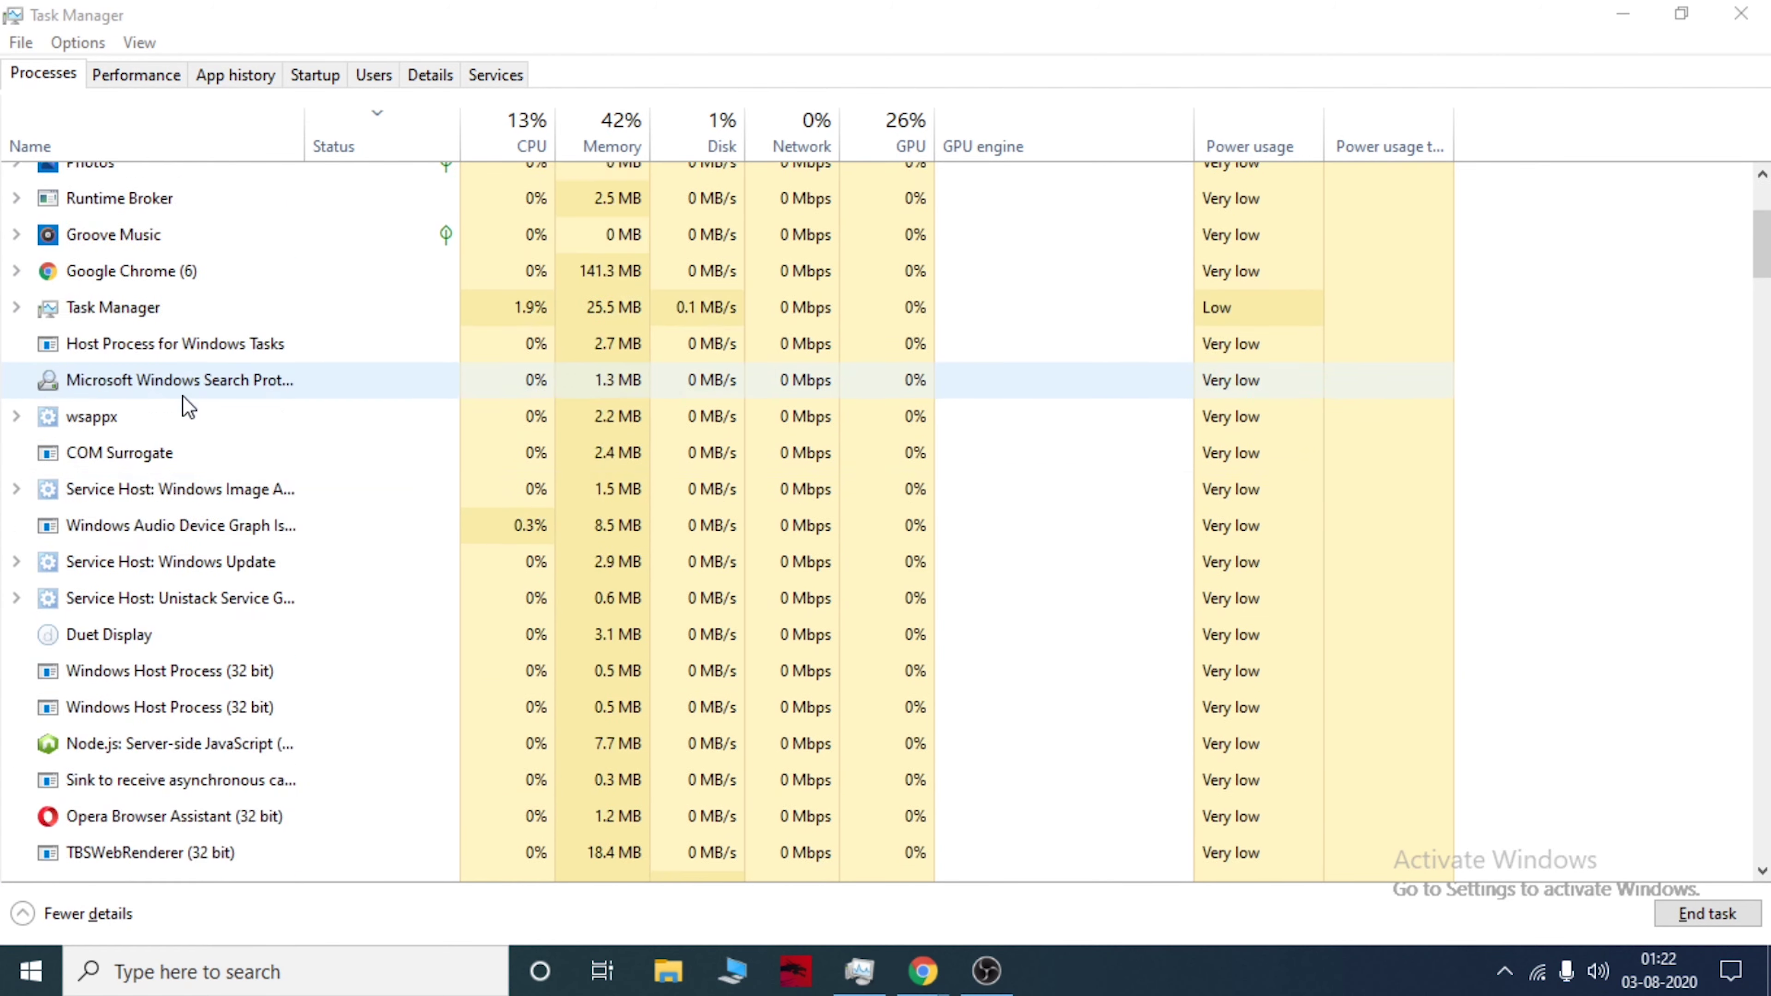
{"action": "left_click_drag", "start_coordinate": [1762, 293], "coordinate": [1765, 249]}
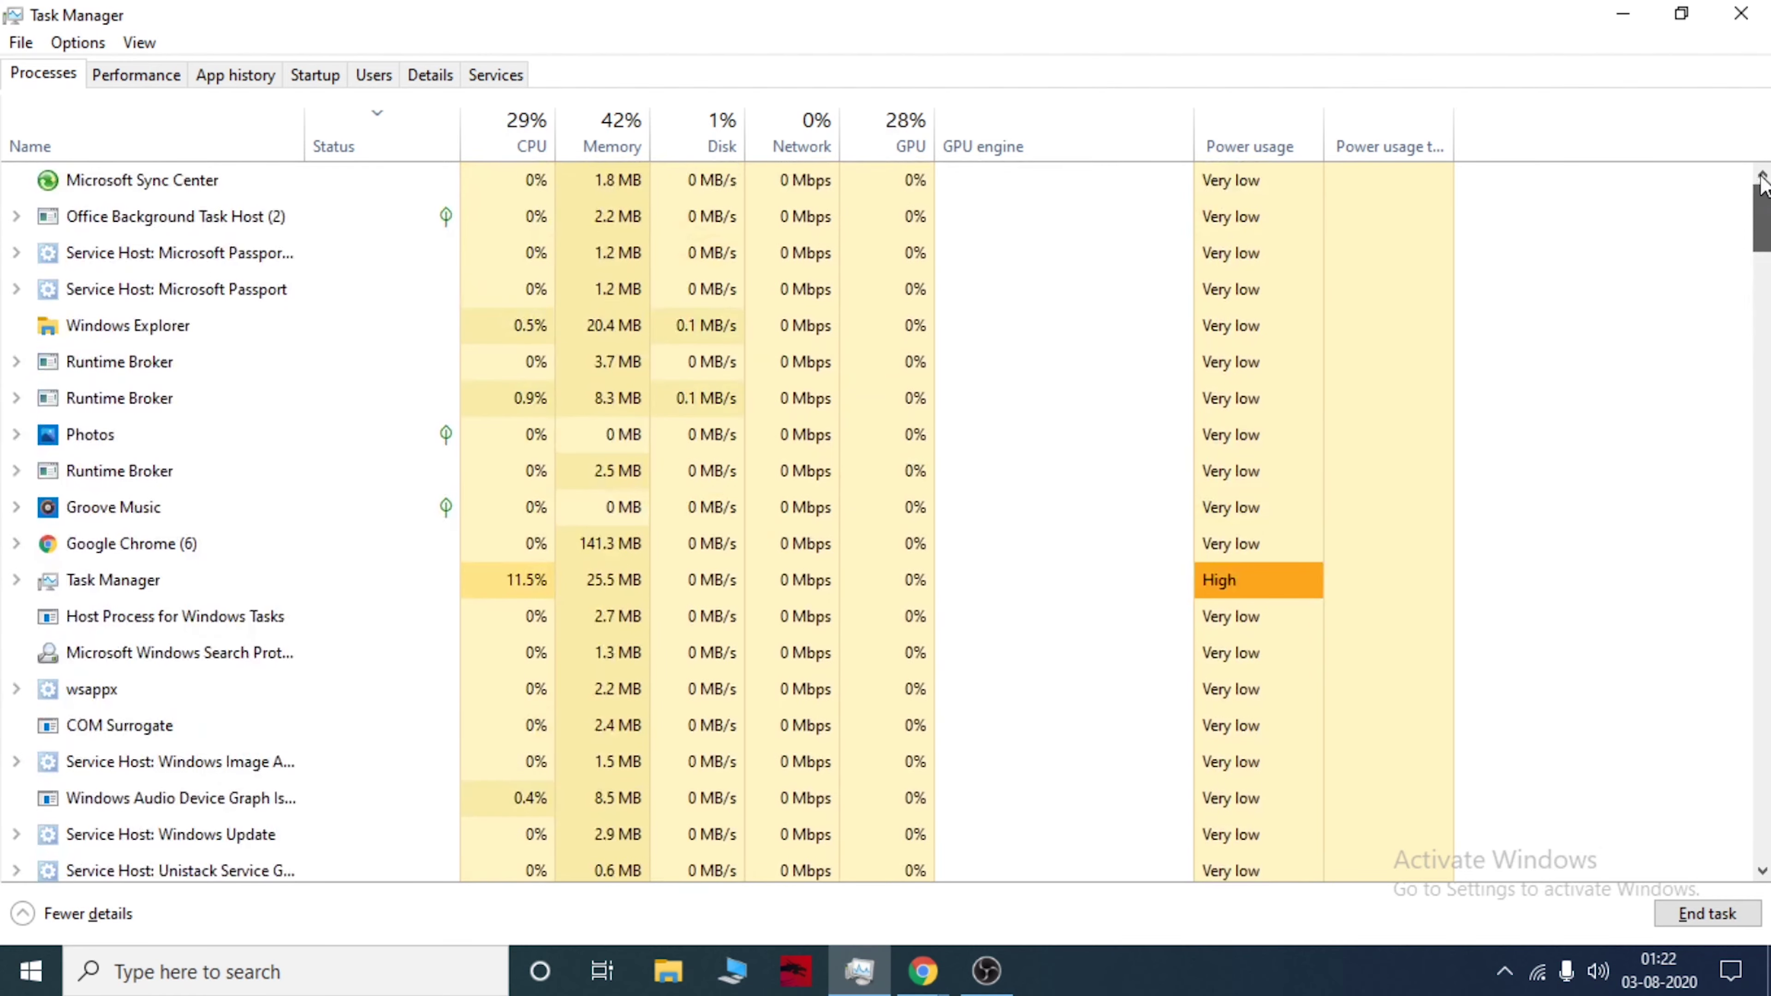
End the Photos process in the list of running processes and close Task Manager.
{"action": "right_click", "coordinate": [271, 227]}
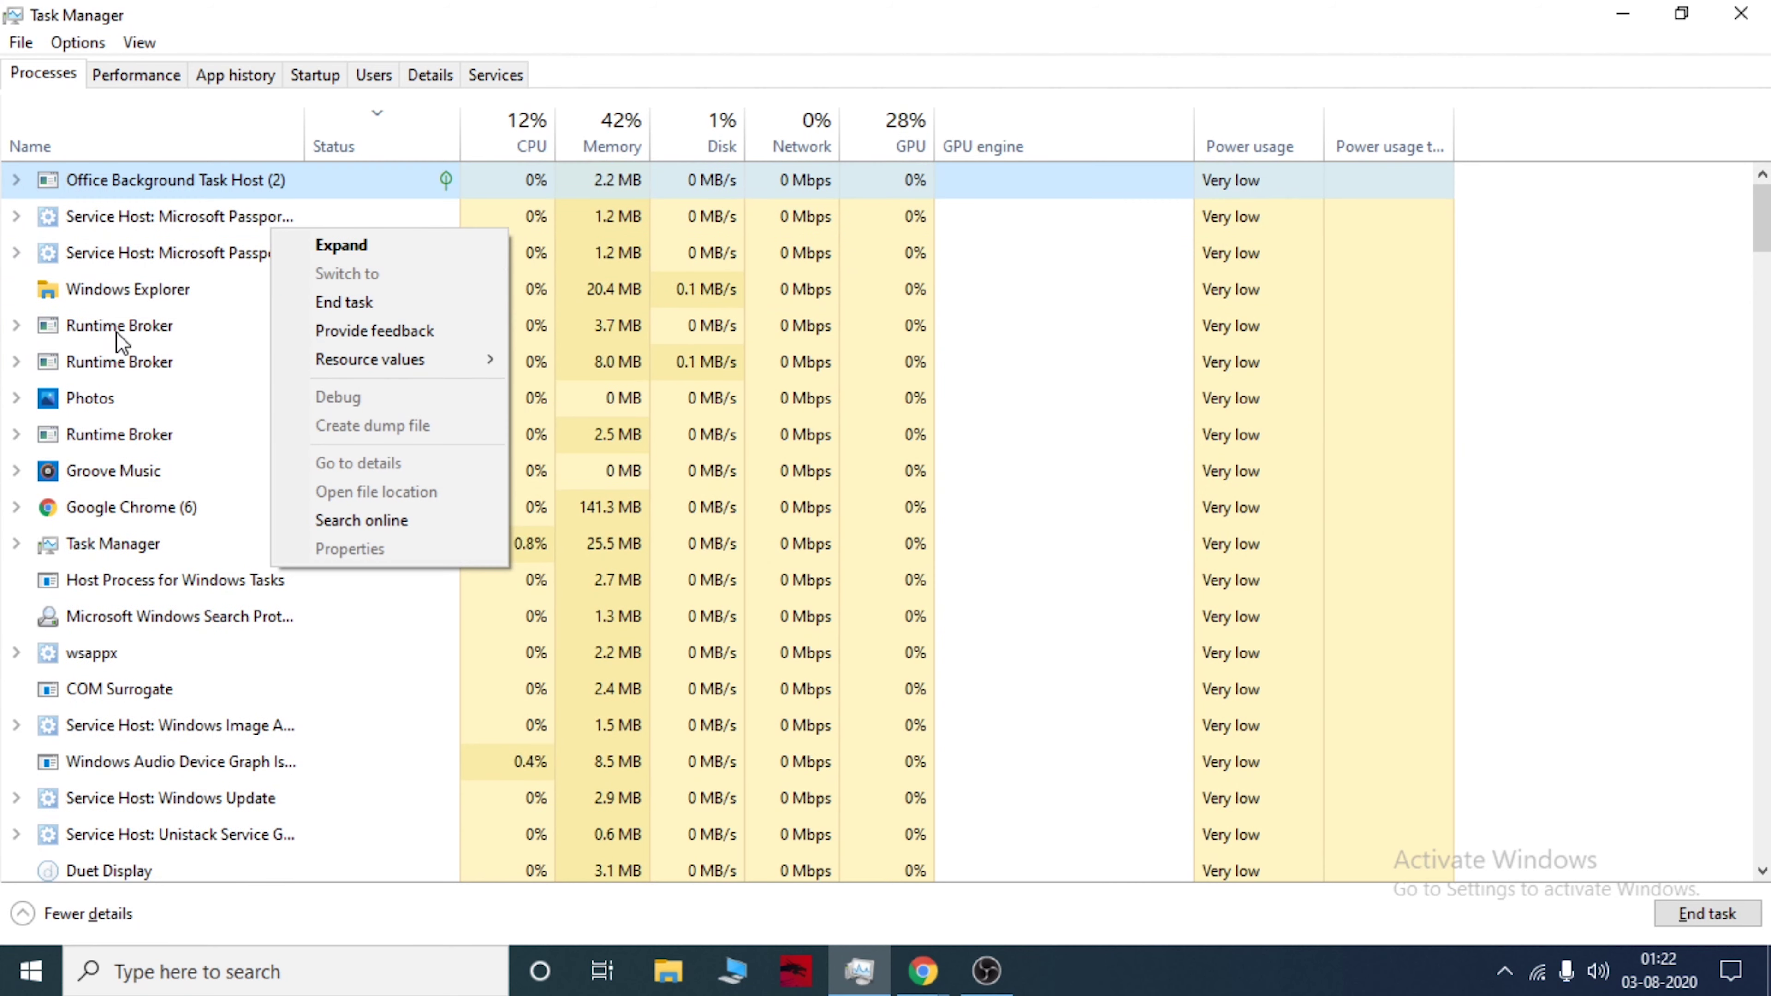
{"action": "right_click", "coordinate": [118, 400]}
{"action": "left_click", "coordinate": [179, 465]}
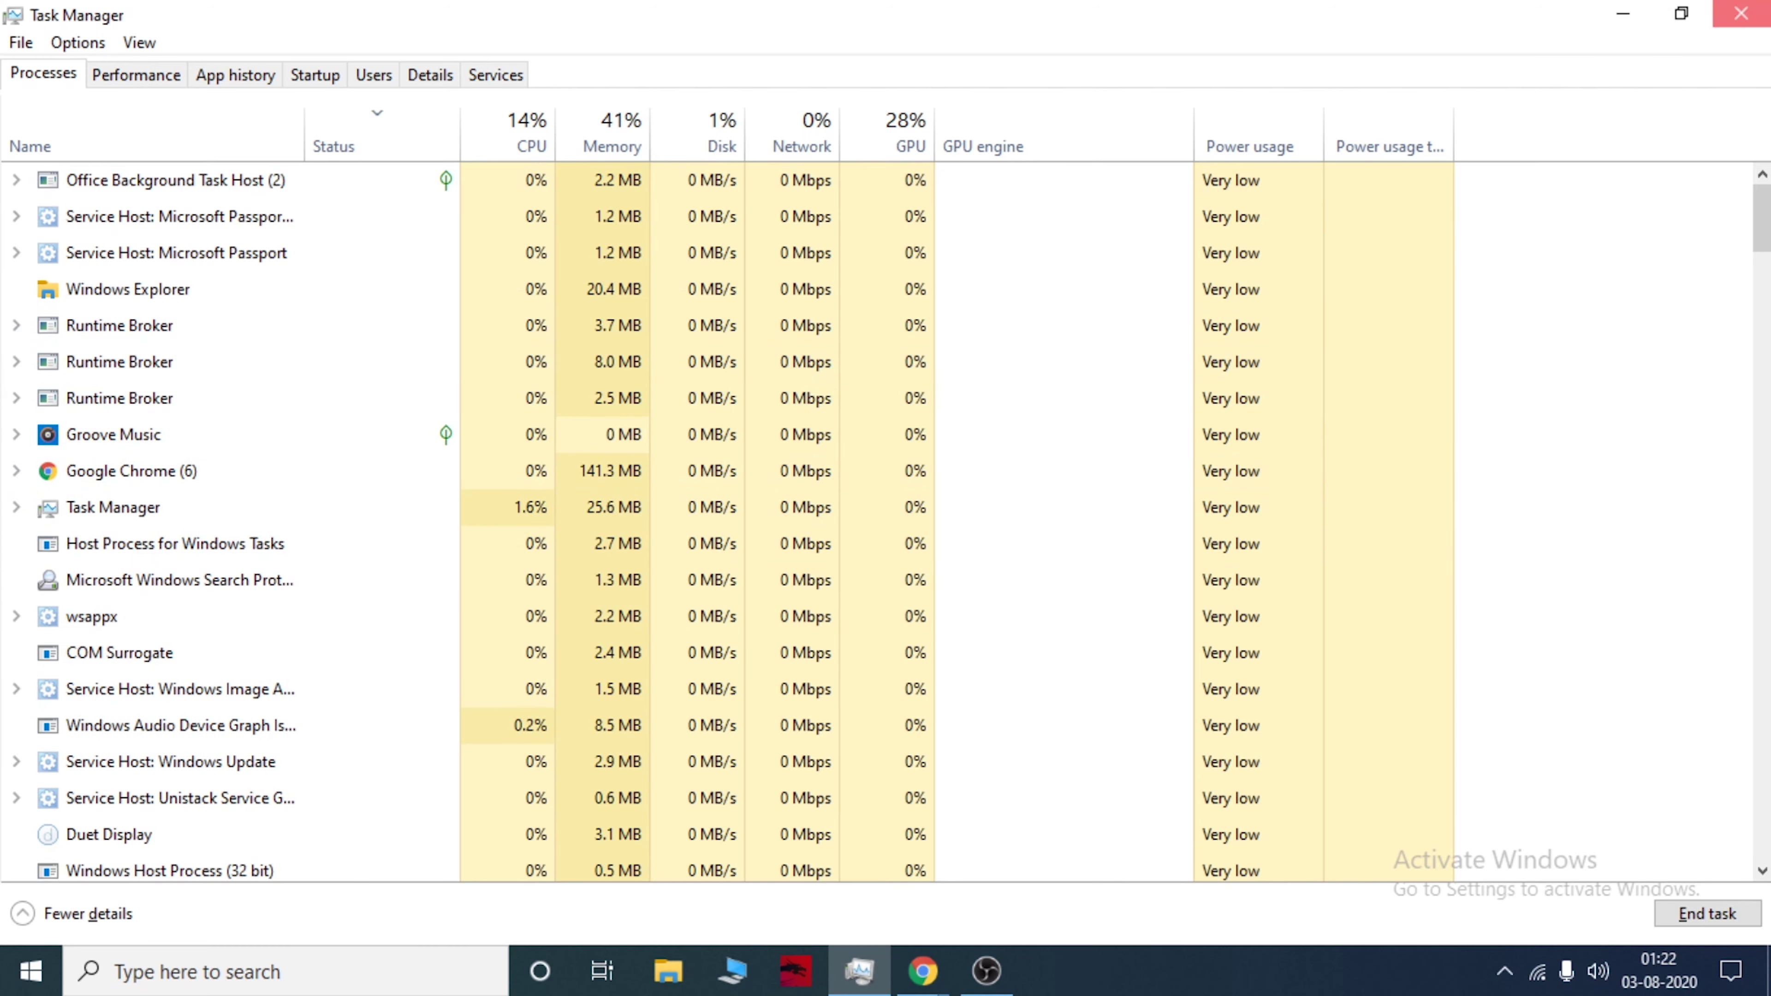
{"action": "left_click", "coordinate": [1741, 13]}
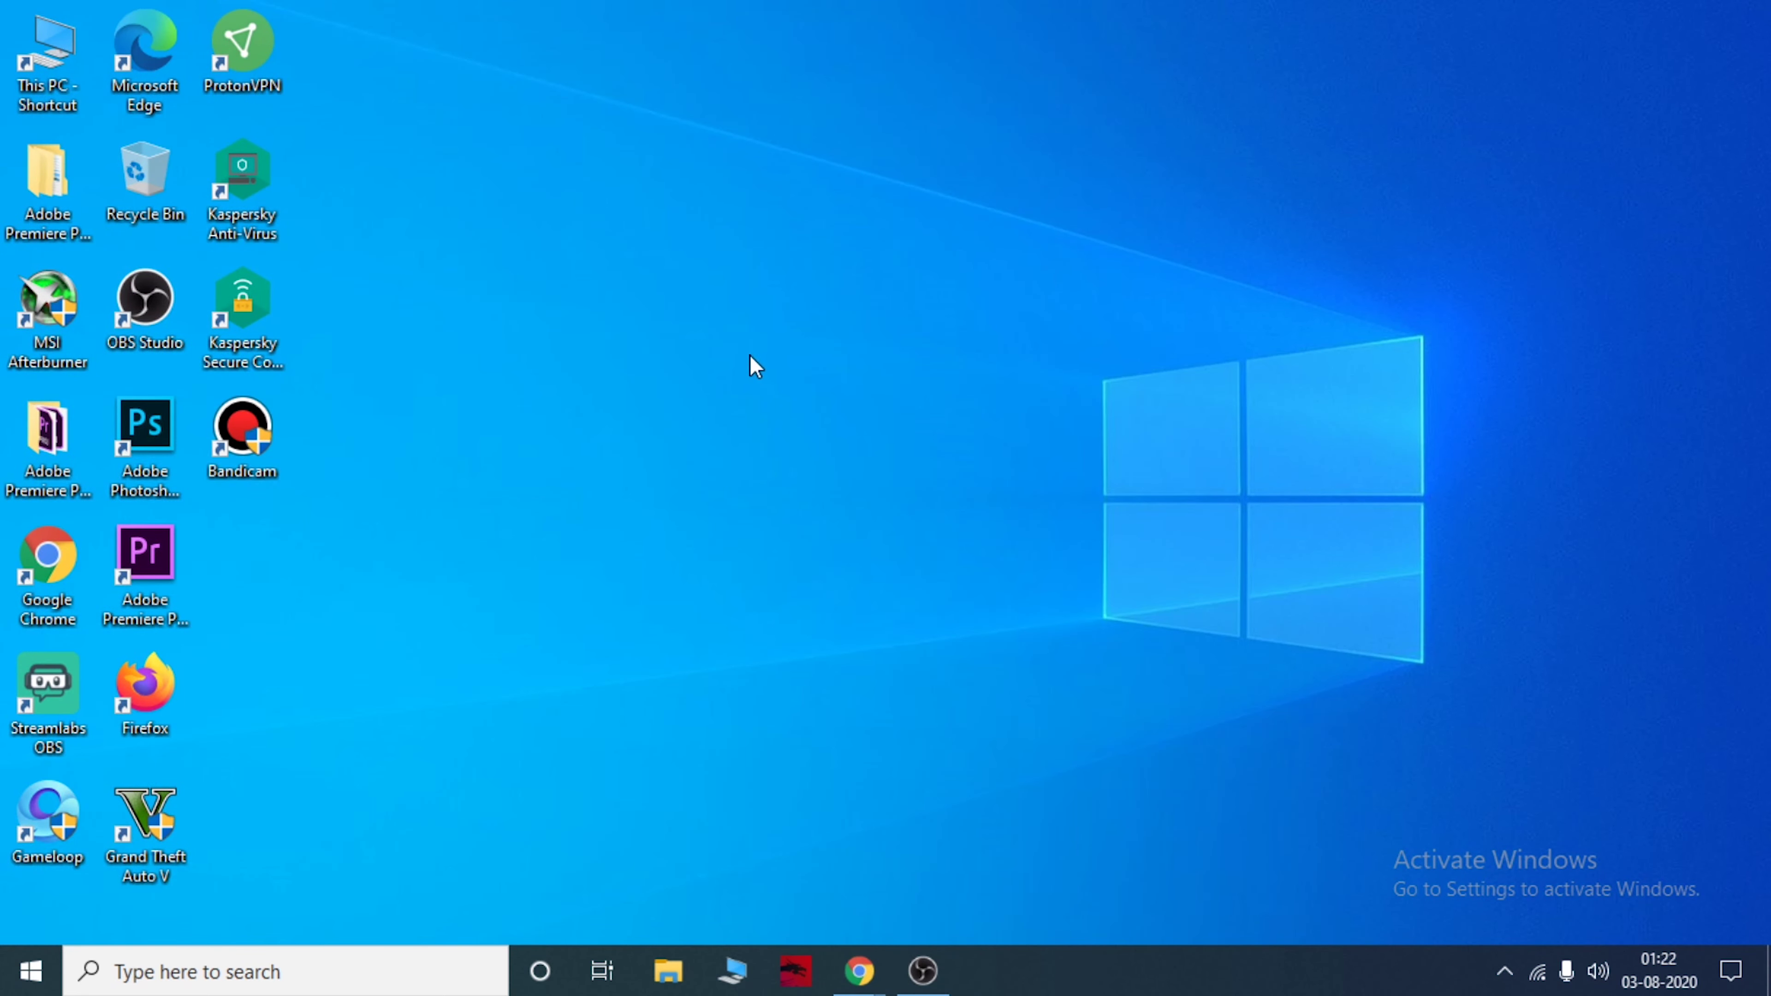
Refresh the desktop four times in a row.
{"action": "right_click", "coordinate": [751, 354]}
{"action": "left_click", "coordinate": [850, 431]}
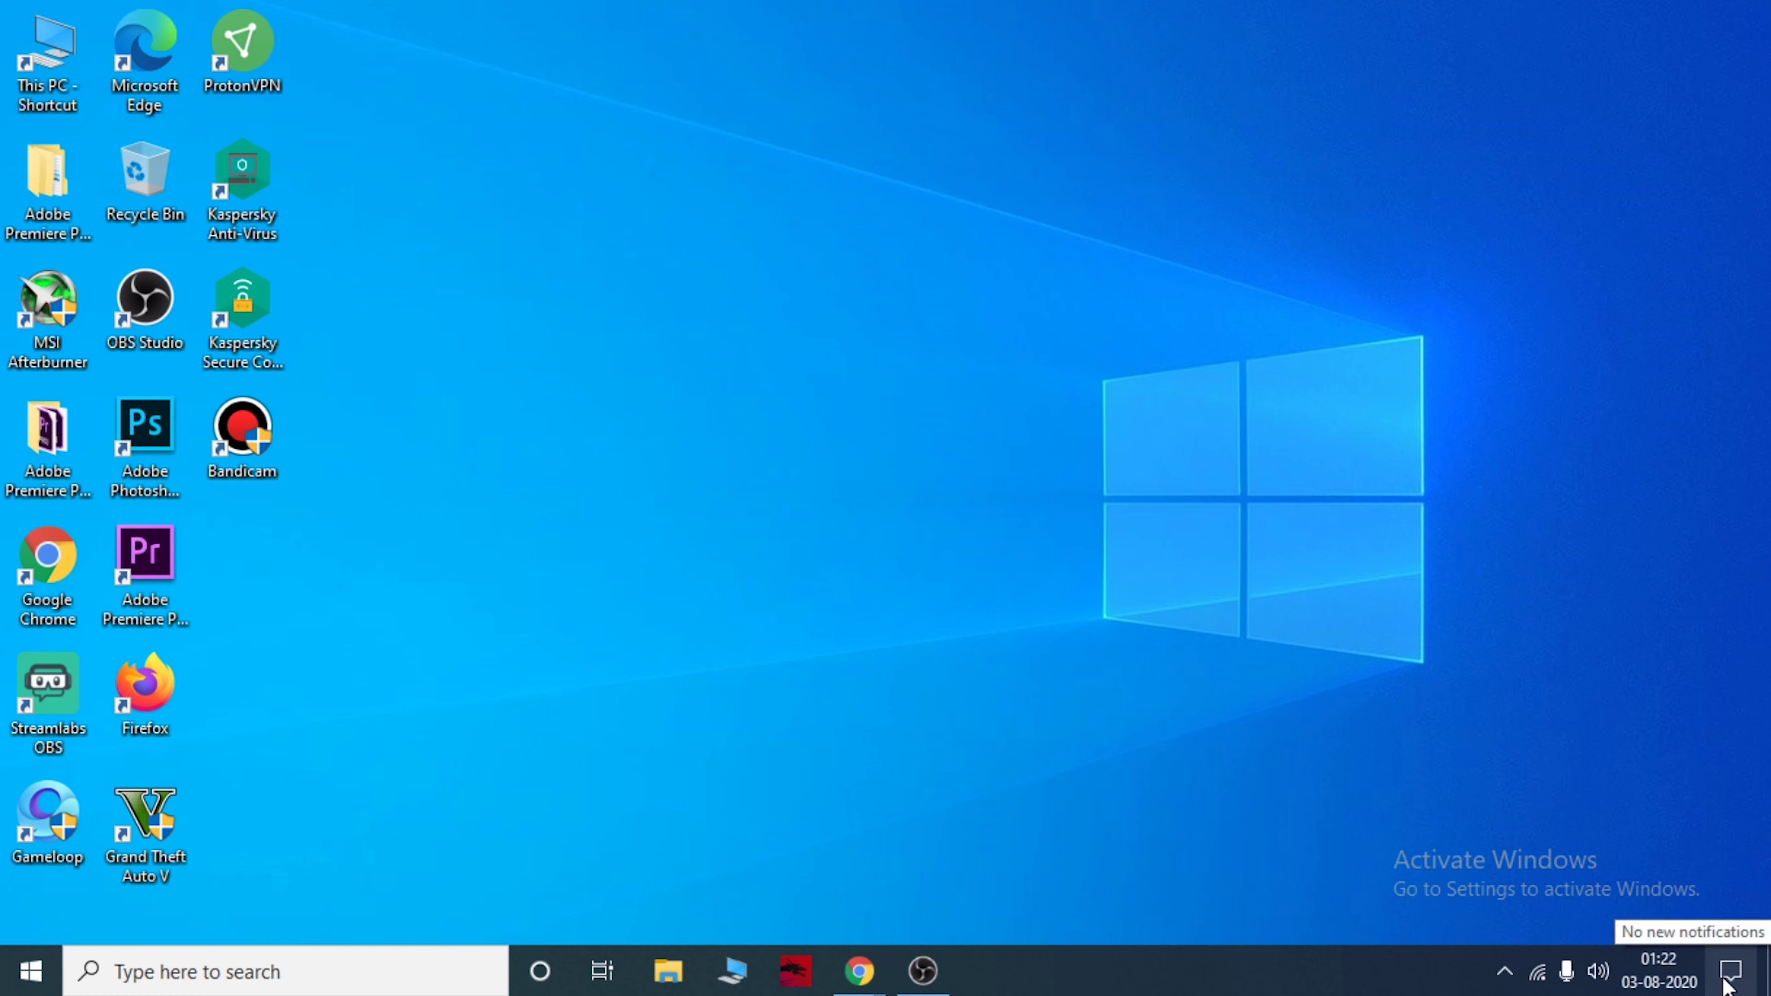
{"action": "right_click", "coordinate": [1068, 617]}
{"action": "left_click", "coordinate": [1147, 691]}
{"action": "right_click", "coordinate": [786, 594]}
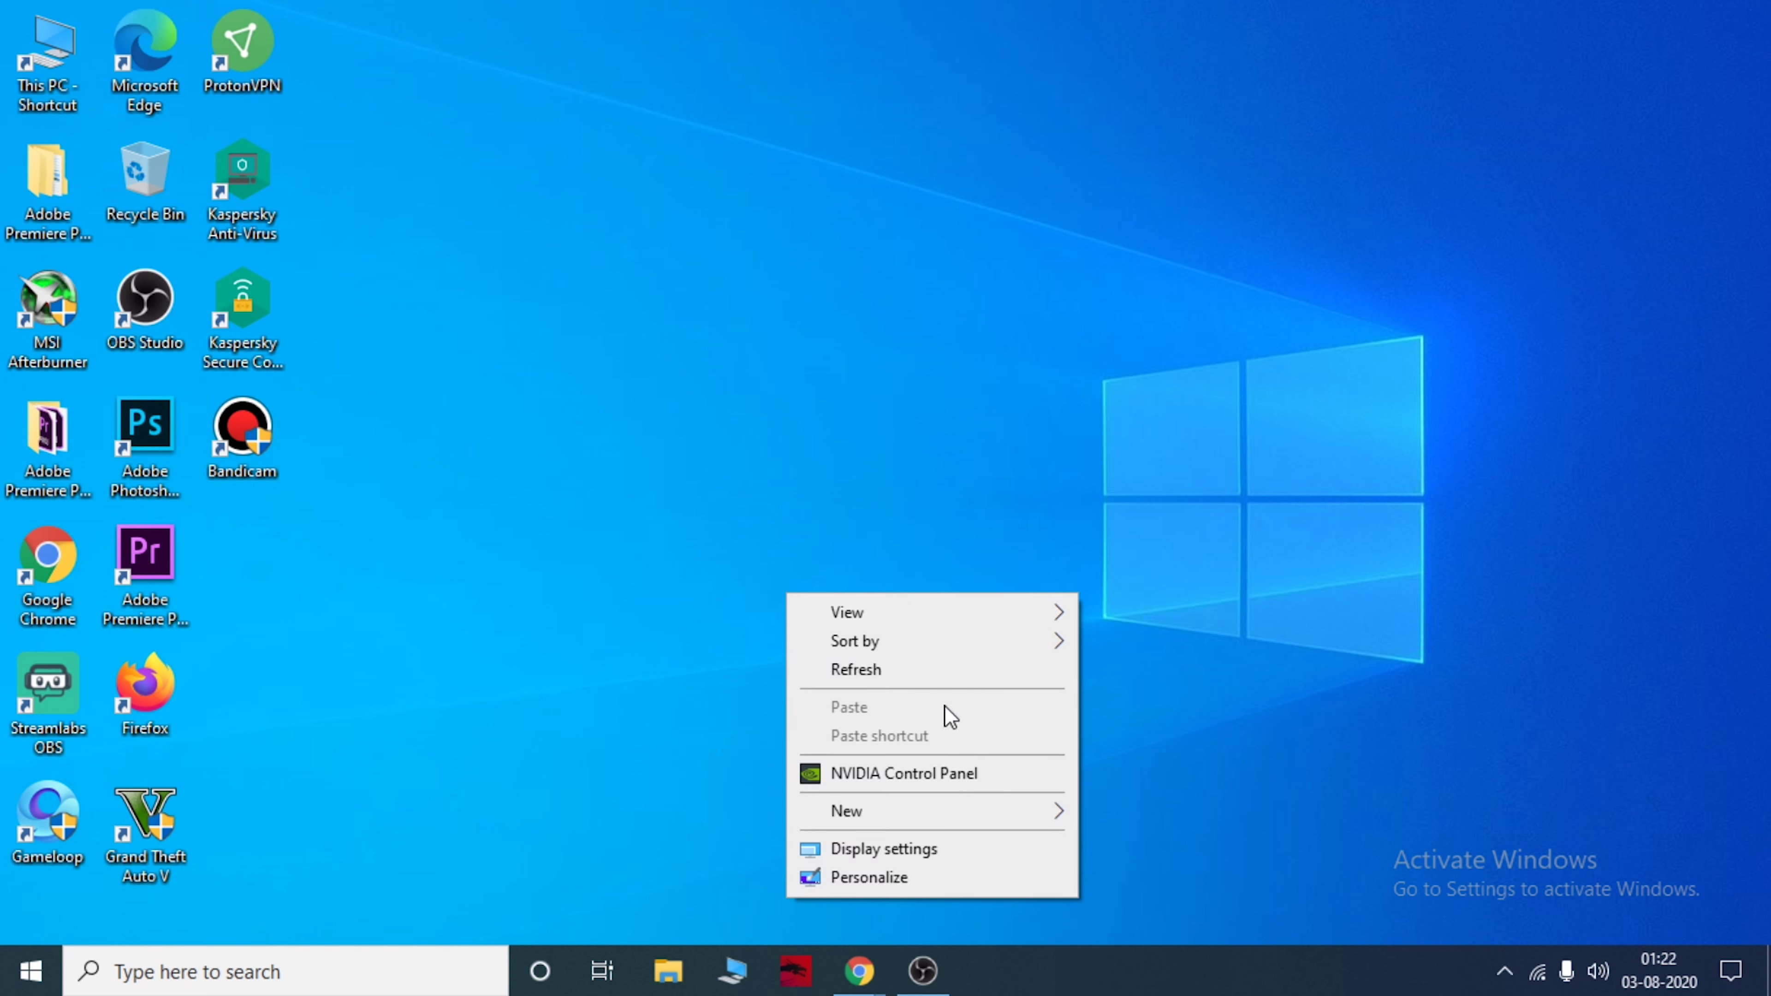
{"action": "left_click", "coordinate": [872, 670]}
{"action": "right_click", "coordinate": [851, 660]}
{"action": "left_click", "coordinate": [949, 430]}
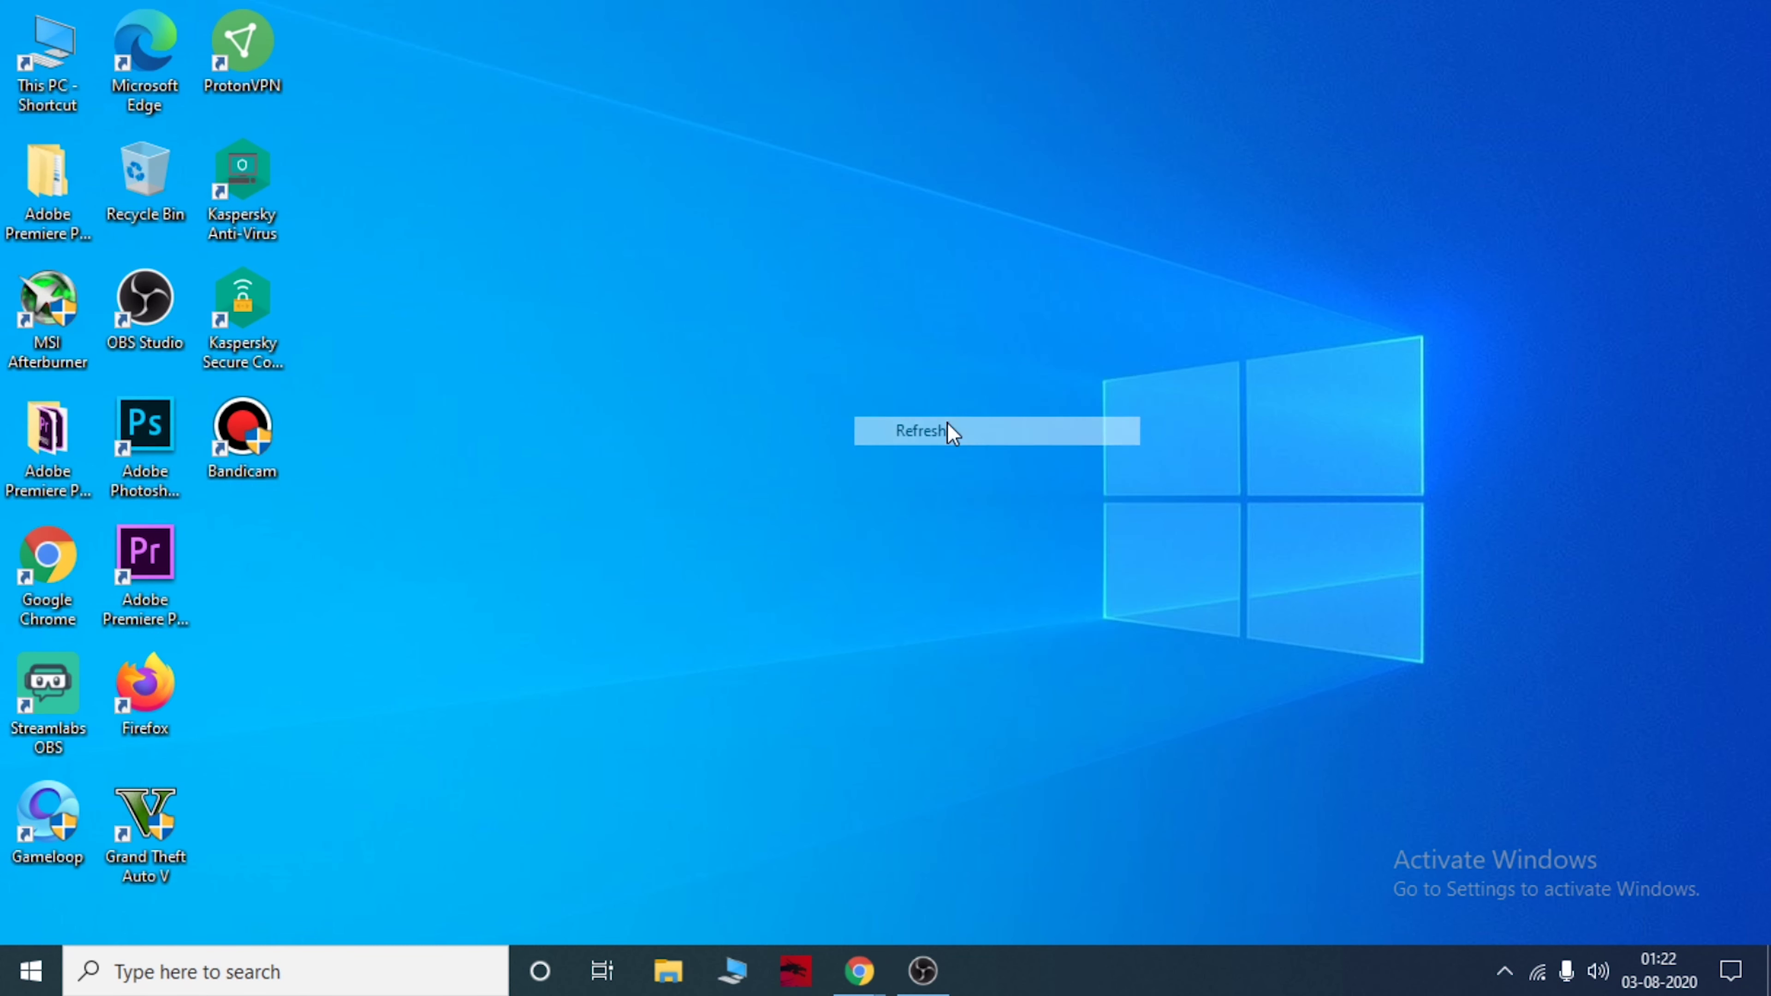
Launch Kaspersky Secure Connection from the desktop and close its window again.
{"action": "double_click", "coordinate": [242, 301]}
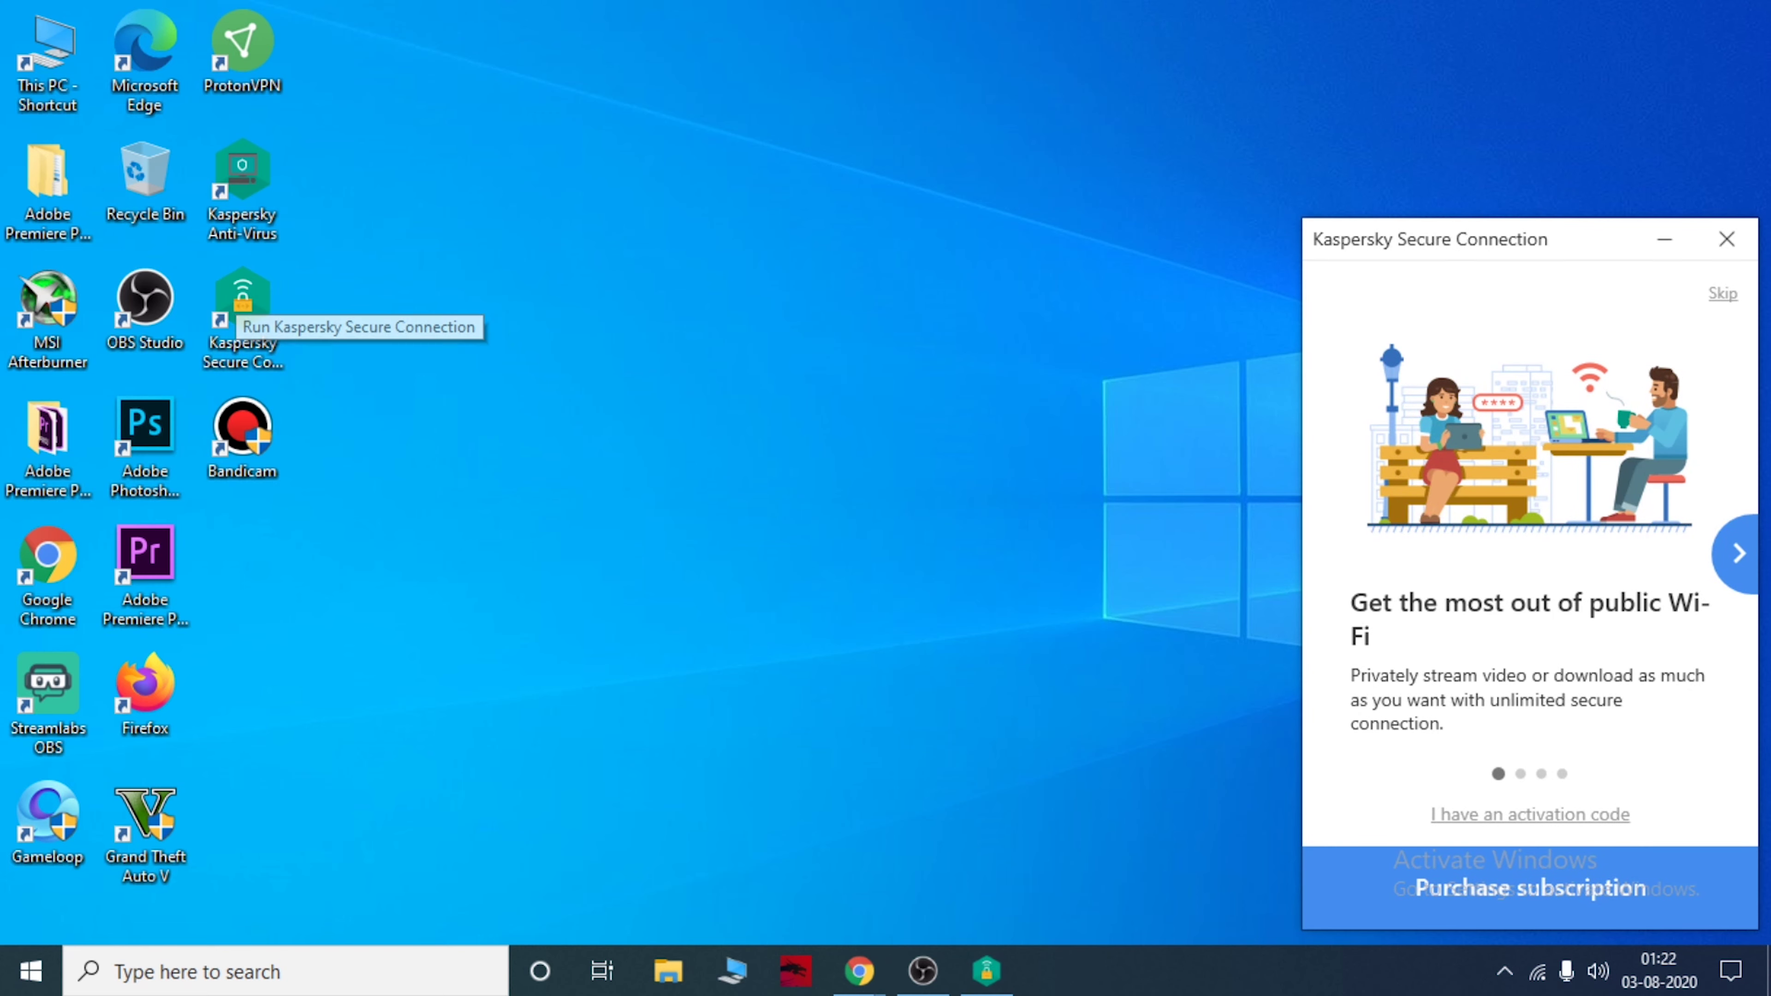
{"action": "left_click", "coordinate": [1713, 238]}
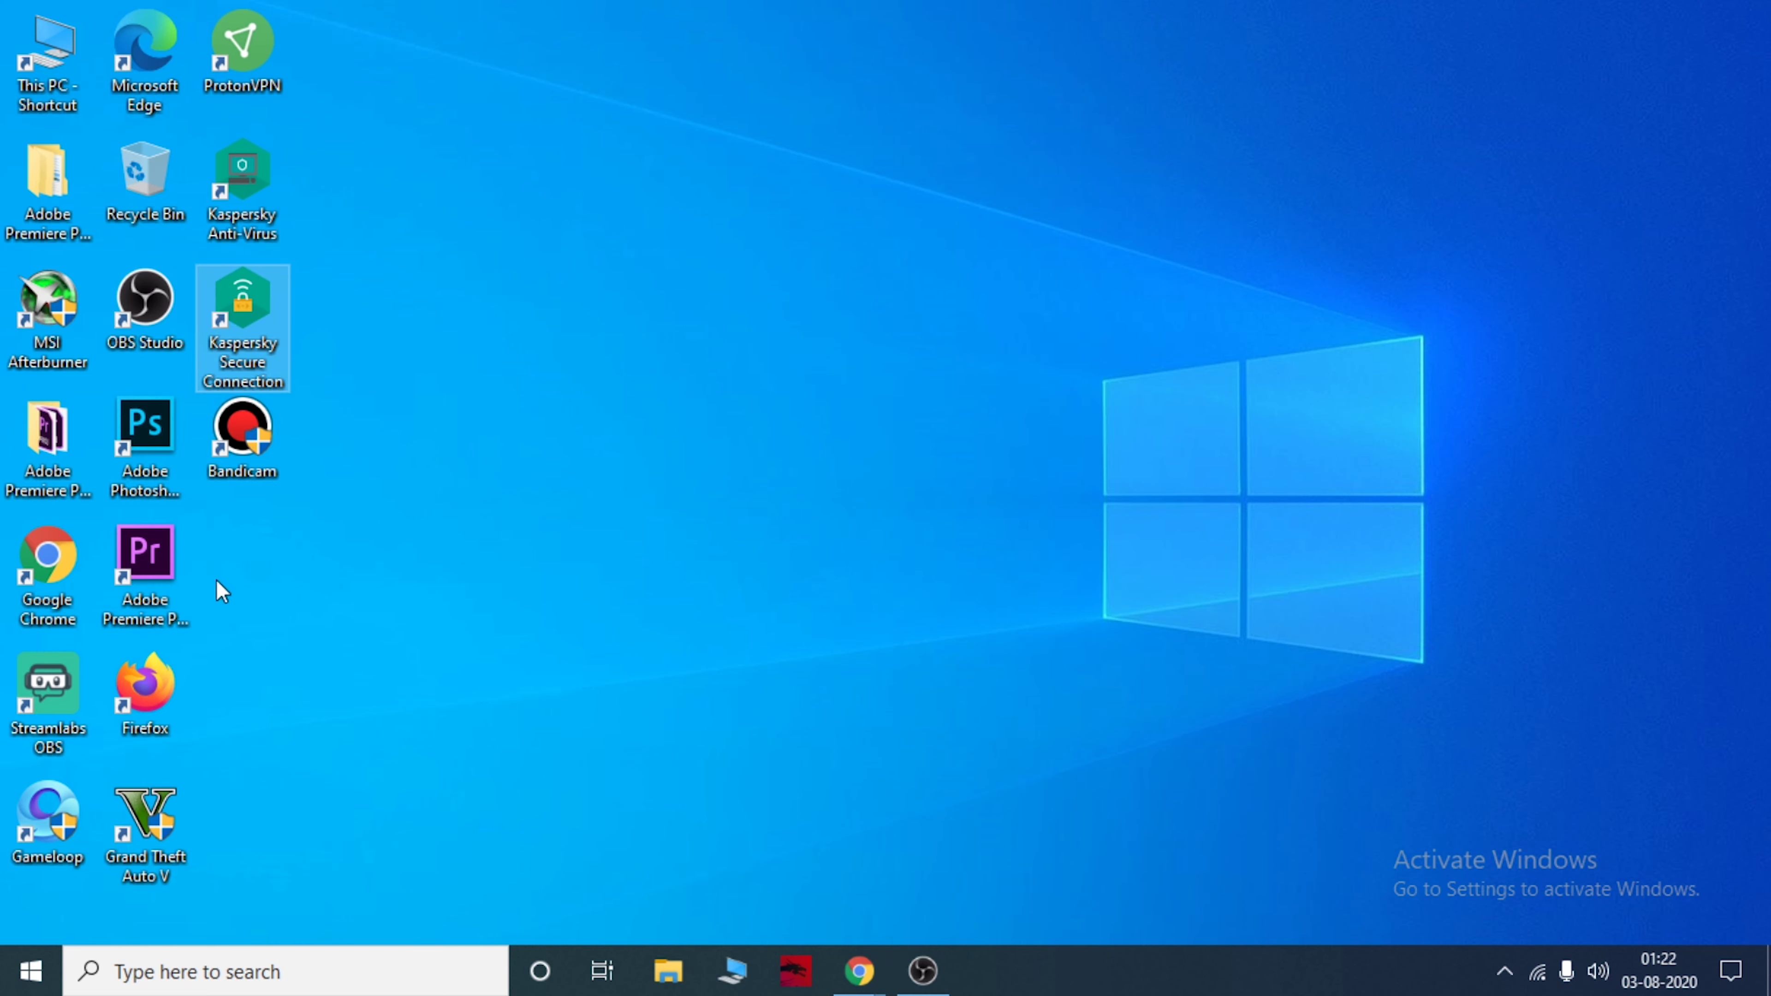
Search Windows for "wind", view the notification settings of Windows Defender Firewall, and close it without changes.
{"action": "left_click", "coordinate": [265, 989]}
{"action": "type", "text": "wind"}
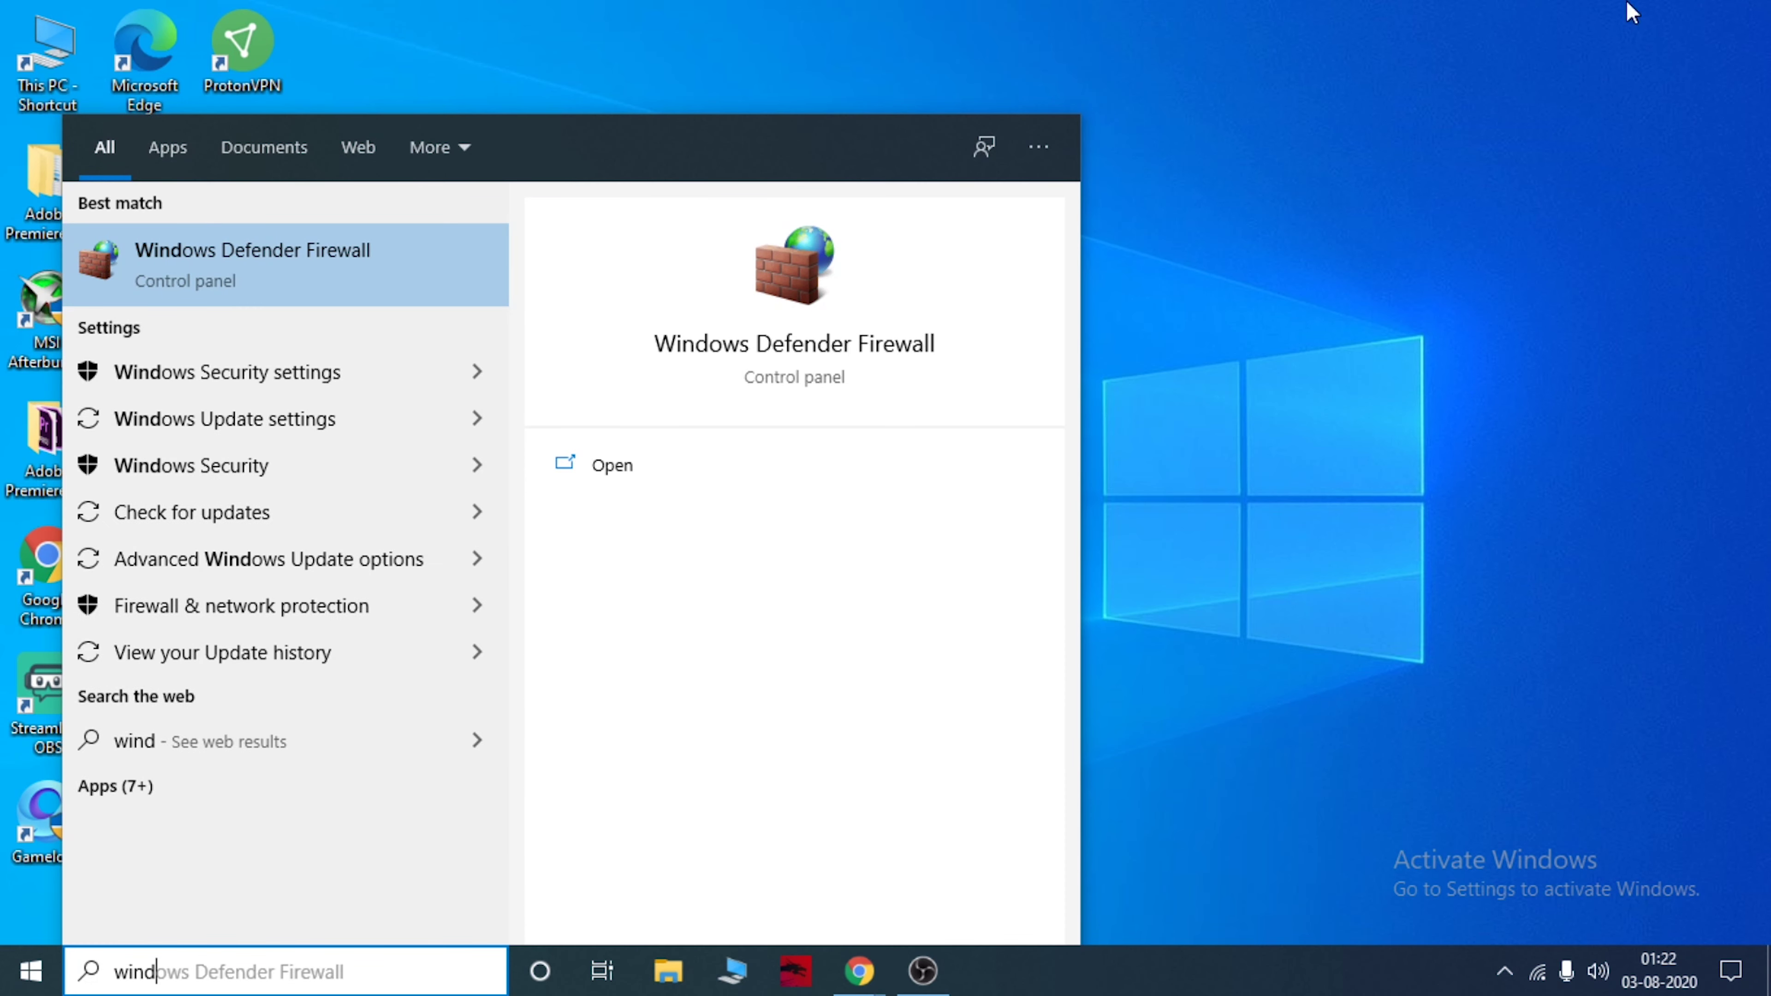
{"action": "left_click", "coordinate": [810, 304]}
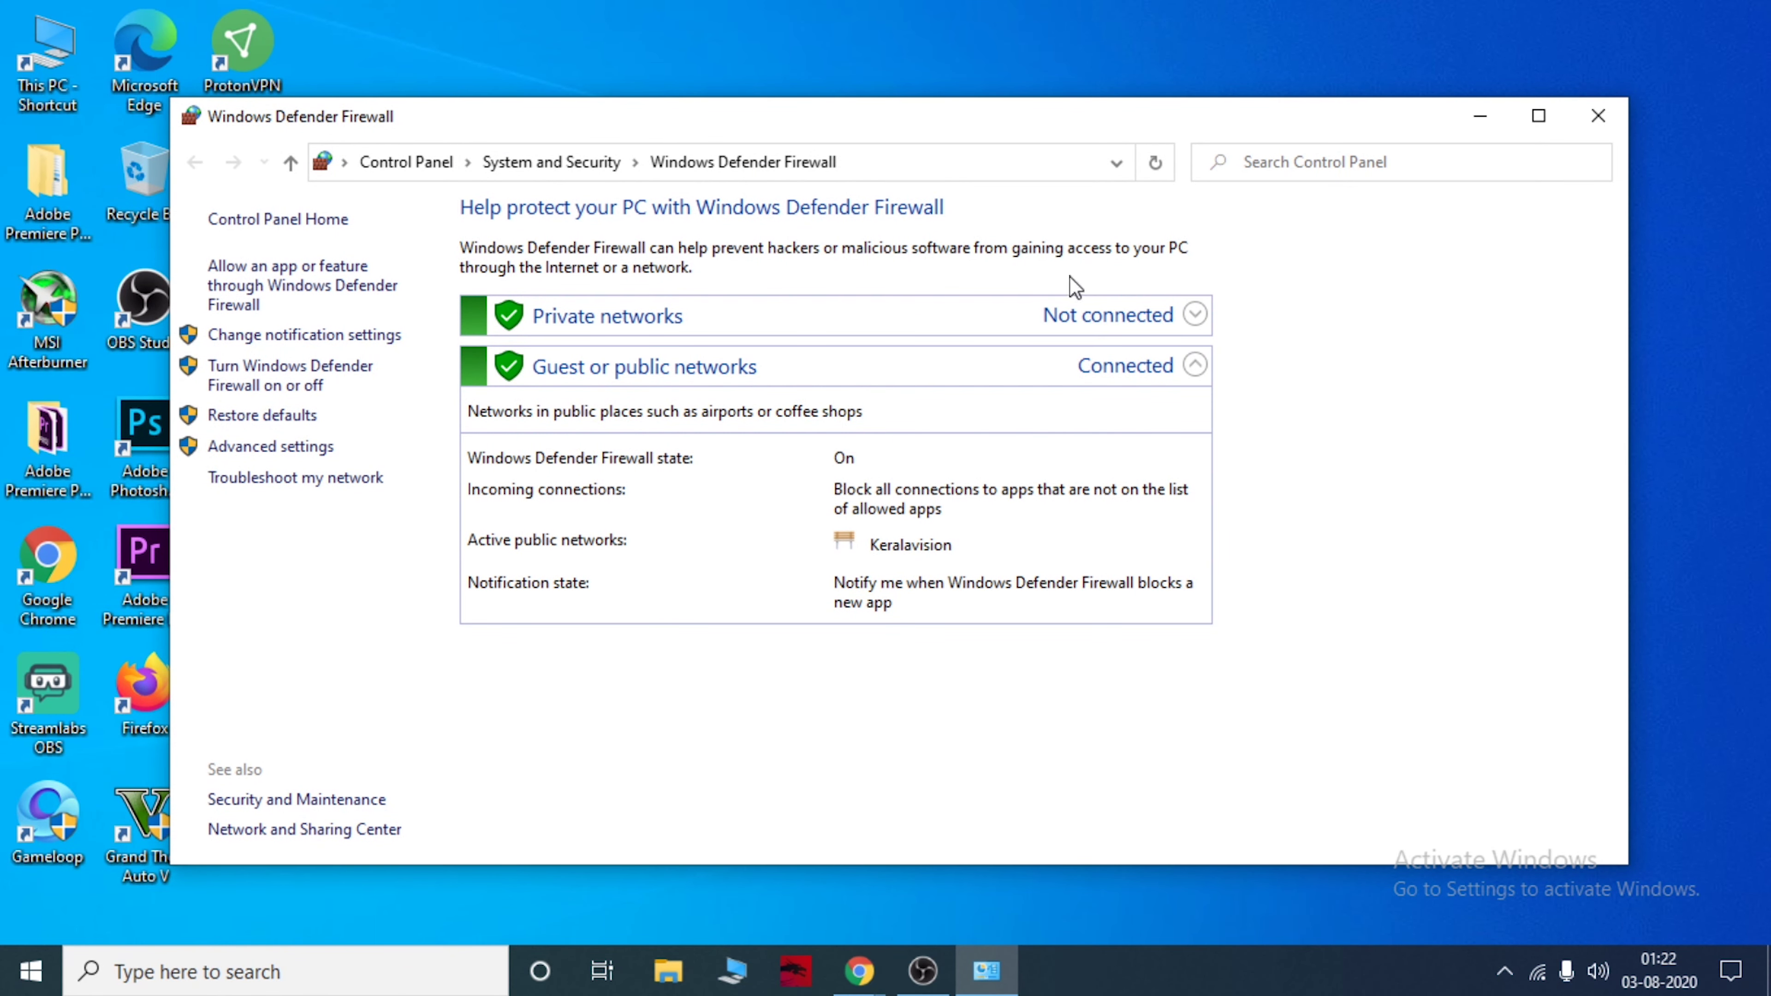
{"action": "left_click", "coordinate": [318, 336]}
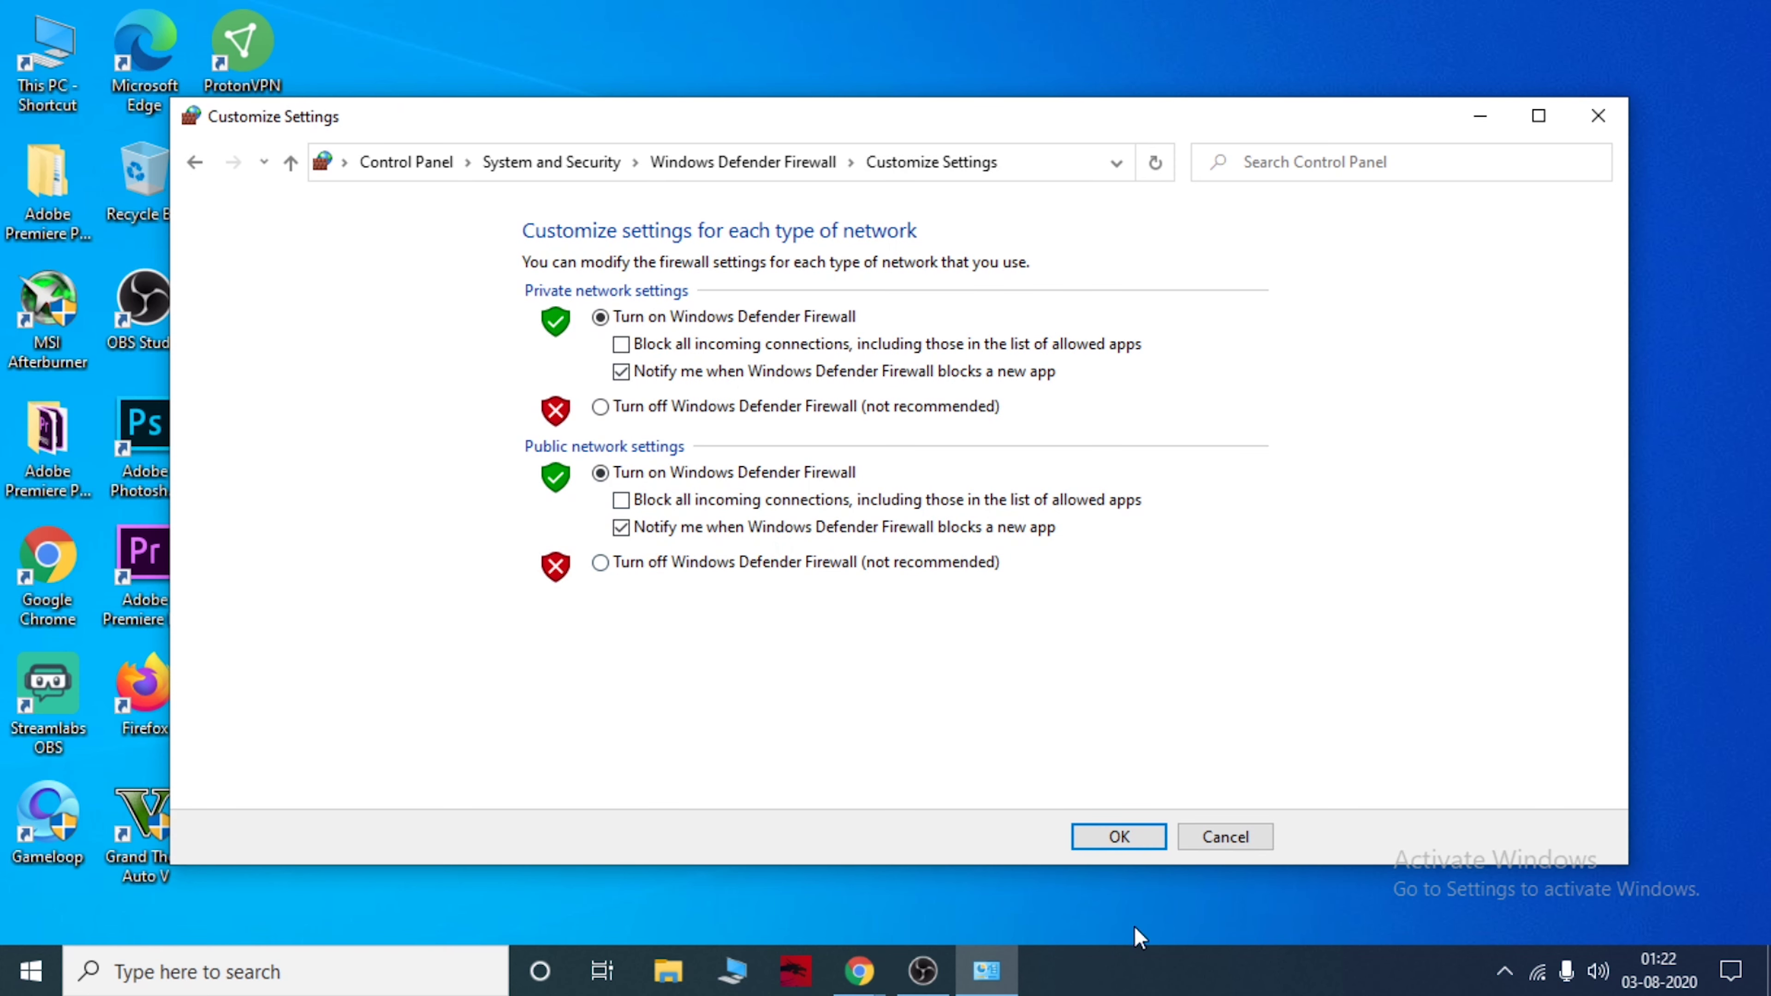
{"action": "left_click", "coordinate": [1239, 846]}
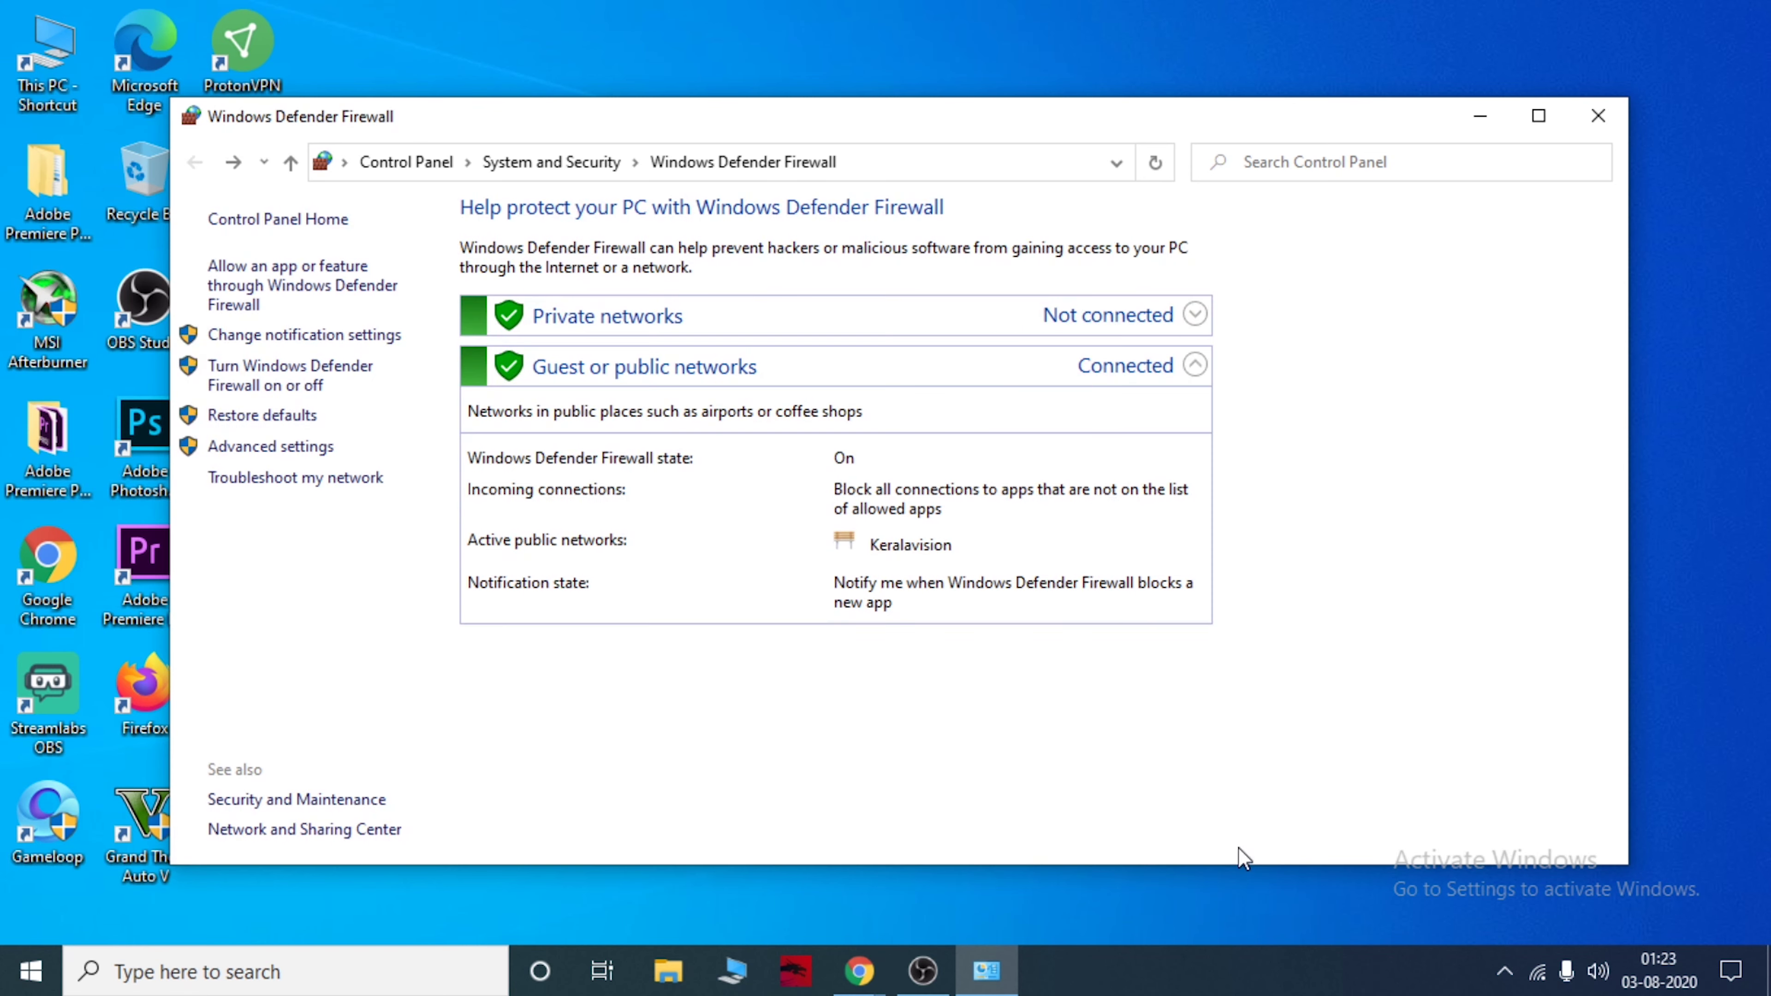
{"action": "left_click", "coordinate": [1616, 119]}
Switch to Google Chrome, search Google for "ssd" in a maximized window and browse the image results.
{"action": "left_click", "coordinate": [1179, 626]}
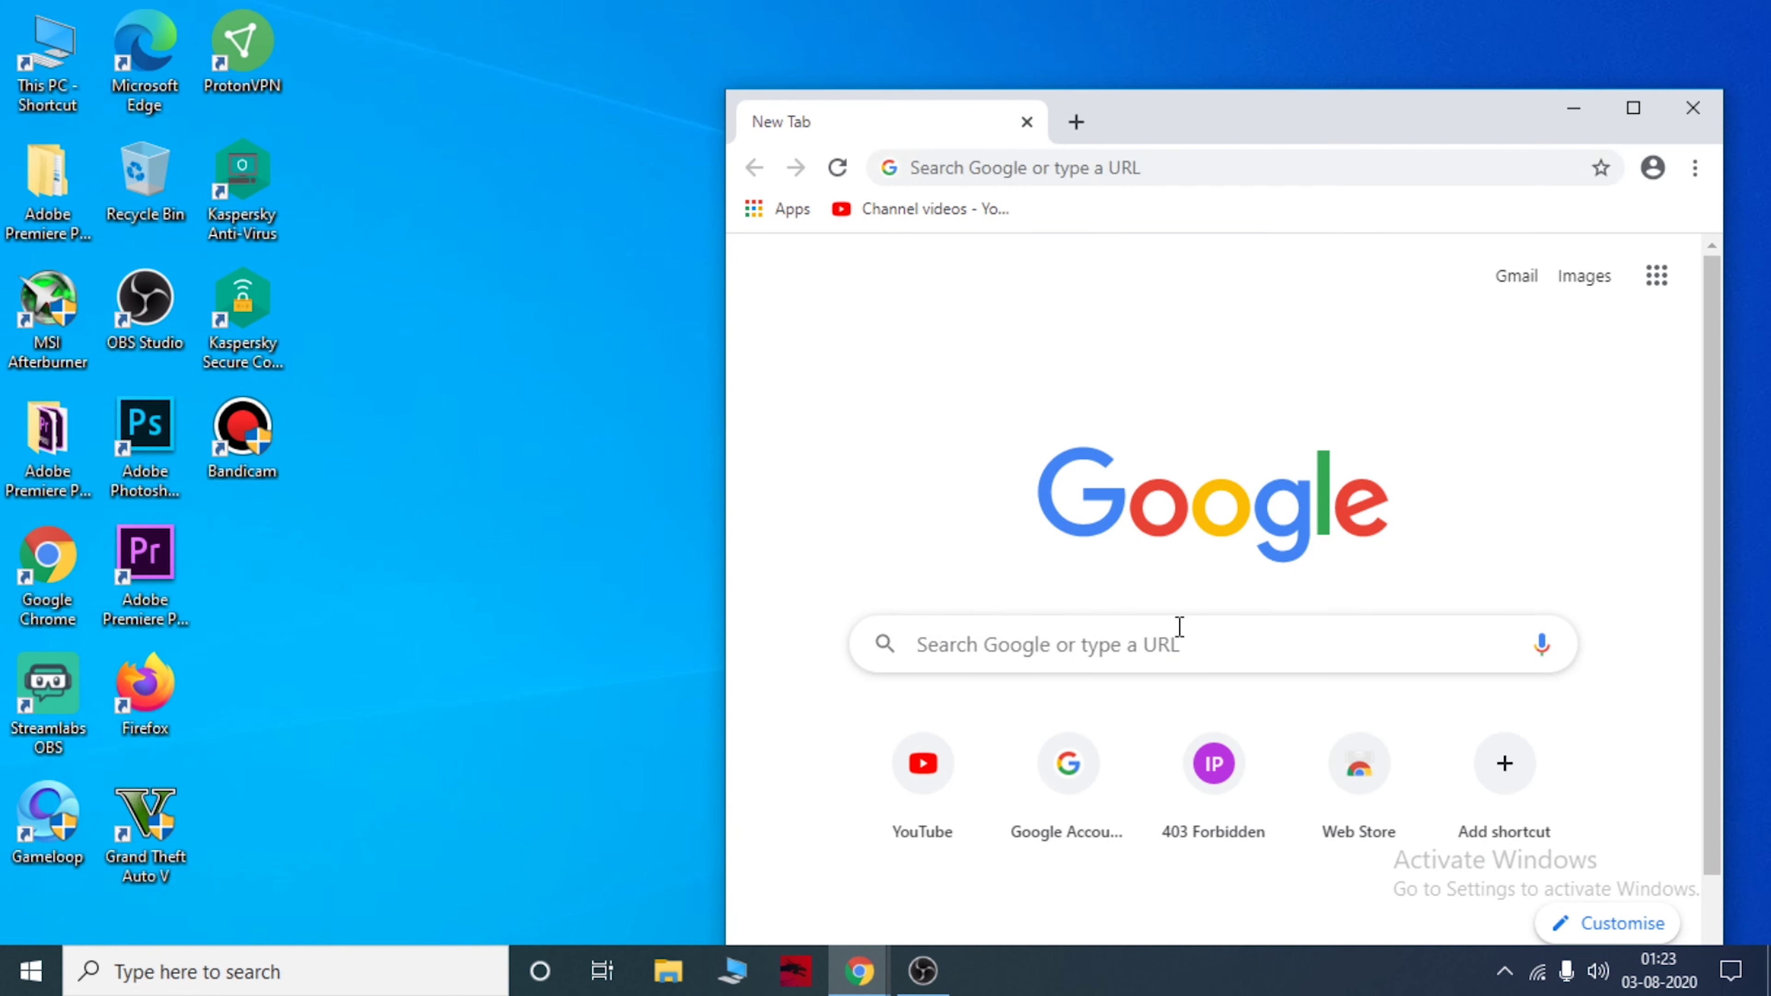
{"action": "type", "text": "ss"}
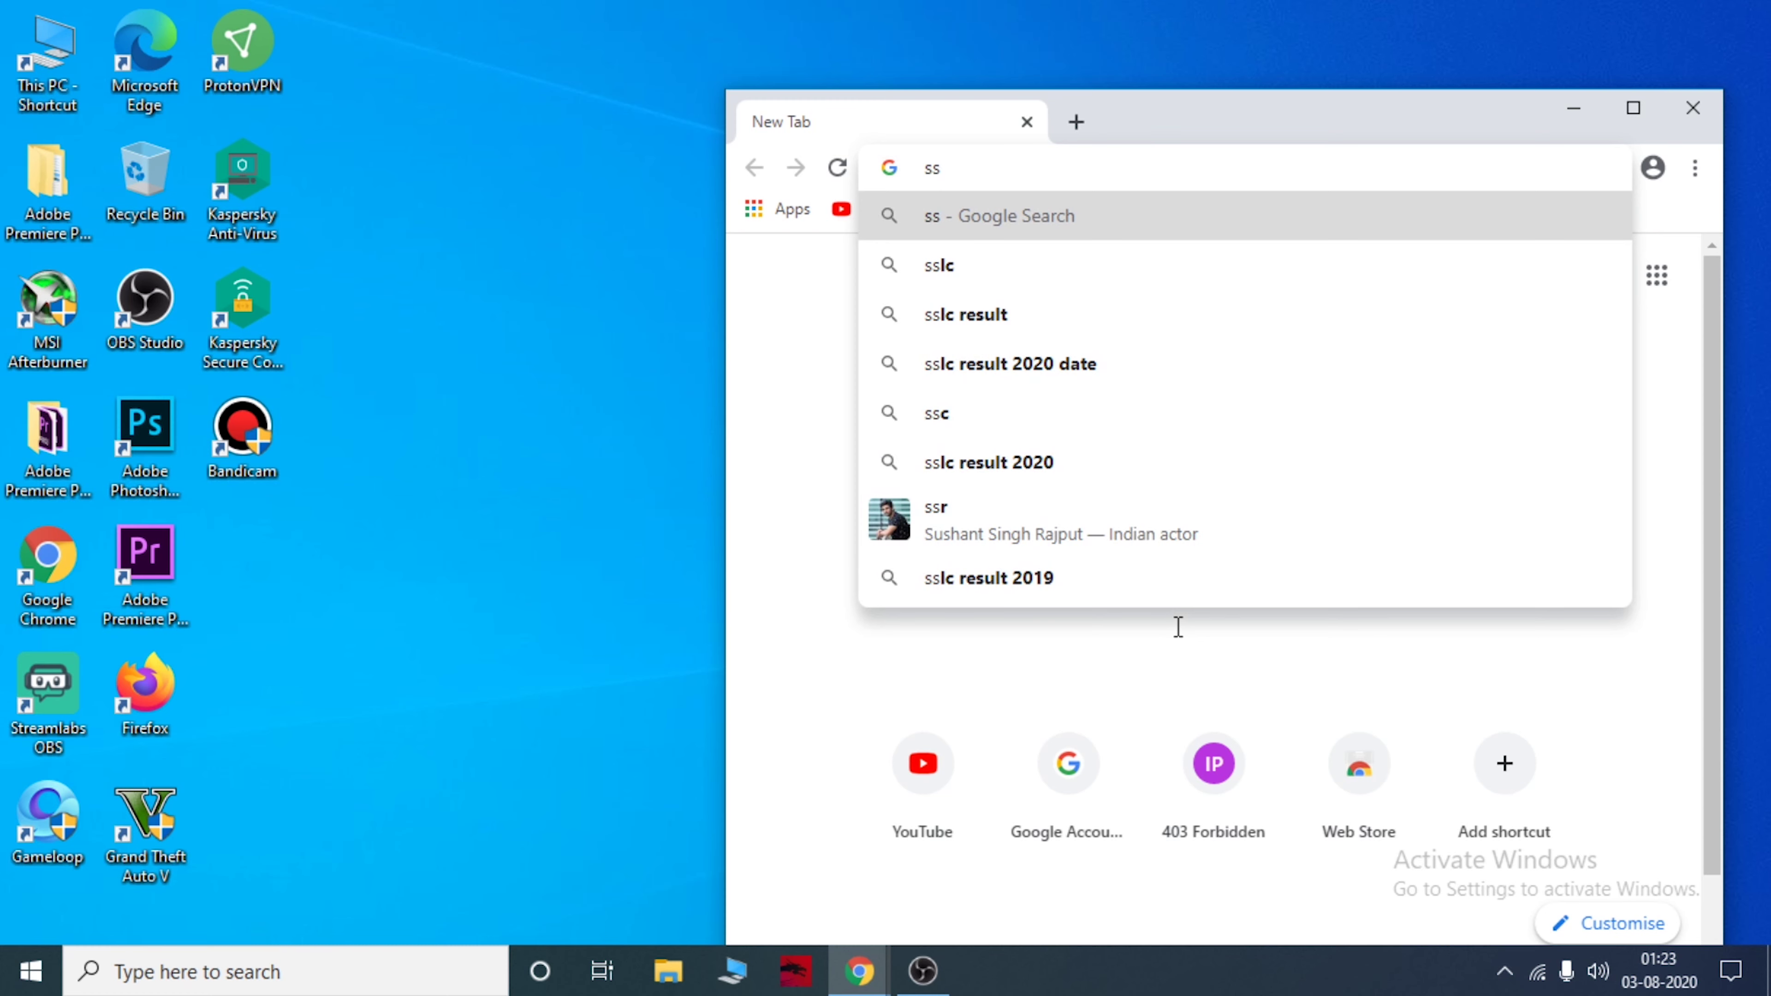
{"action": "type", "text": "d"}
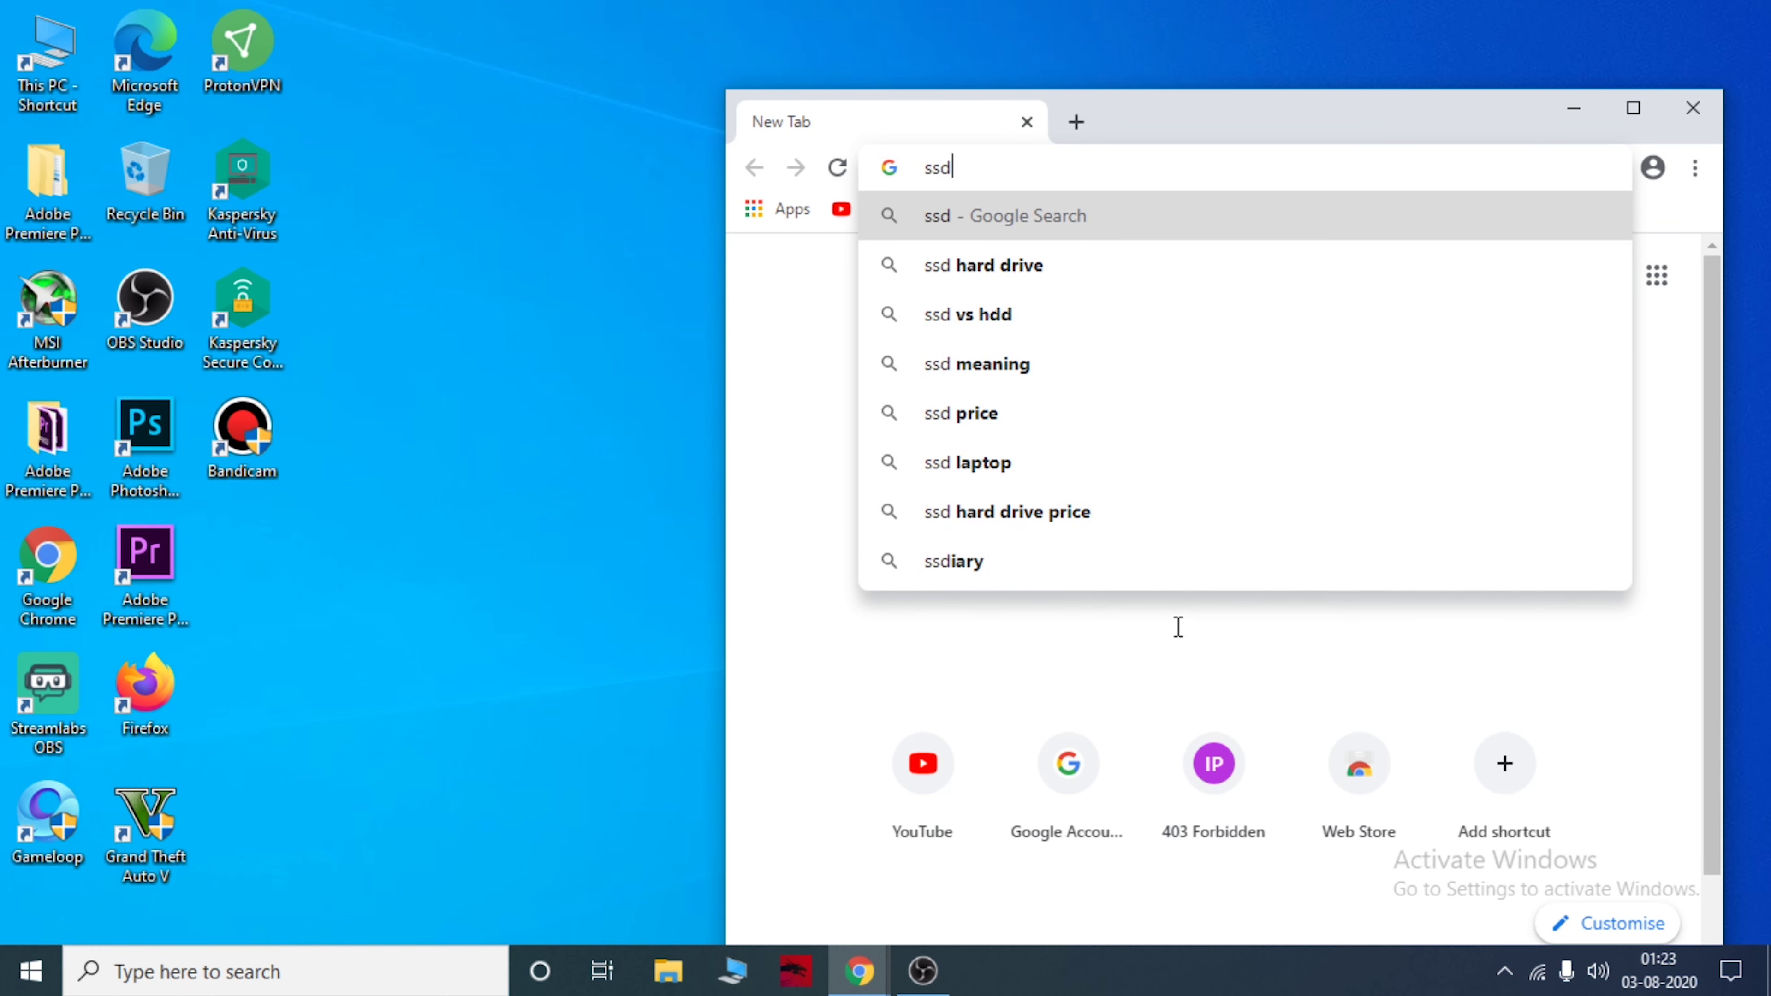
{"action": "key", "text": "Return"}
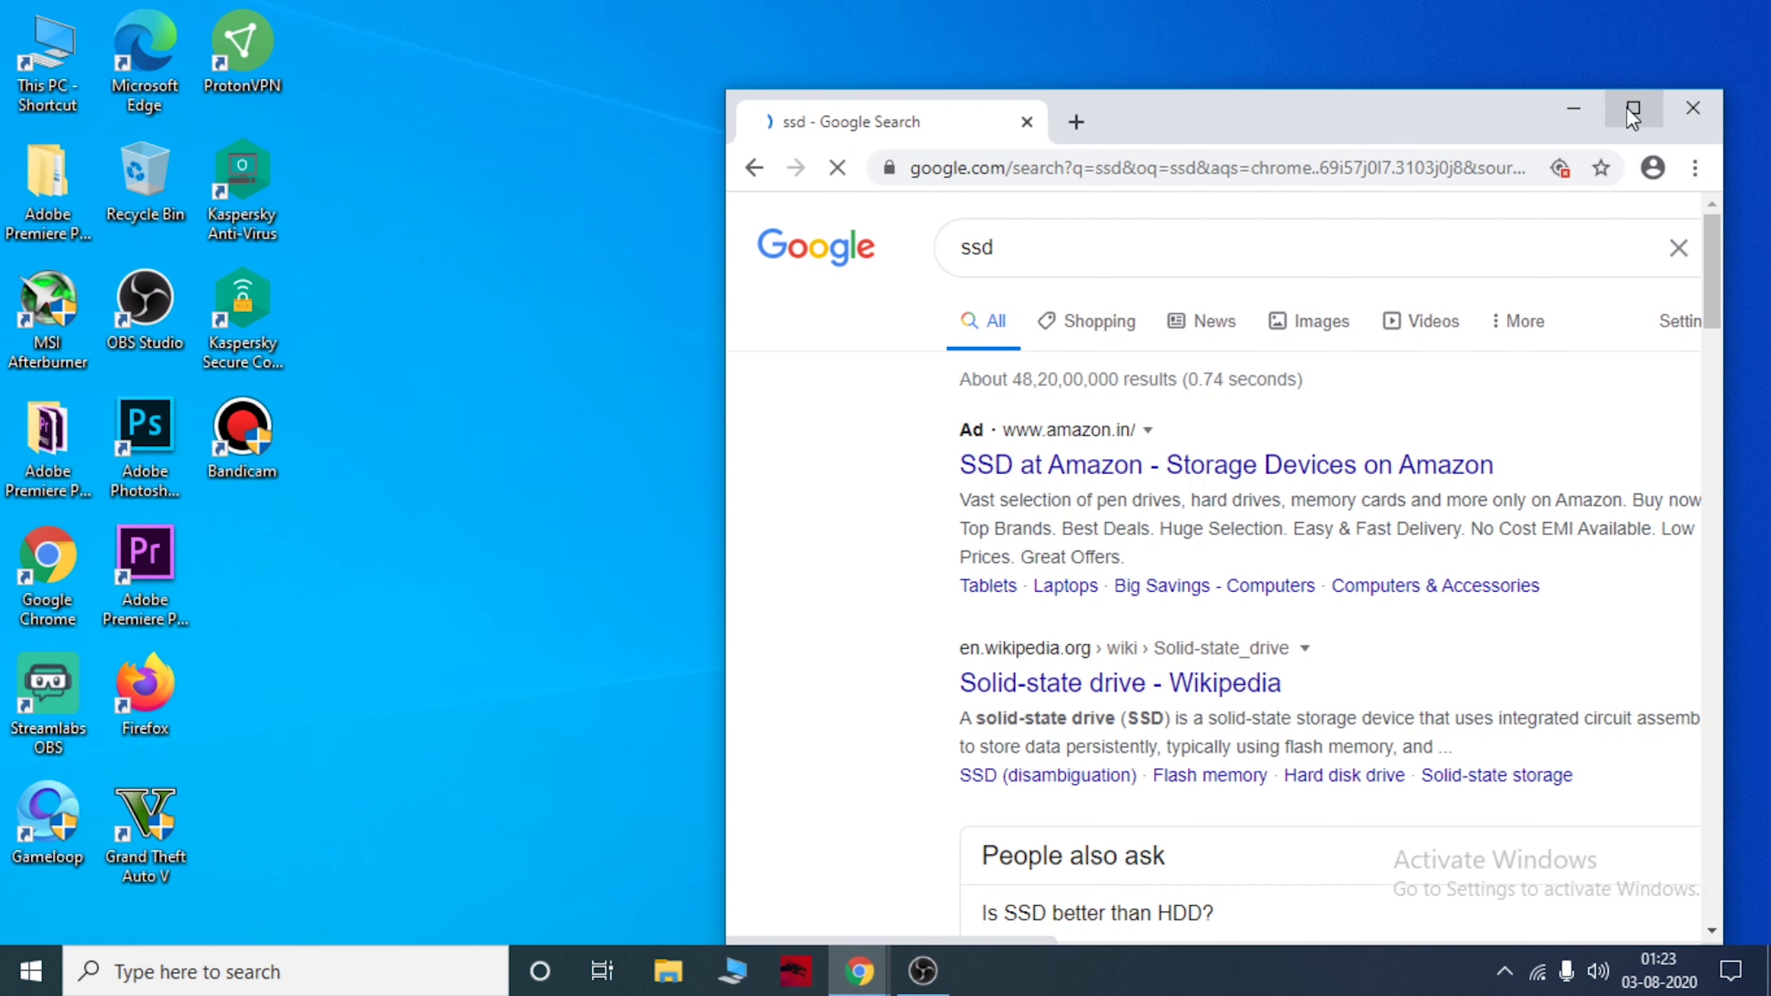
{"action": "left_click", "coordinate": [1632, 111]}
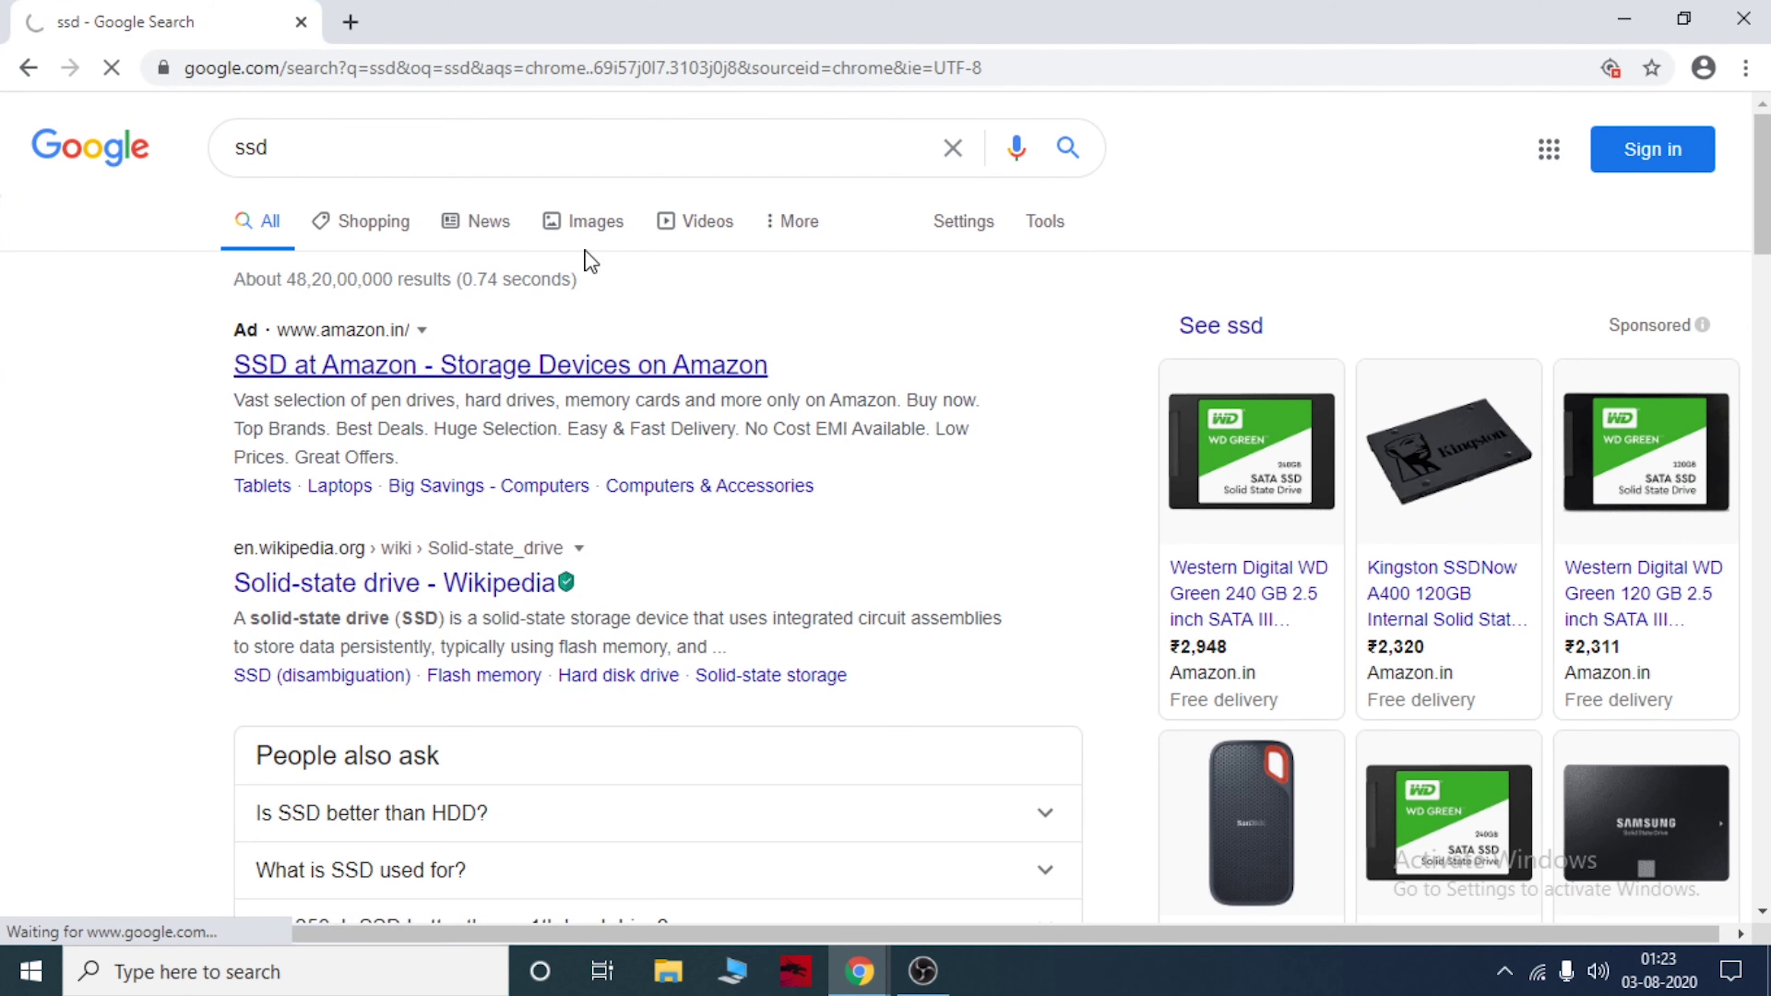
{"action": "scroll", "coordinate": [781, 681], "scroll_direction": "down", "scroll_amount": 1}
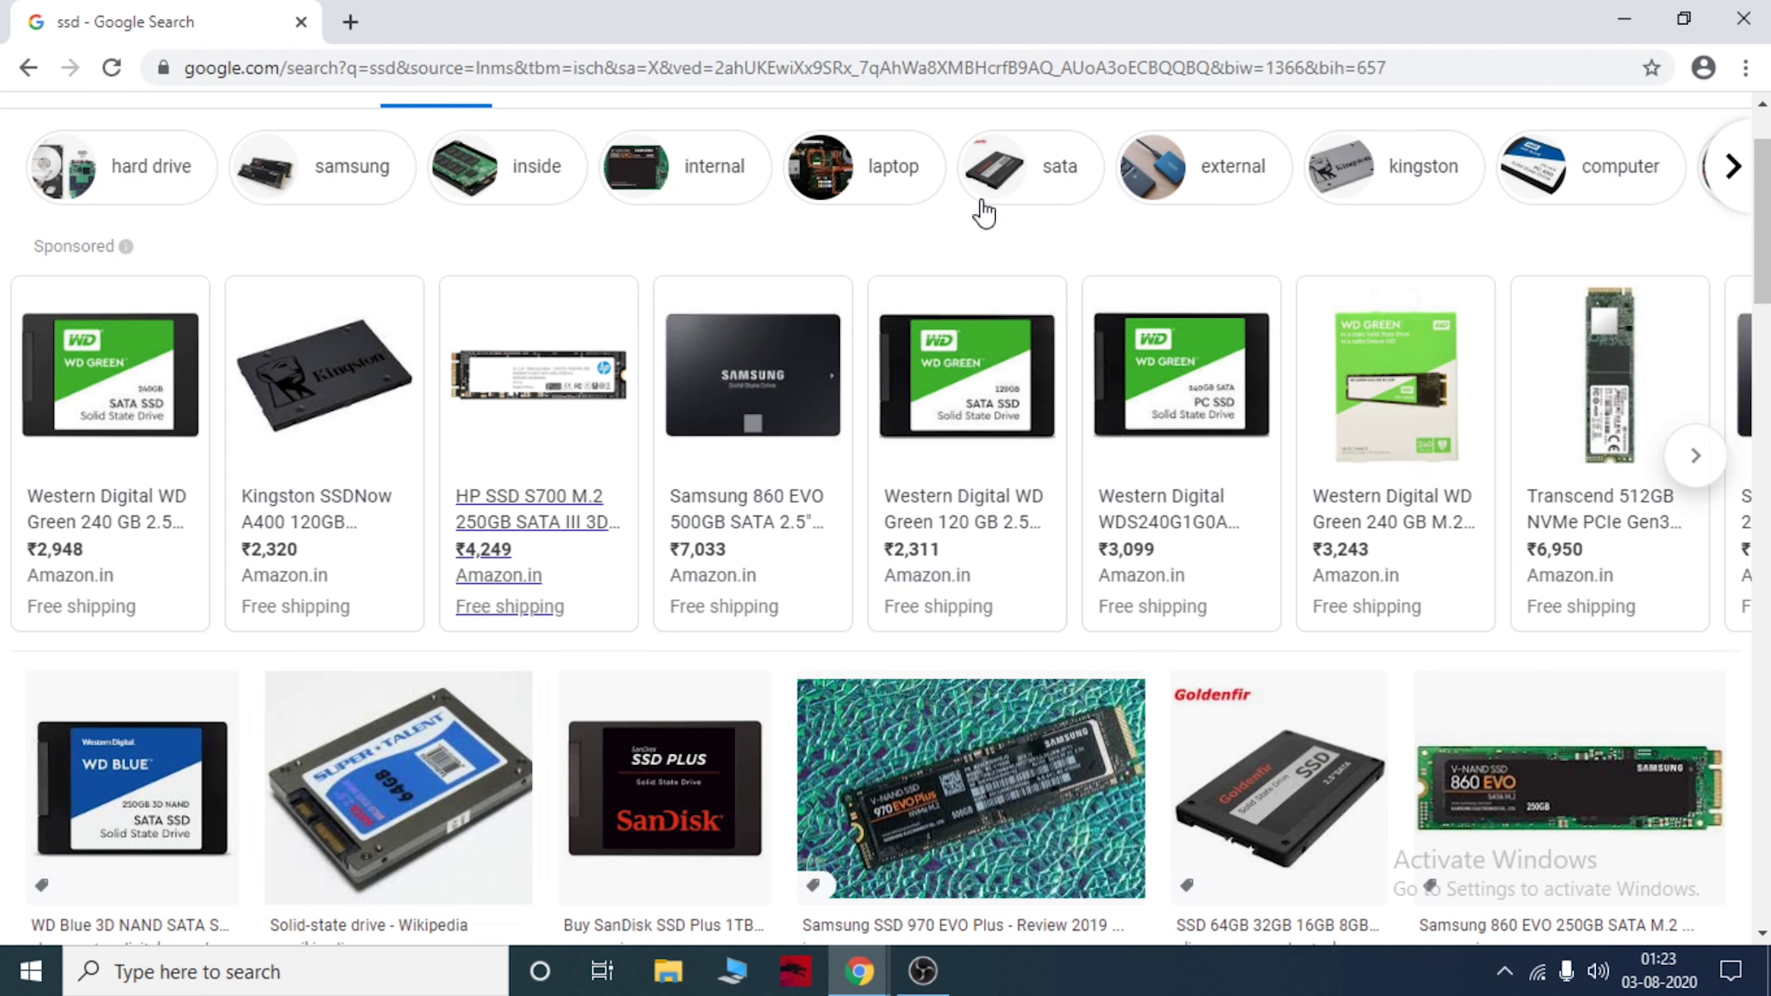
Open the Amazon page of the Western Digital WD Green 240 GB SSD and examine its pictures, price and size options.
{"action": "left_click", "coordinate": [108, 357]}
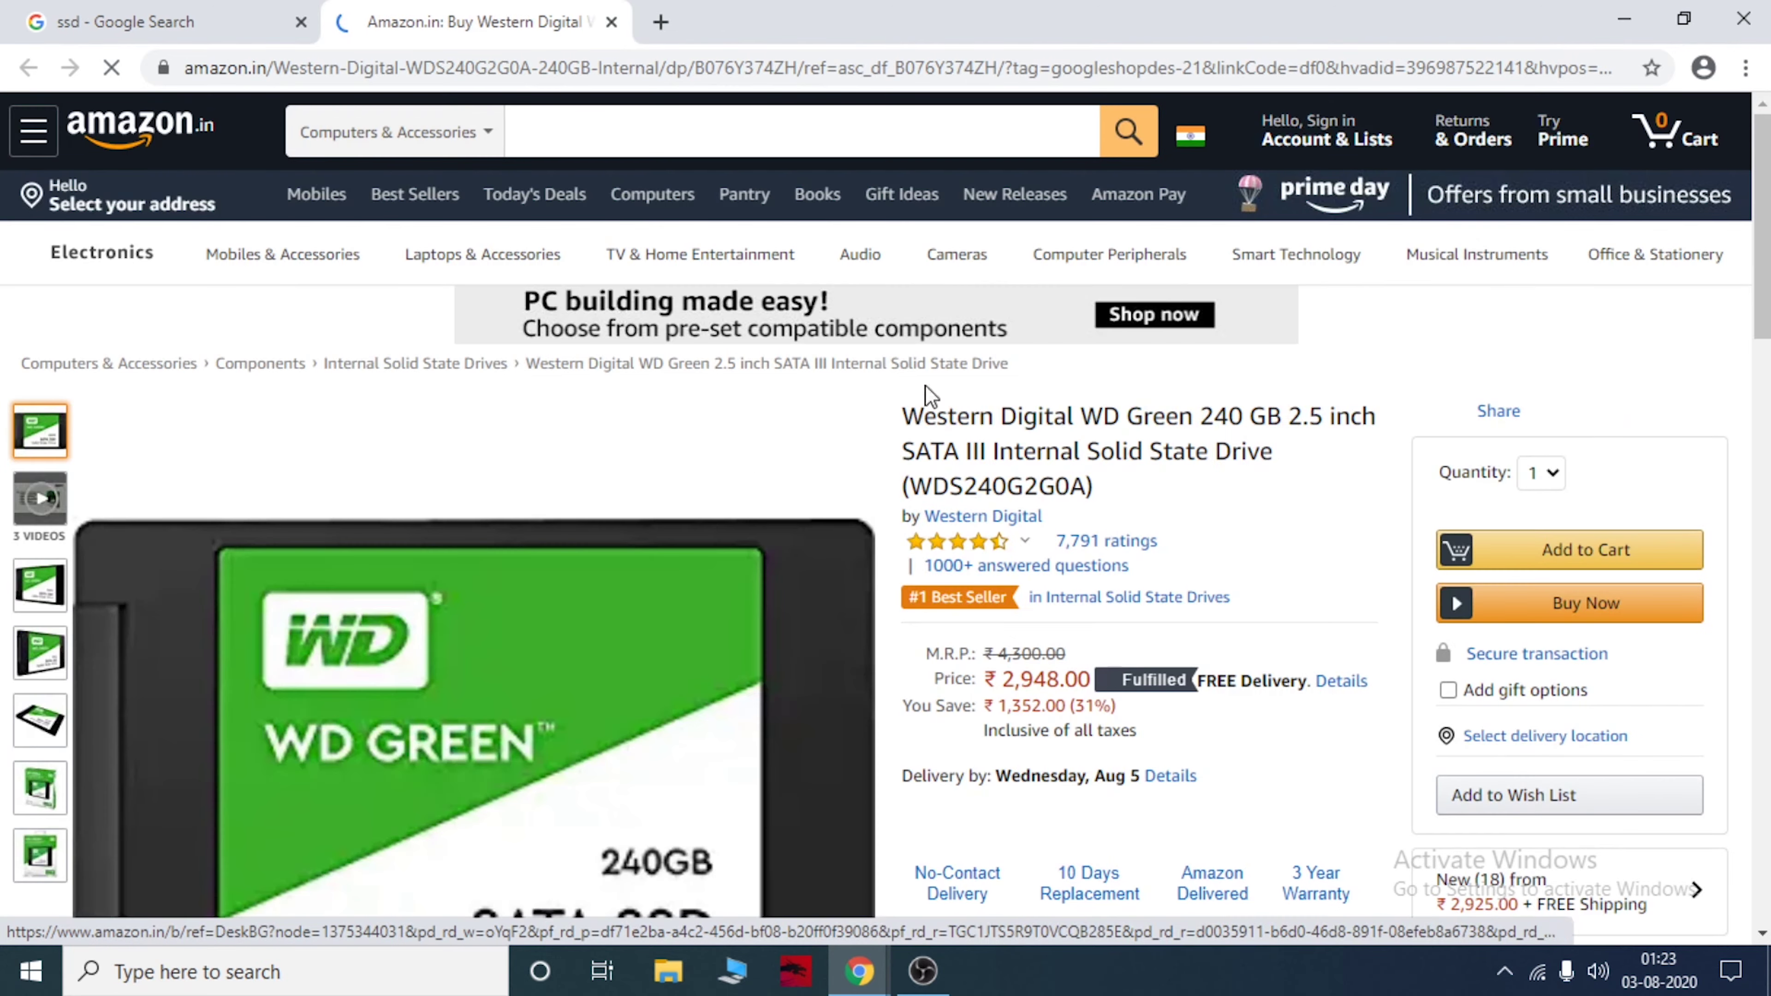
{"action": "scroll", "coordinate": [575, 604], "scroll_direction": "down", "scroll_amount": 4}
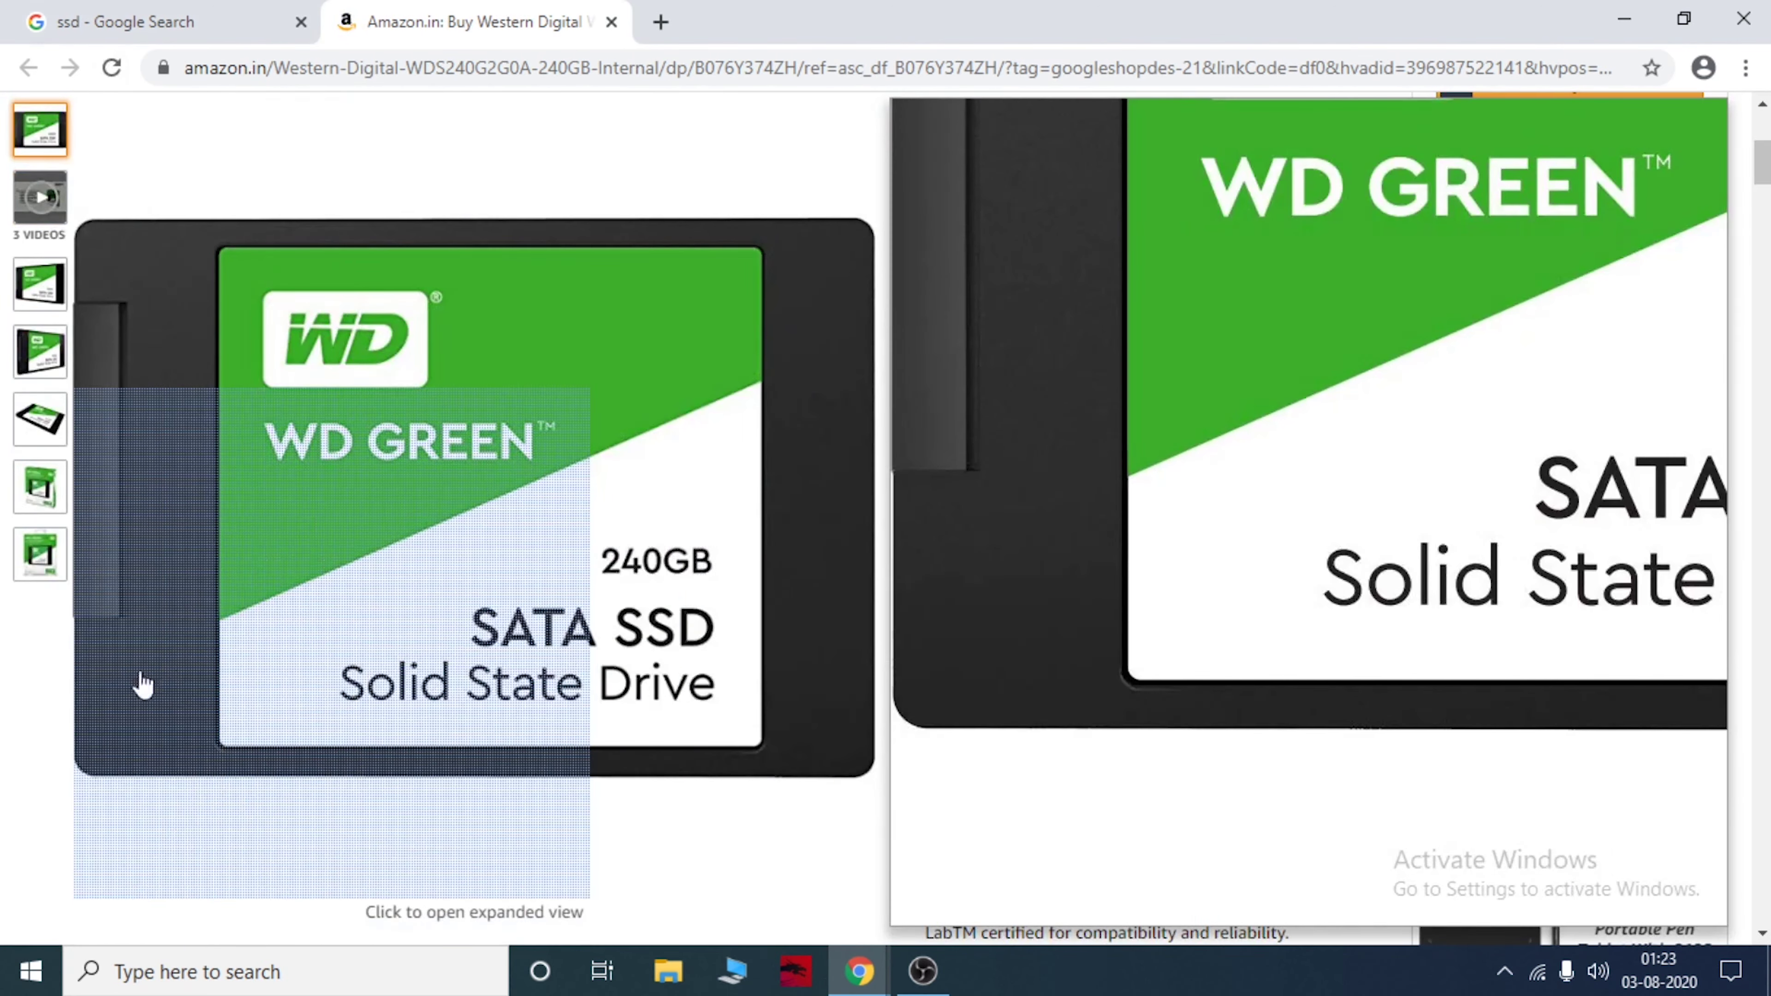
{"action": "mouse_move", "coordinate": [40, 419]}
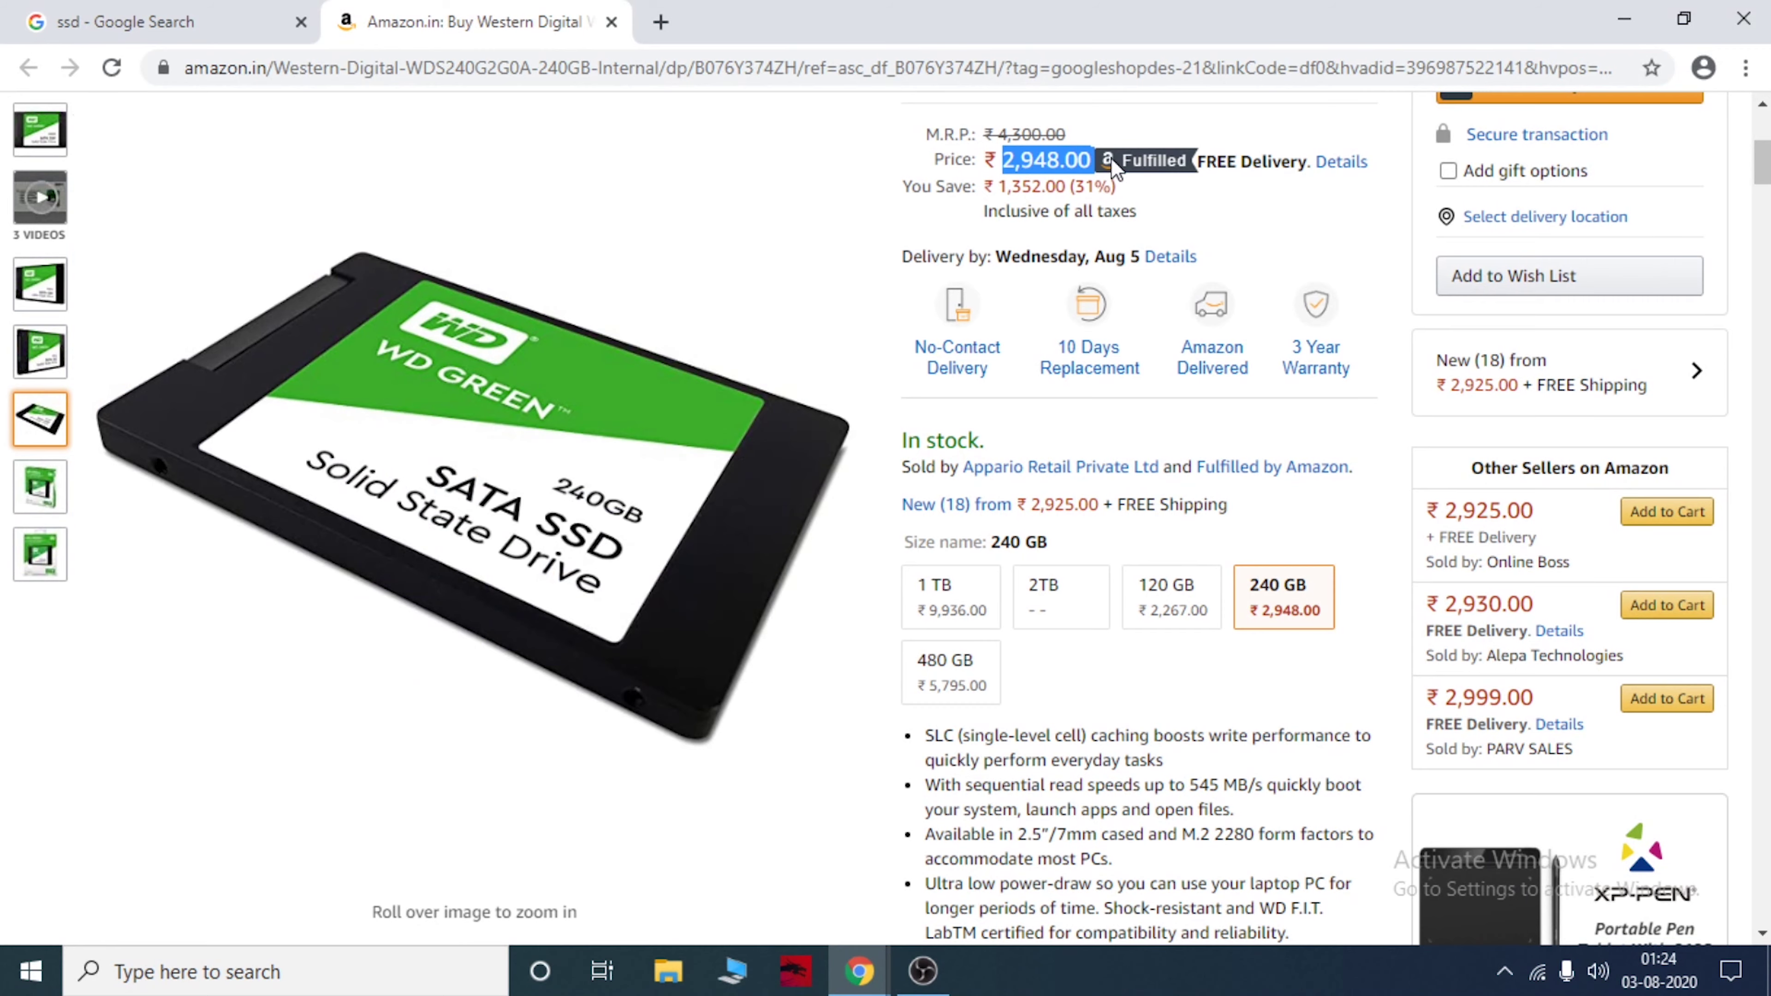
{"action": "scroll", "coordinate": [755, 218], "scroll_direction": "up", "scroll_amount": 5}
{"action": "mouse_move", "coordinate": [700, 254]}
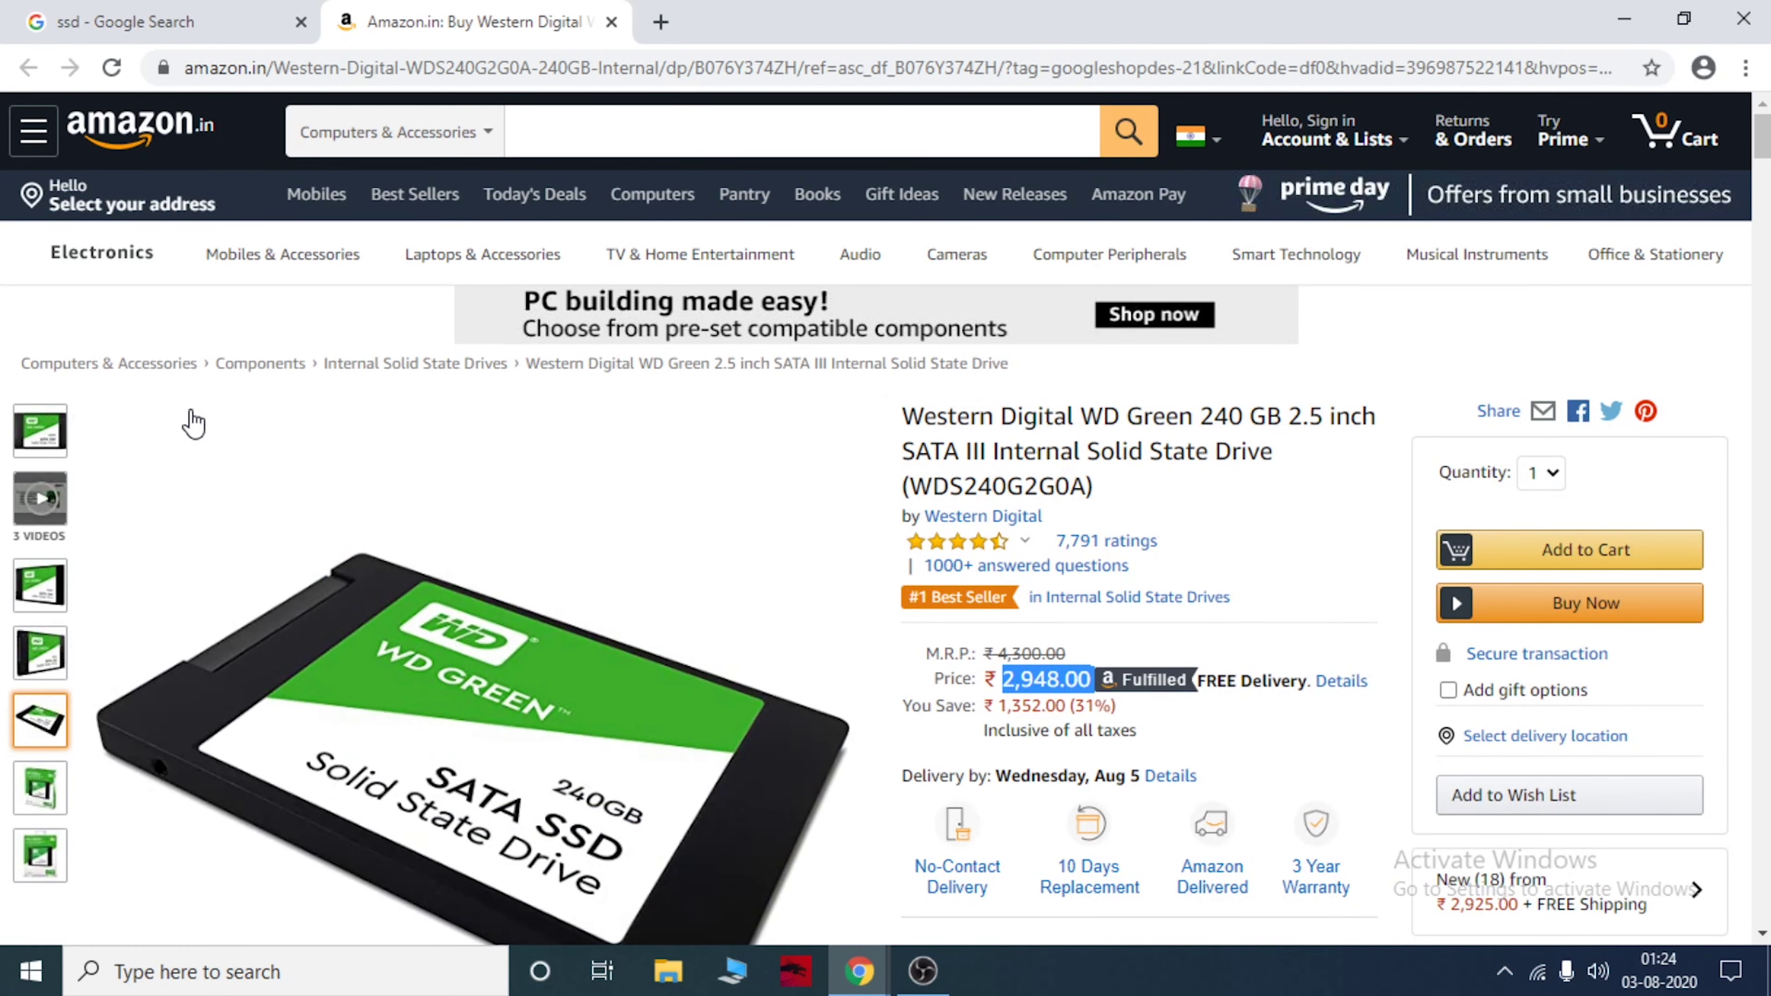
{"action": "left_click", "coordinate": [1251, 419]}
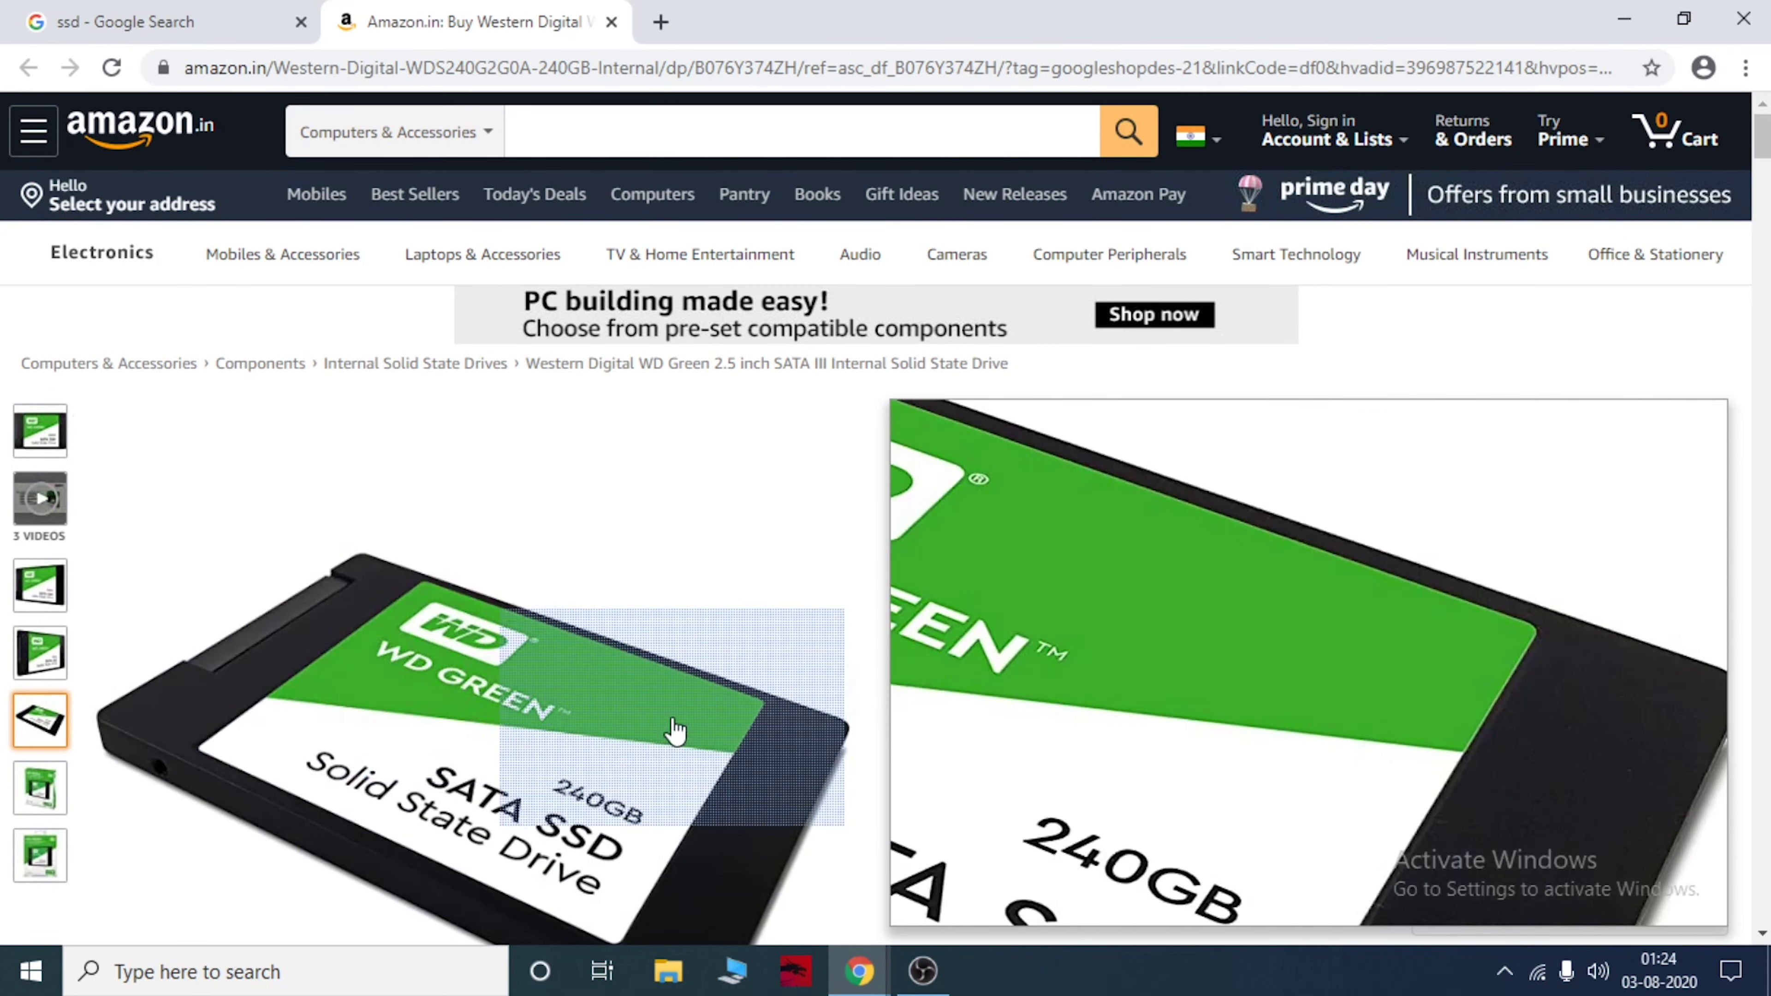
{"action": "scroll", "coordinate": [426, 672], "scroll_direction": "down", "scroll_amount": 4}
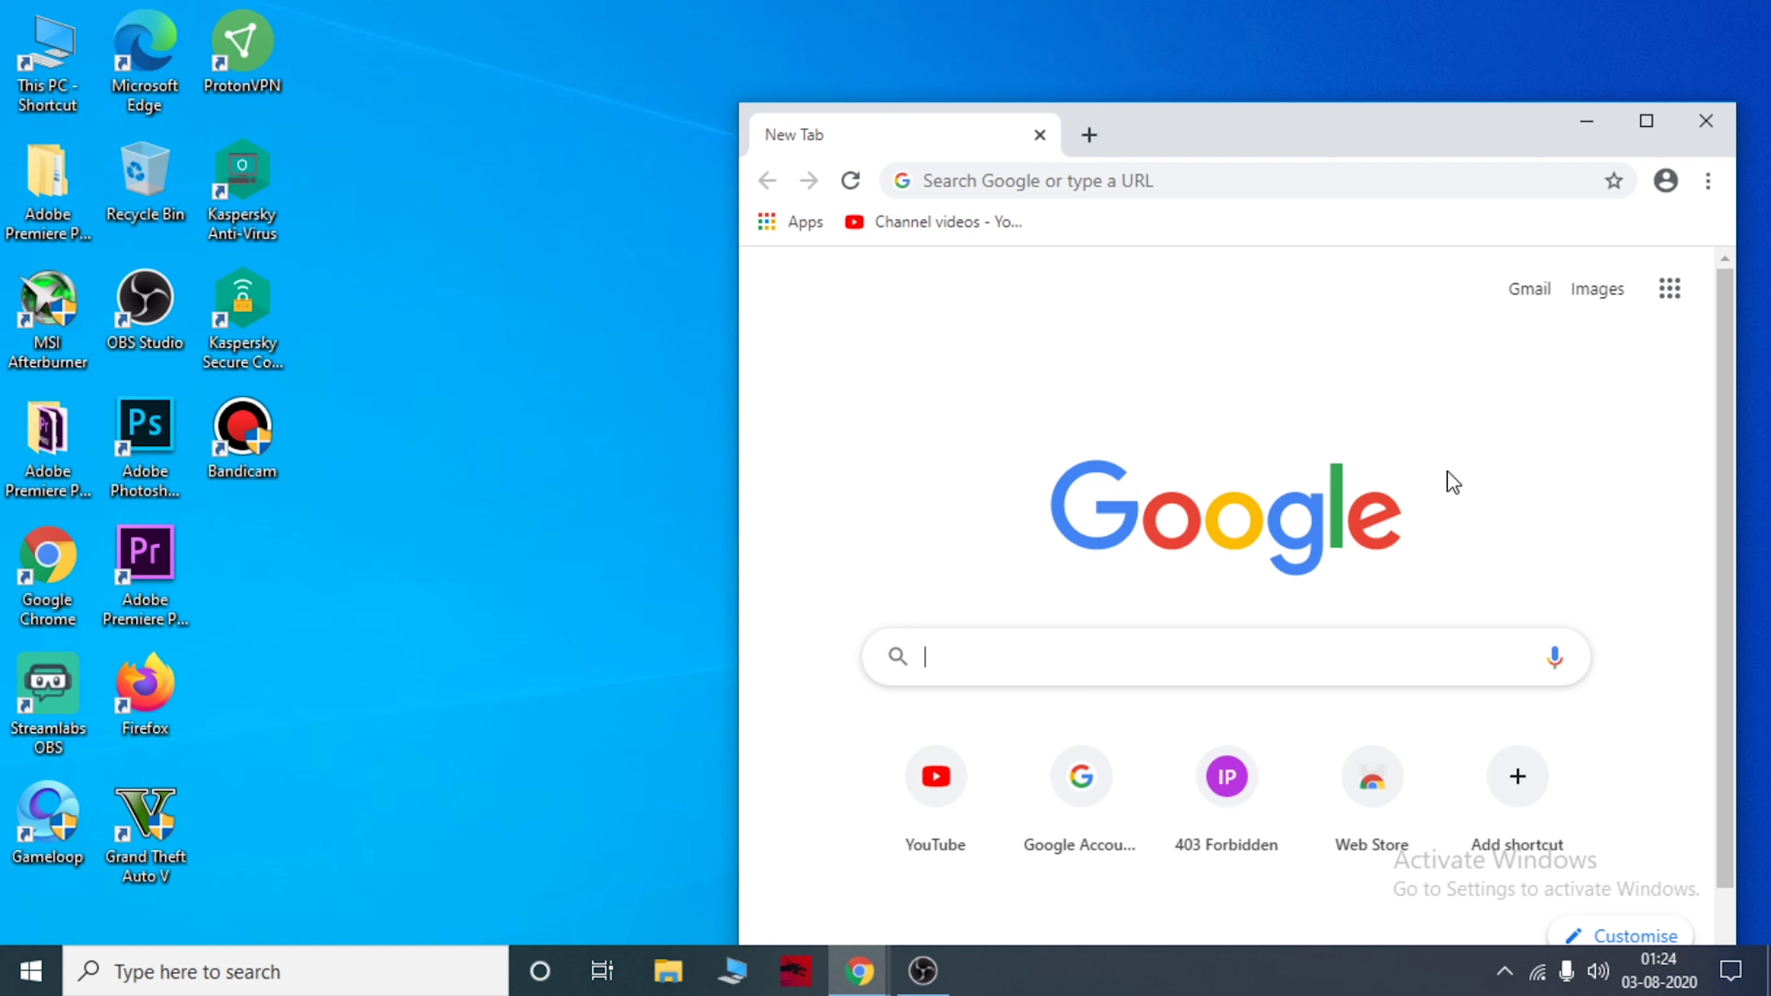
Search Google for "core temperature" from a new Chrome window and maximize the window.
{"action": "type", "text": "c"}
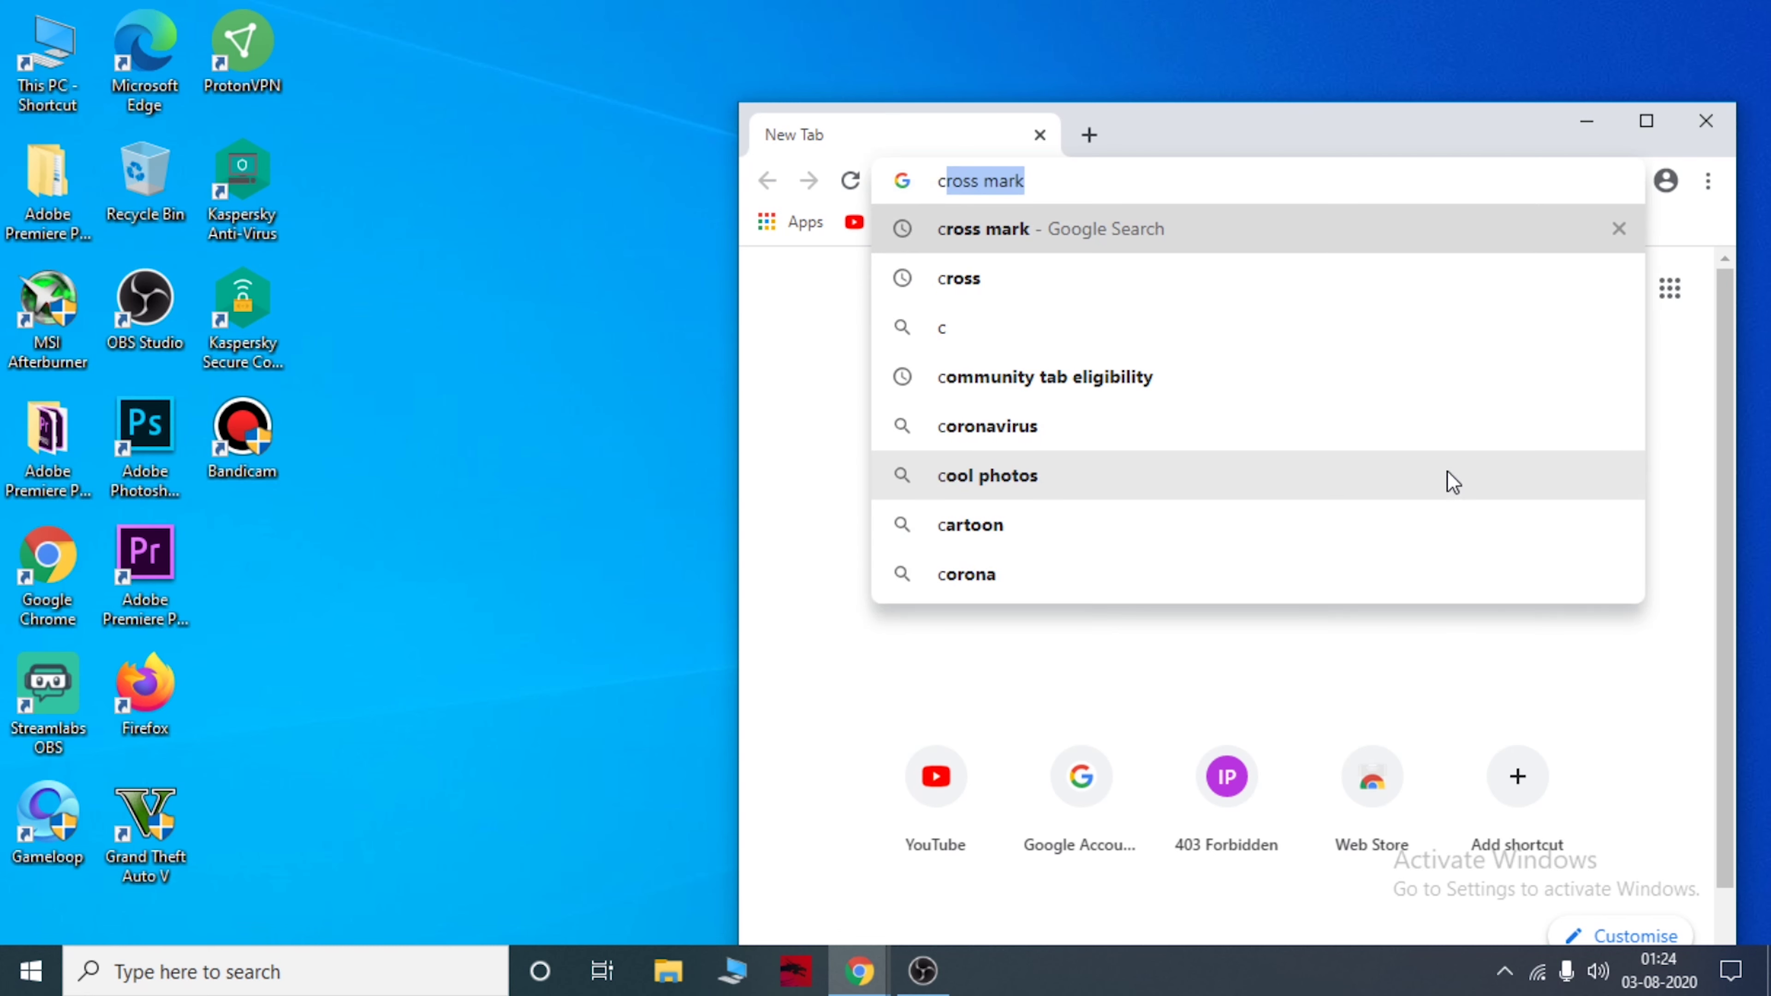
{"action": "key", "text": "BackSpace"}
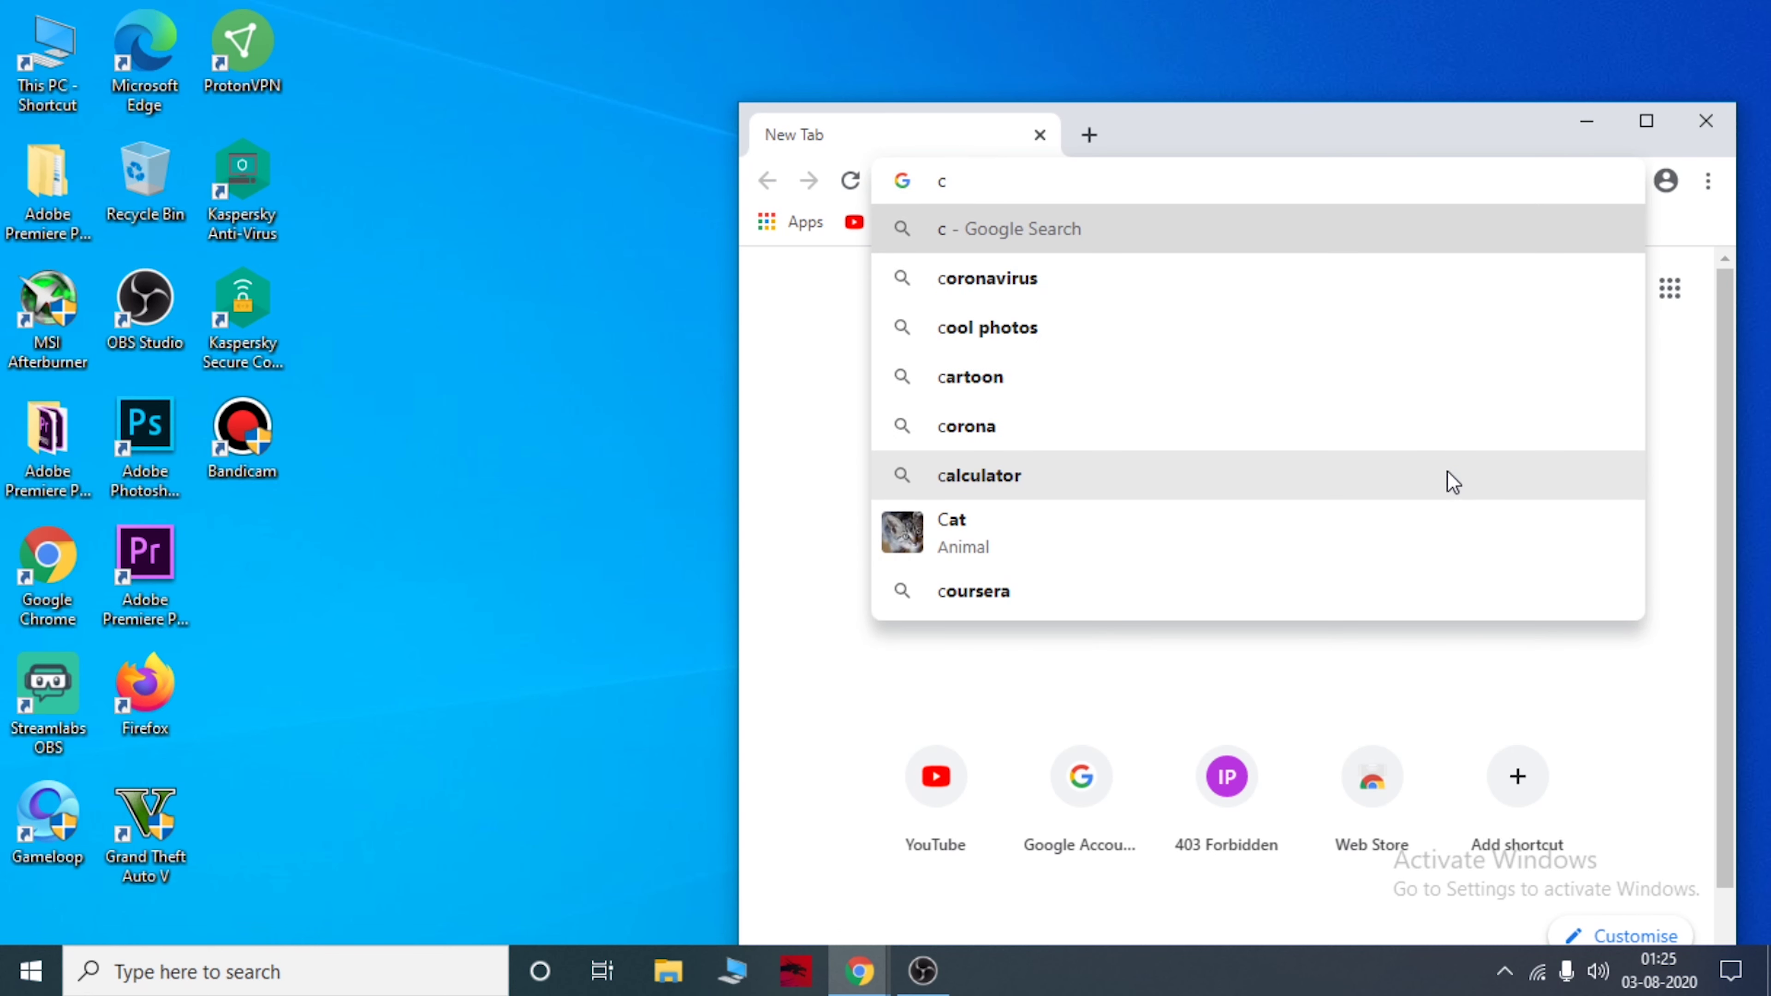
{"action": "type", "text": "cor"}
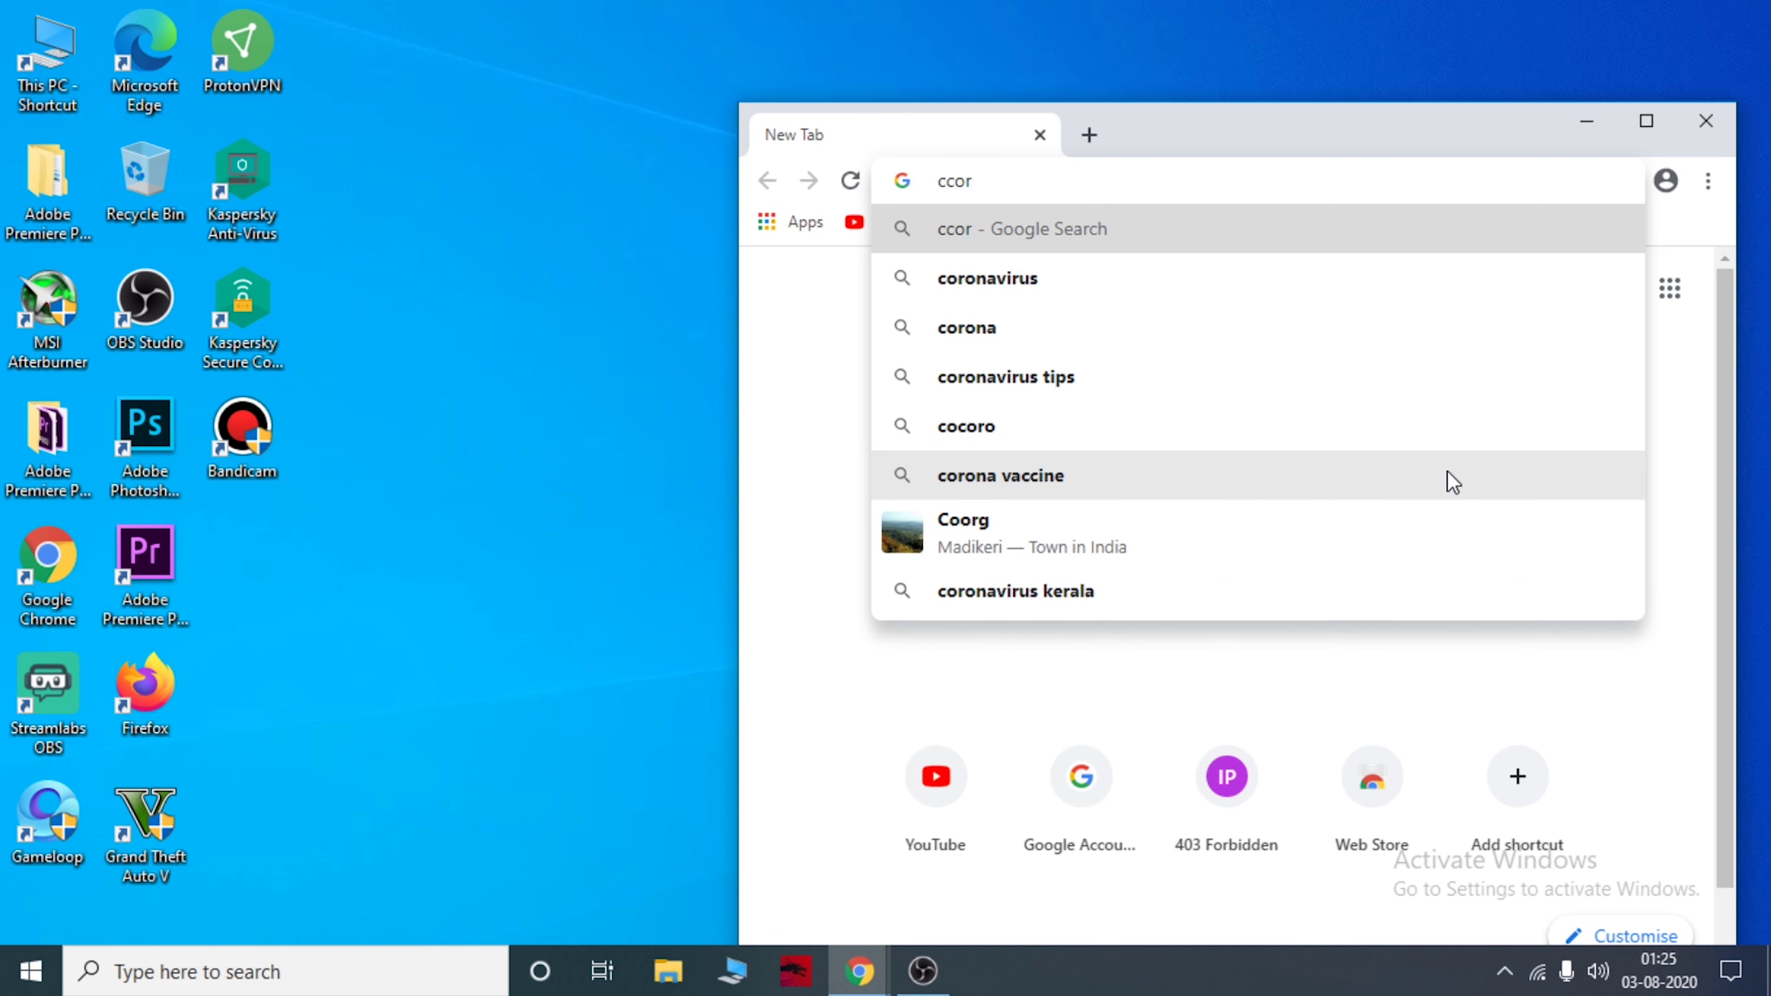
{"action": "key", "text": "BackSpace"}
{"action": "key", "text": "BackSpace"}
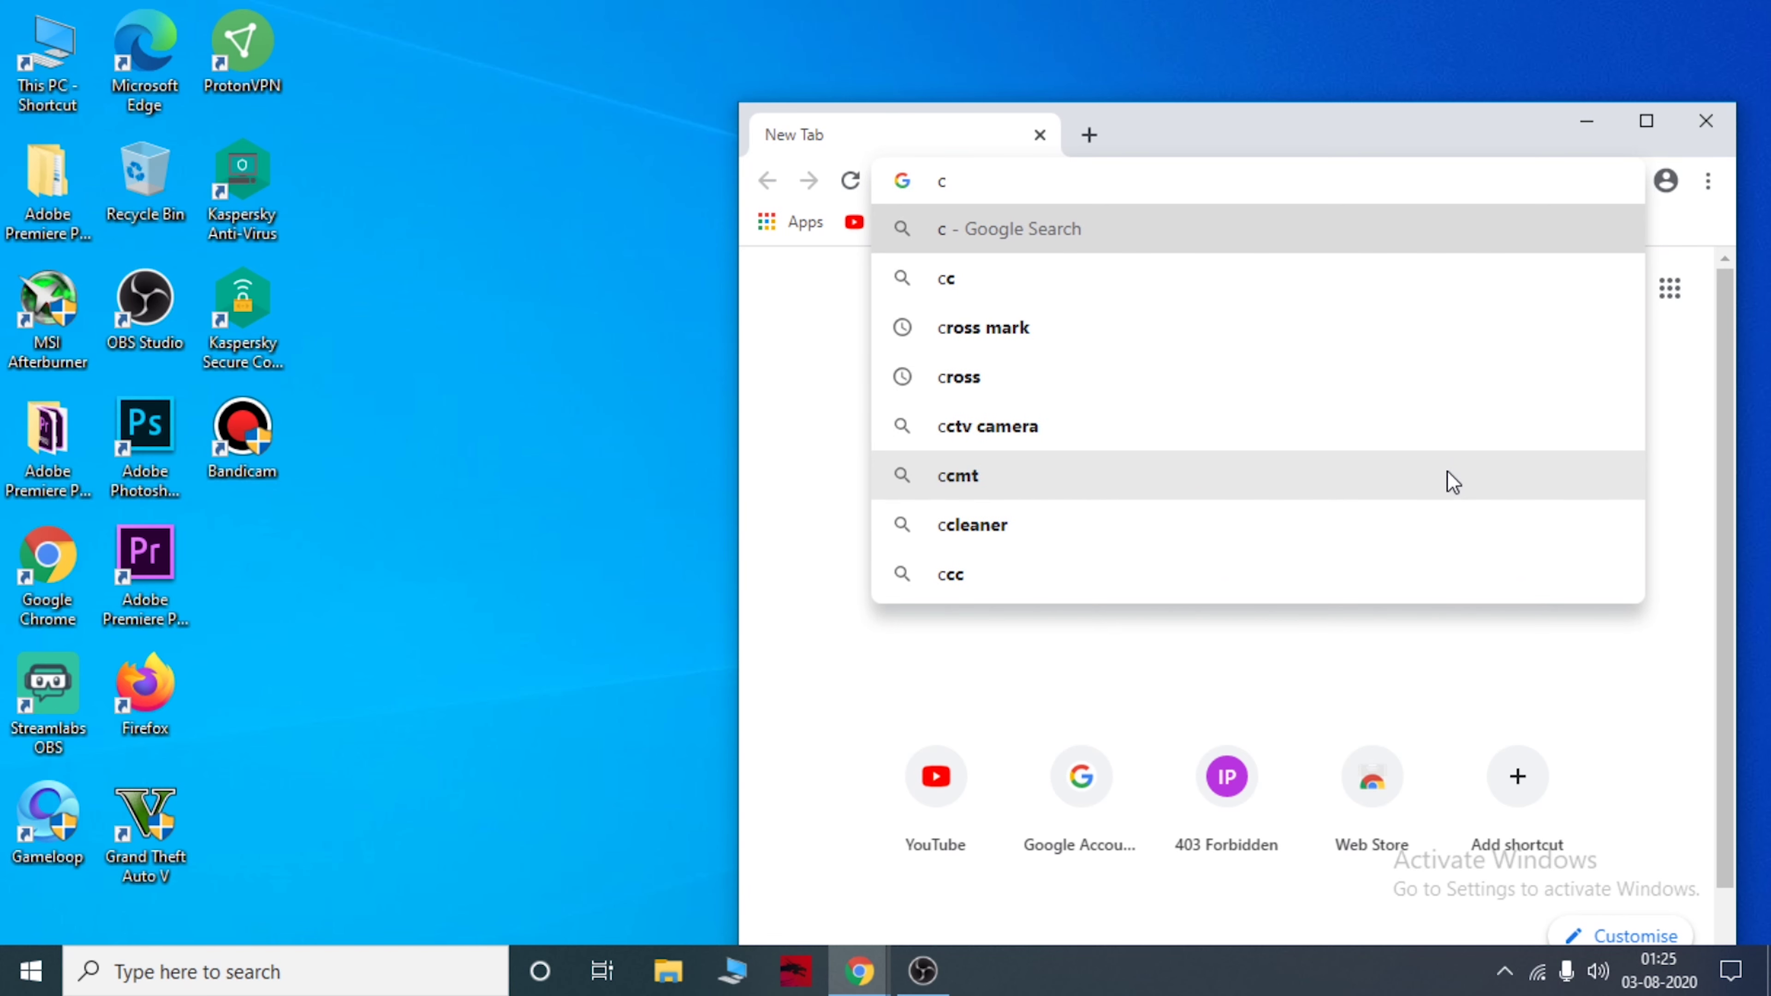
{"action": "type", "text": "ore"}
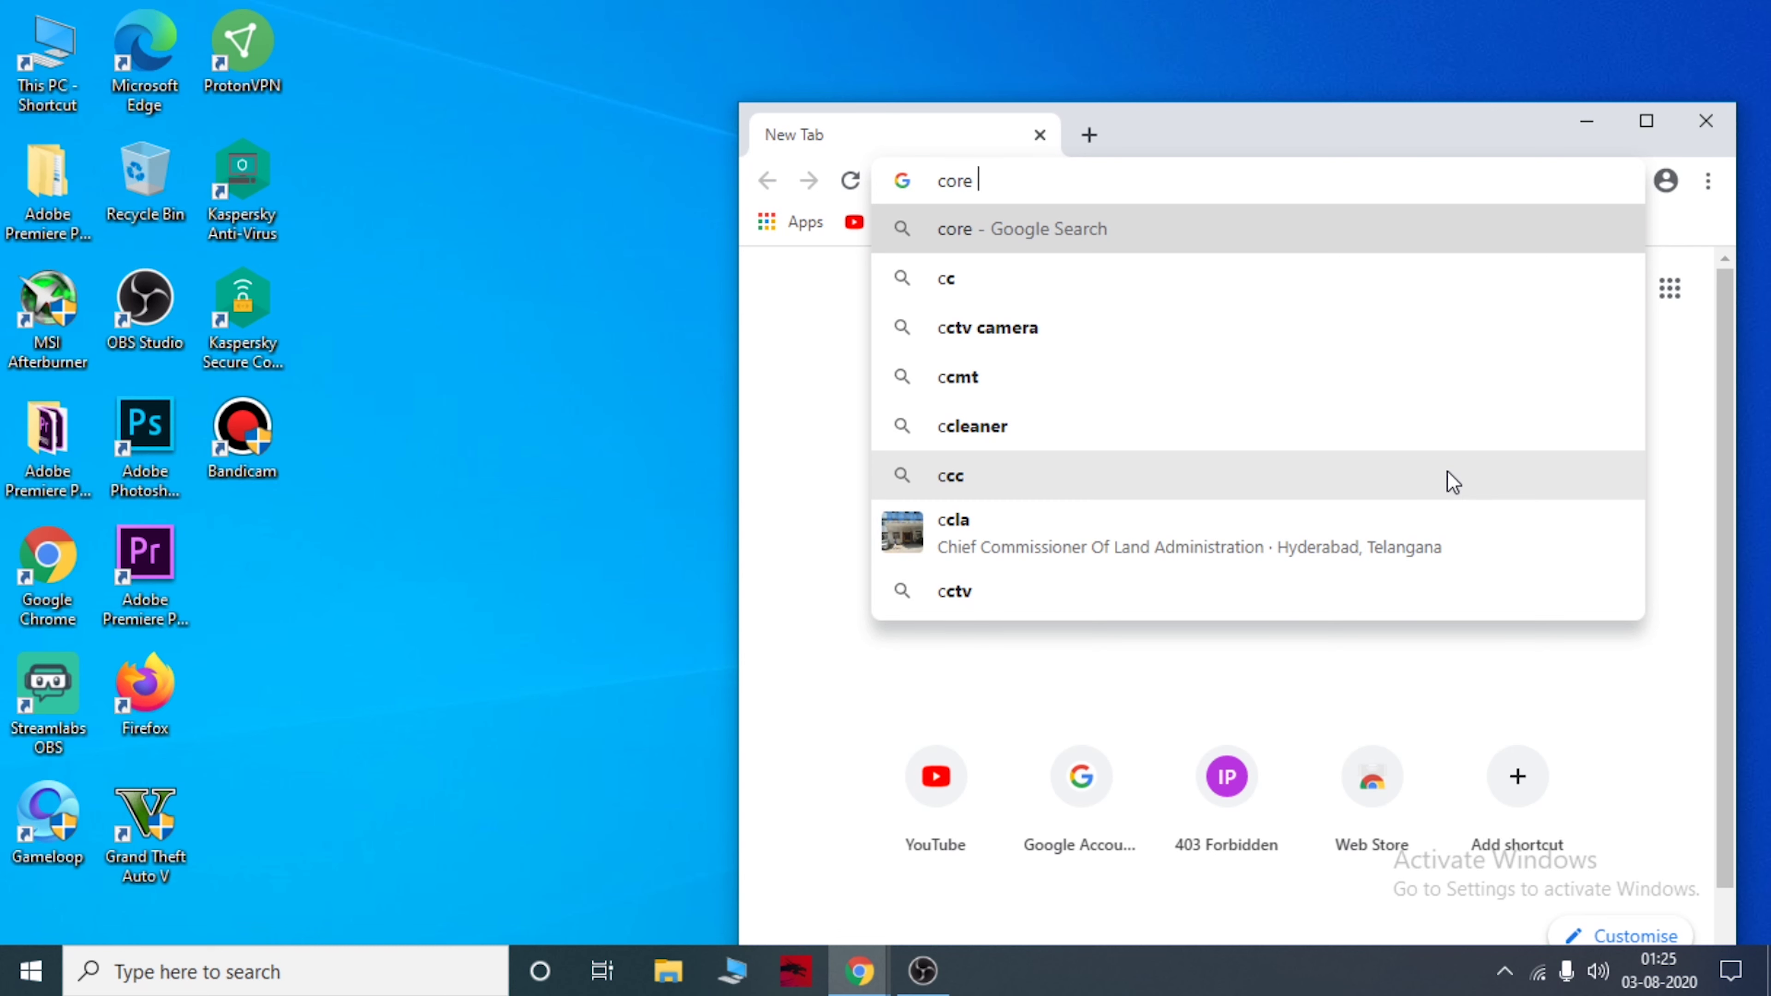
{"action": "type", "text": " tem"}
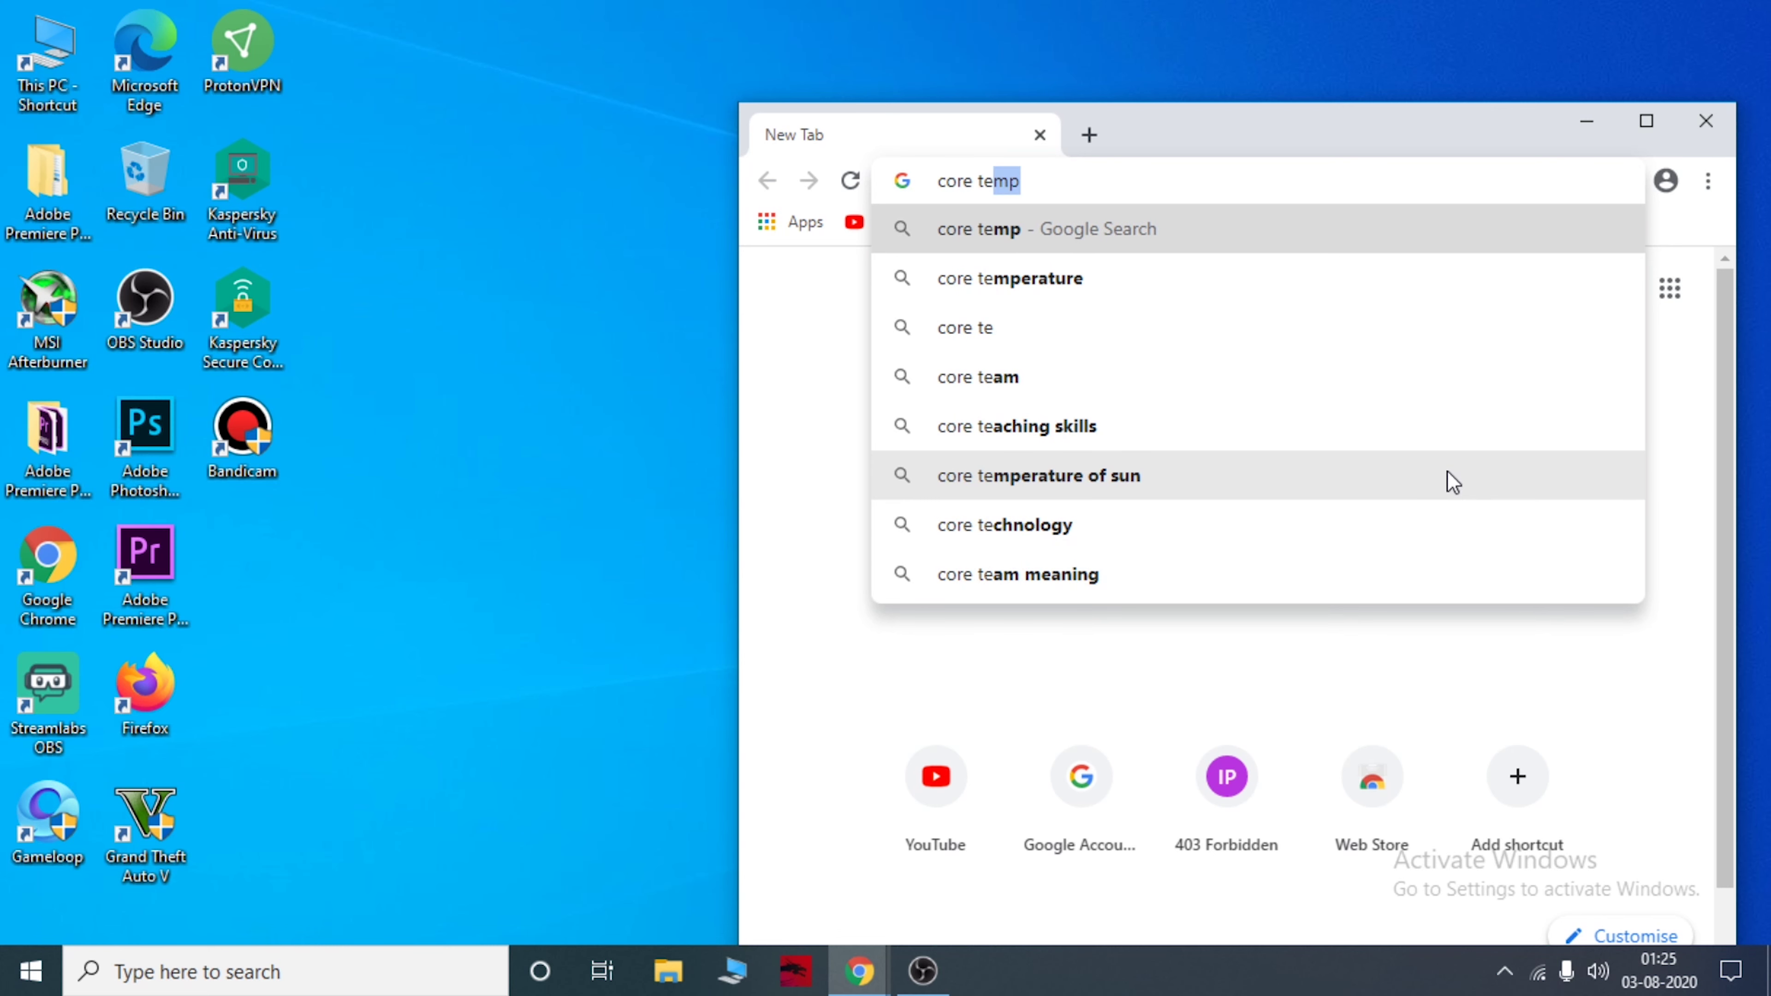
{"action": "type", "text": "p"}
{"action": "key", "text": "Return"}
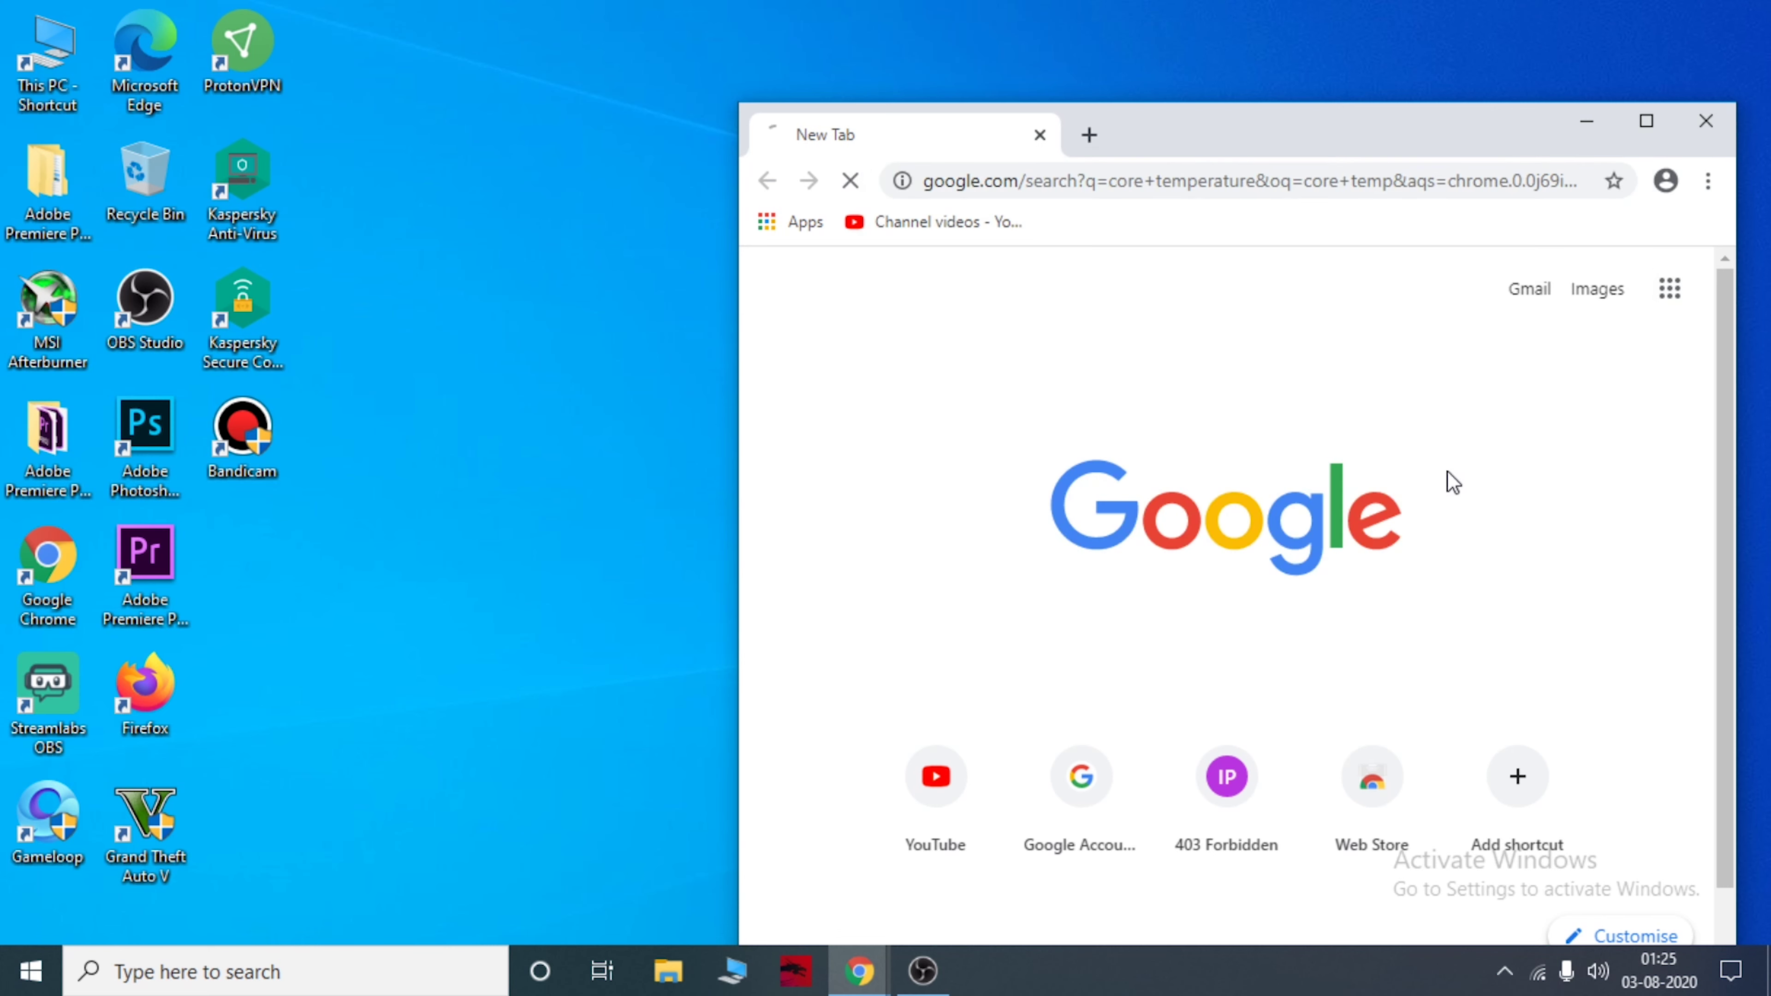
{"action": "left_click", "coordinate": [1642, 120]}
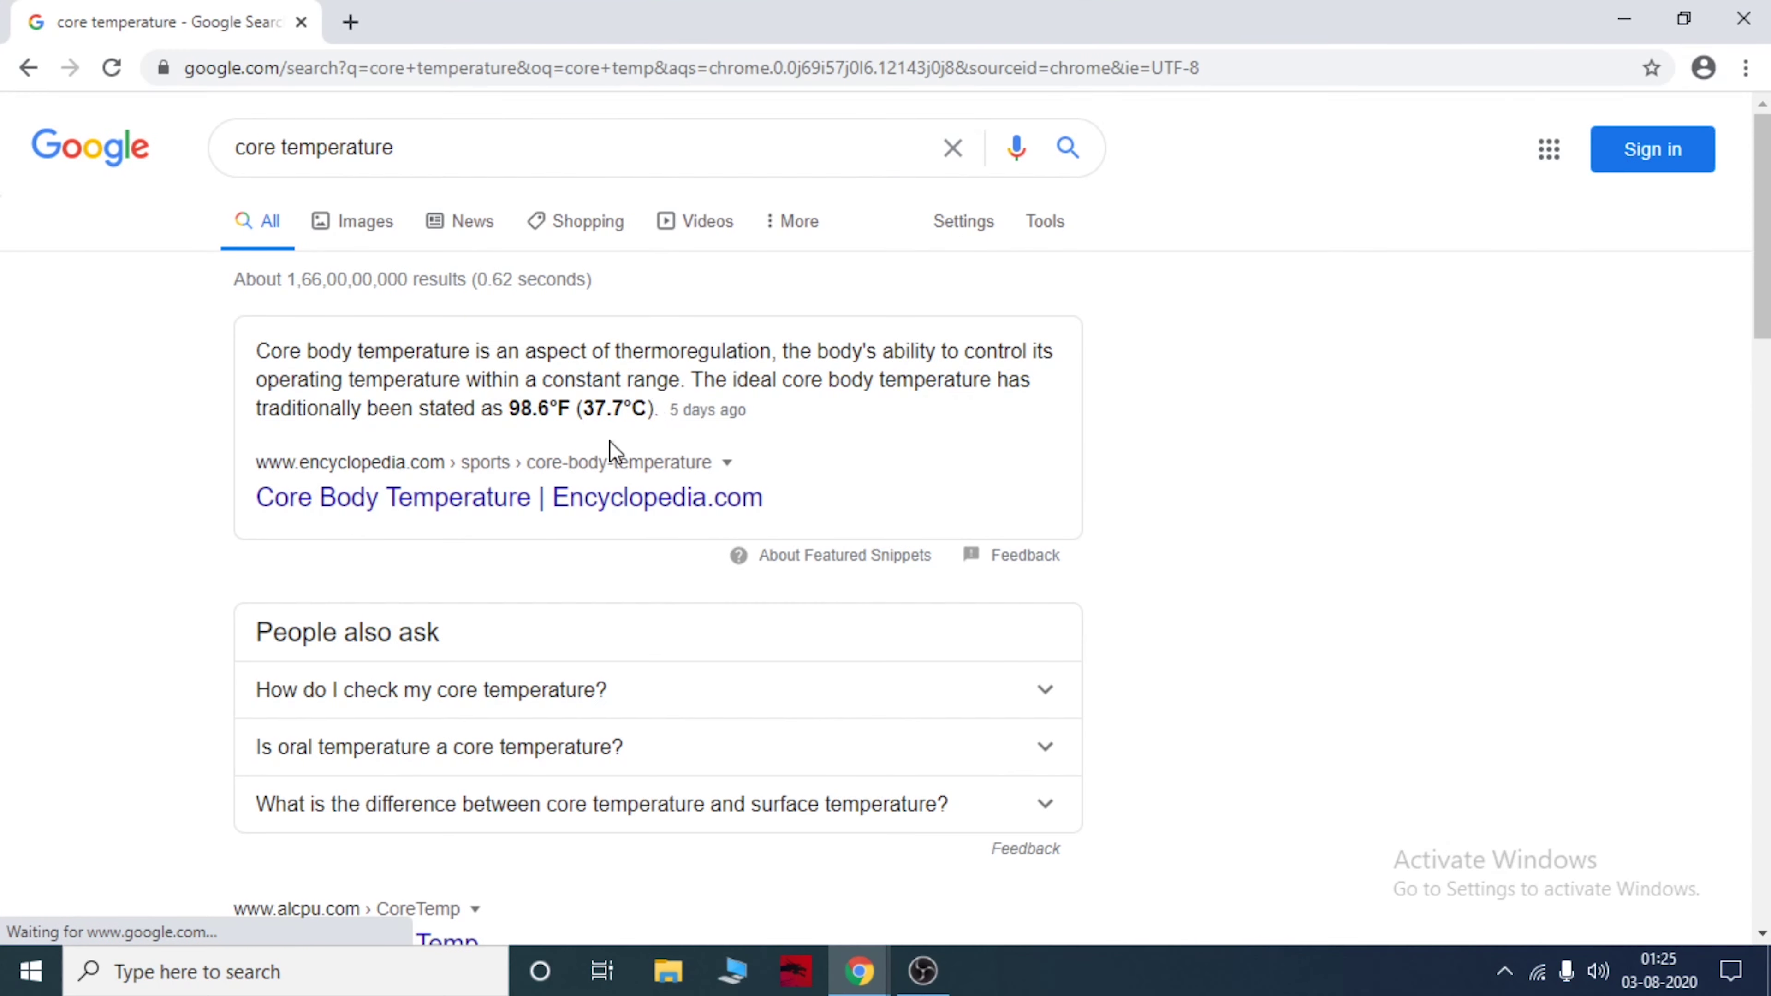